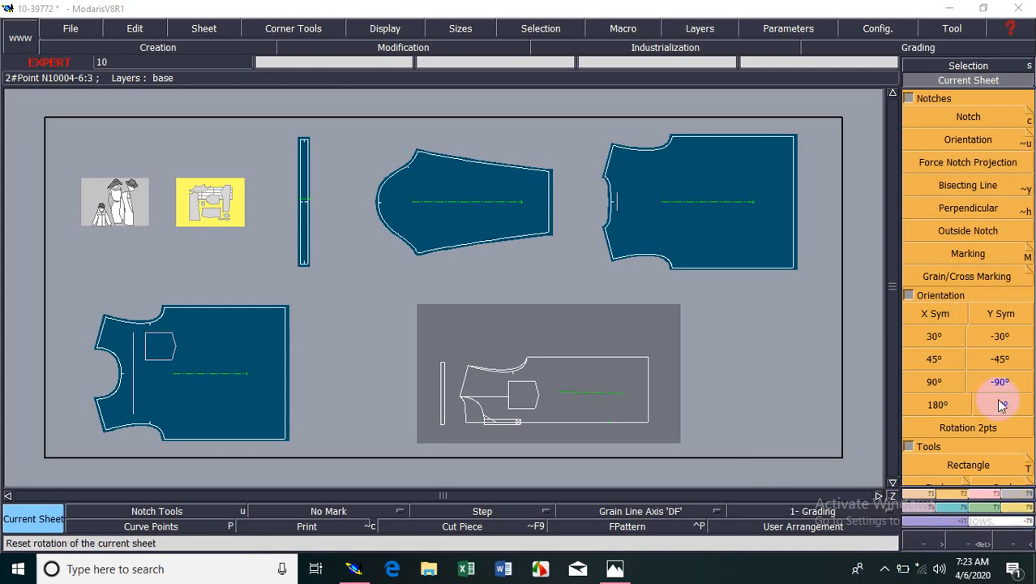
# Make the back piece the current sheet.
pyautogui.click(943, 78)
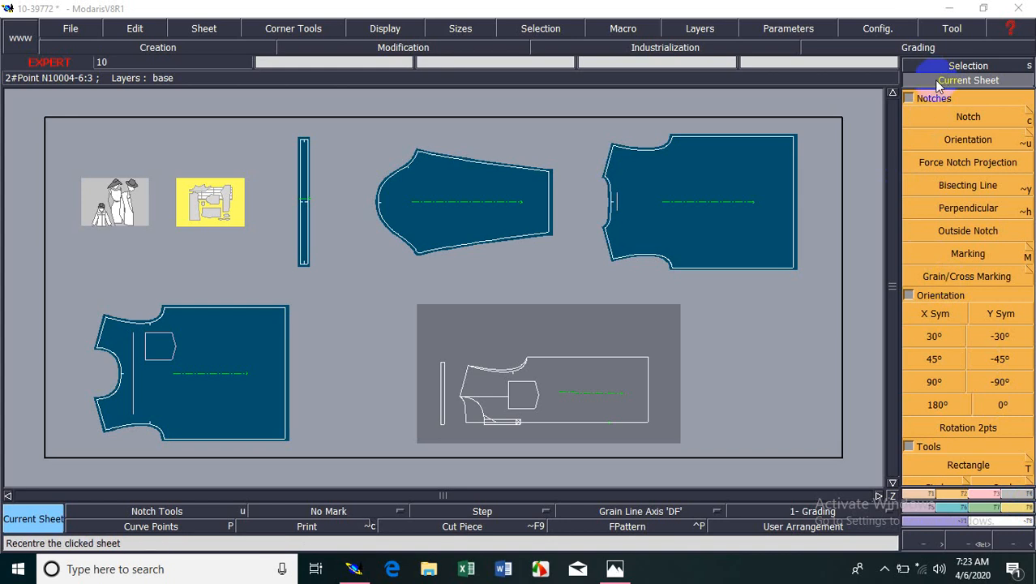
pyautogui.click(767, 215)
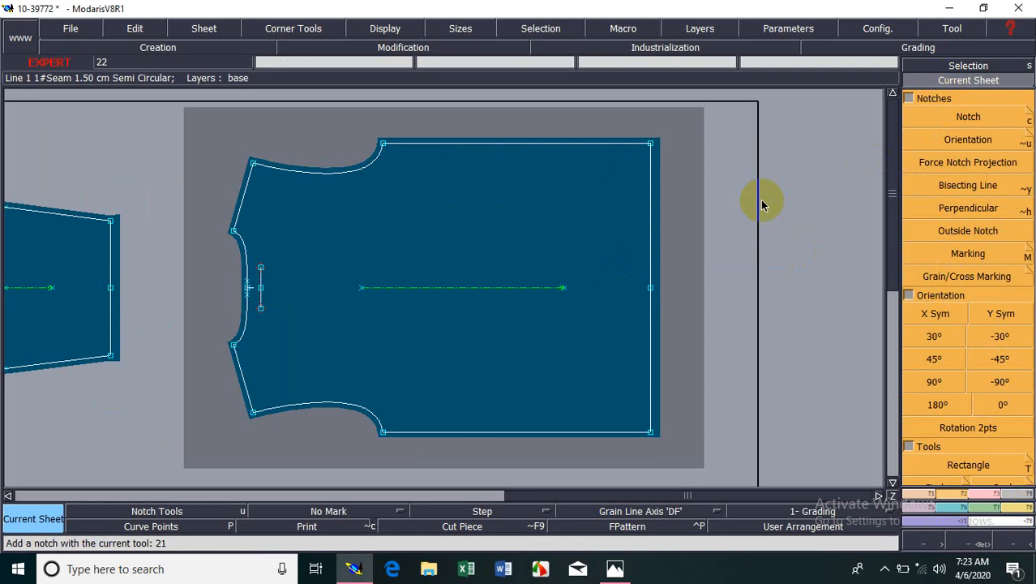
pyautogui.press('Return')
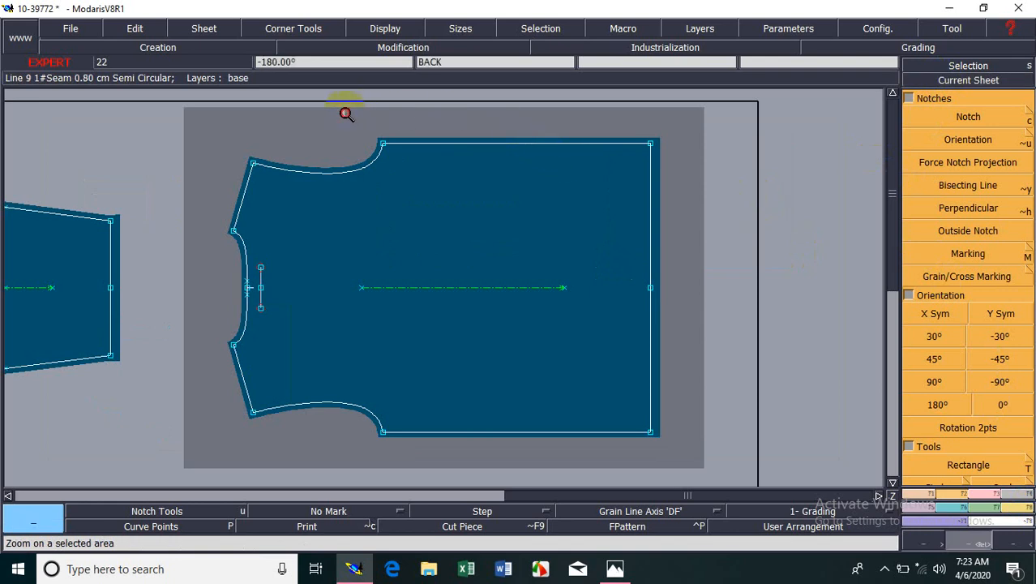
pyautogui.moveTo(354, 110); pyautogui.dragTo(743, 290)
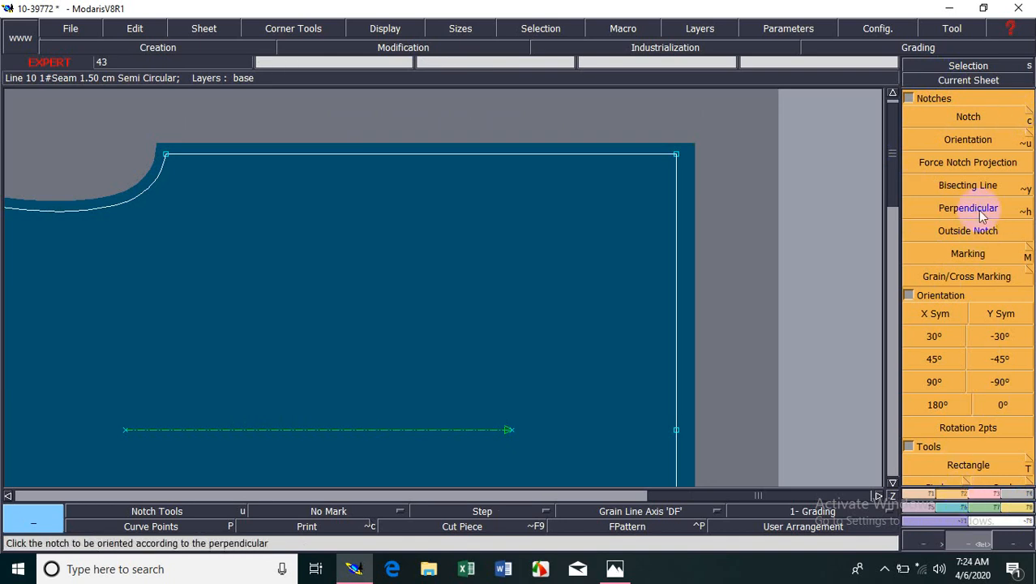
# Try a notch on the back piece's upper hem corner, and delete that notch.
pyautogui.click(982, 118)
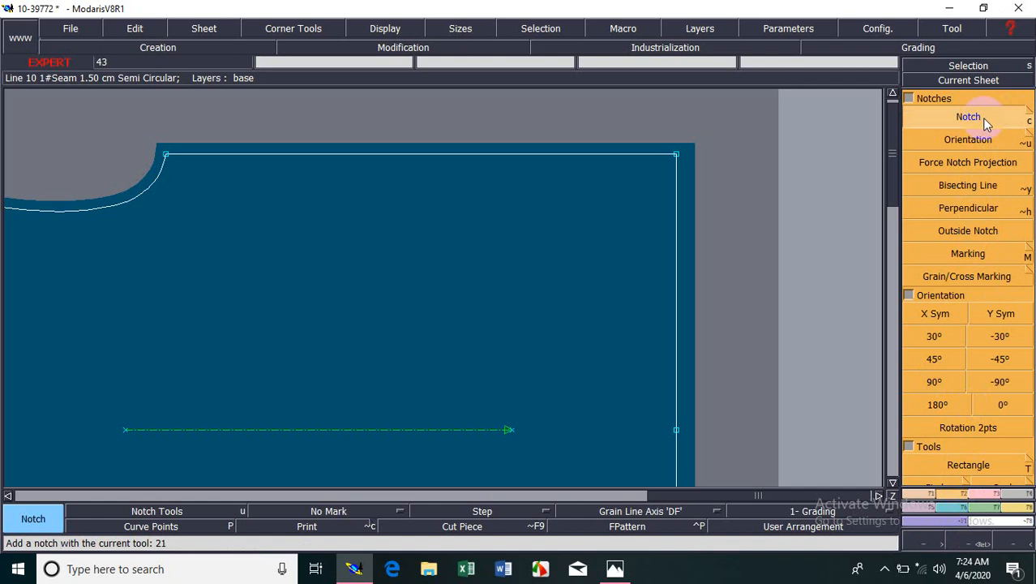
pyautogui.click(654, 167)
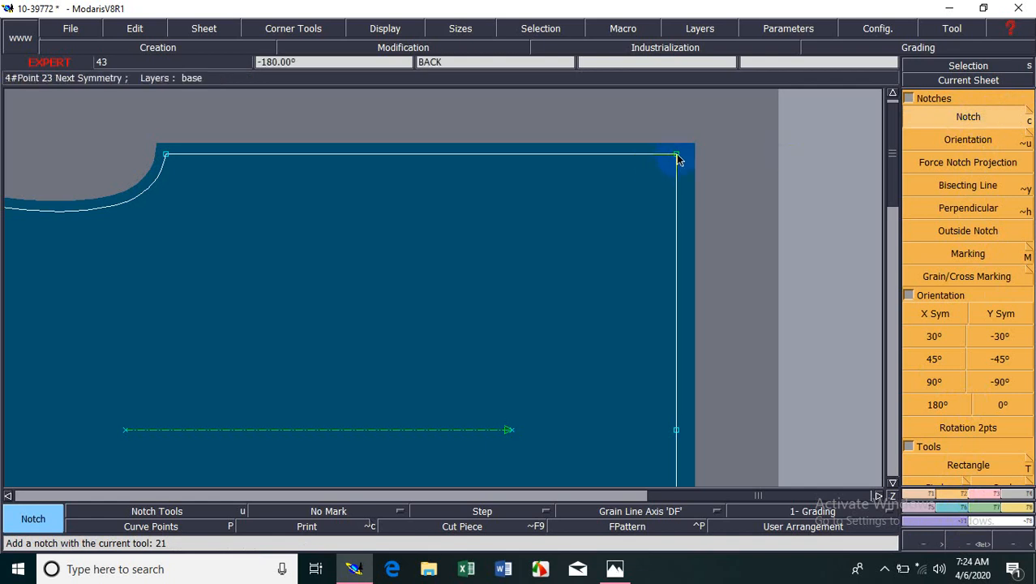
pyautogui.press('Home')
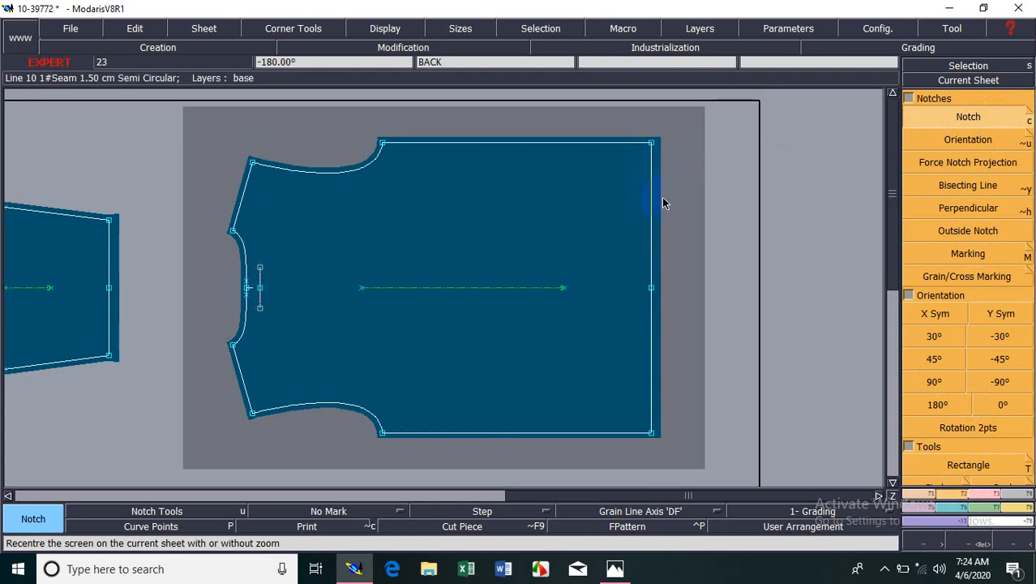
pyautogui.press('Return')
pyautogui.moveTo(629, 119); pyautogui.dragTo(674, 179)
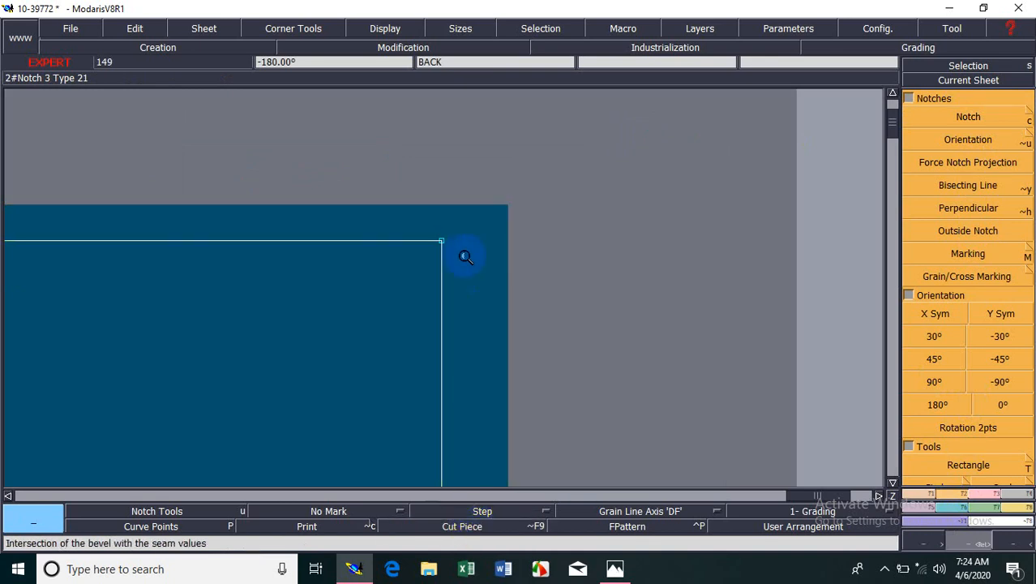
pyautogui.press('Delete')
pyautogui.click(503, 523)
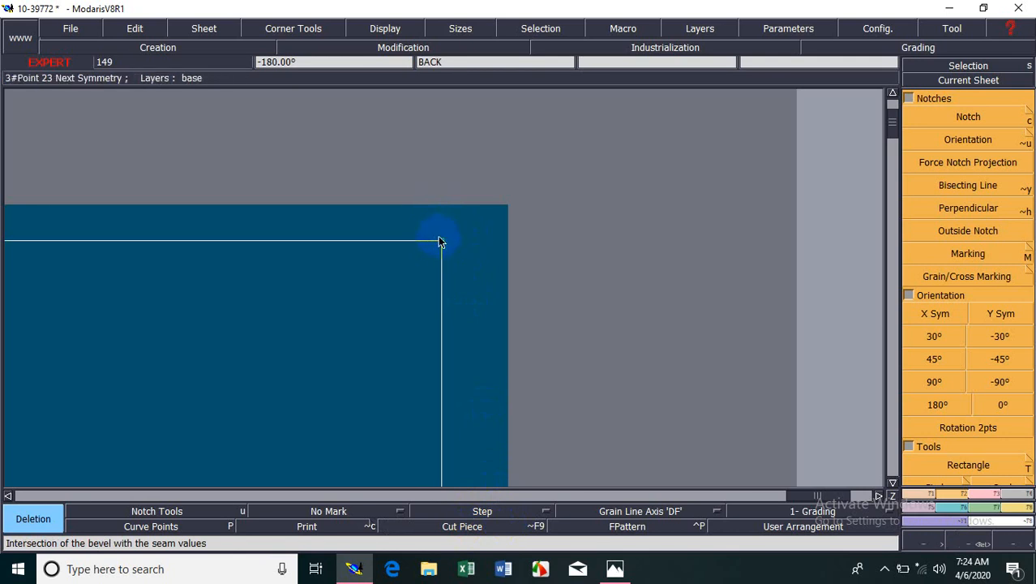
# Add a notch at the back piece's upper hem corner and check its direction in the cut piece view.
pyautogui.click(997, 114)
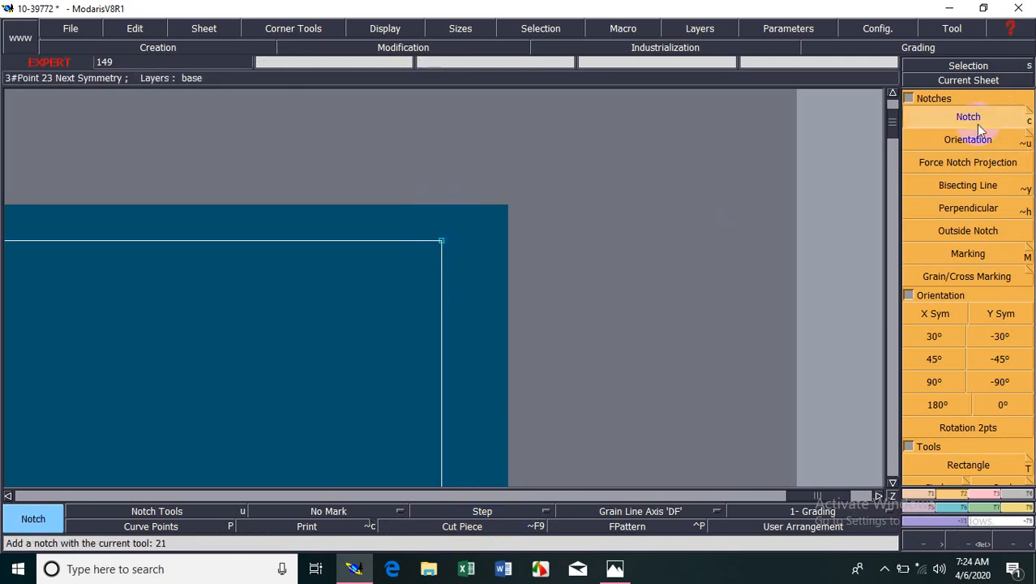
pyautogui.click(454, 238)
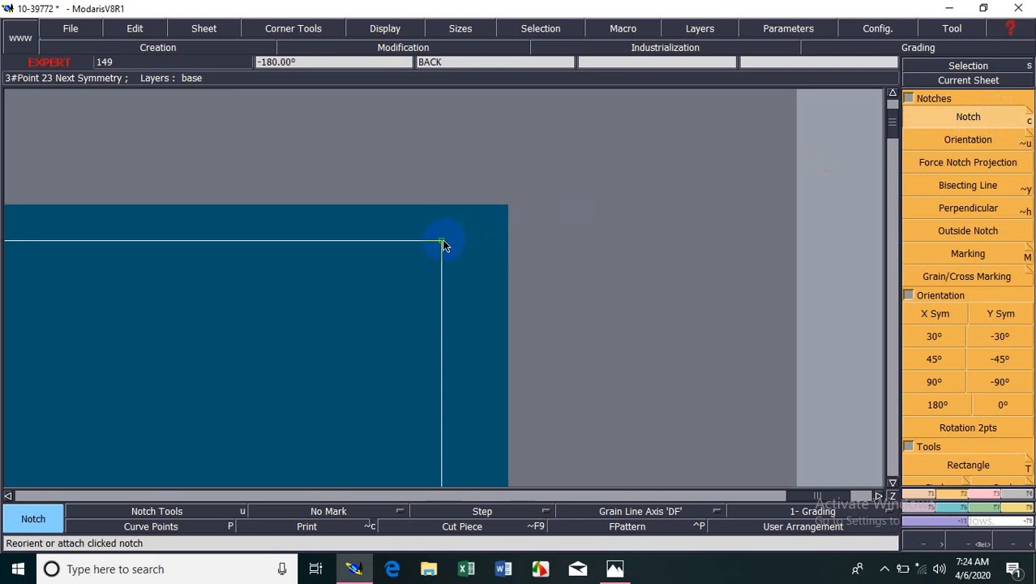
pyautogui.click(442, 243)
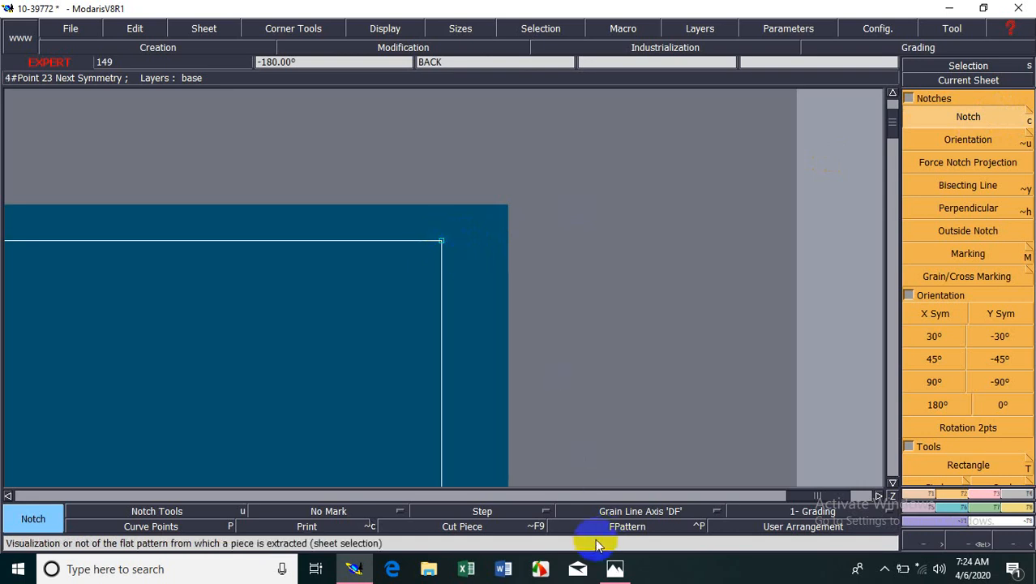
pyautogui.click(484, 528)
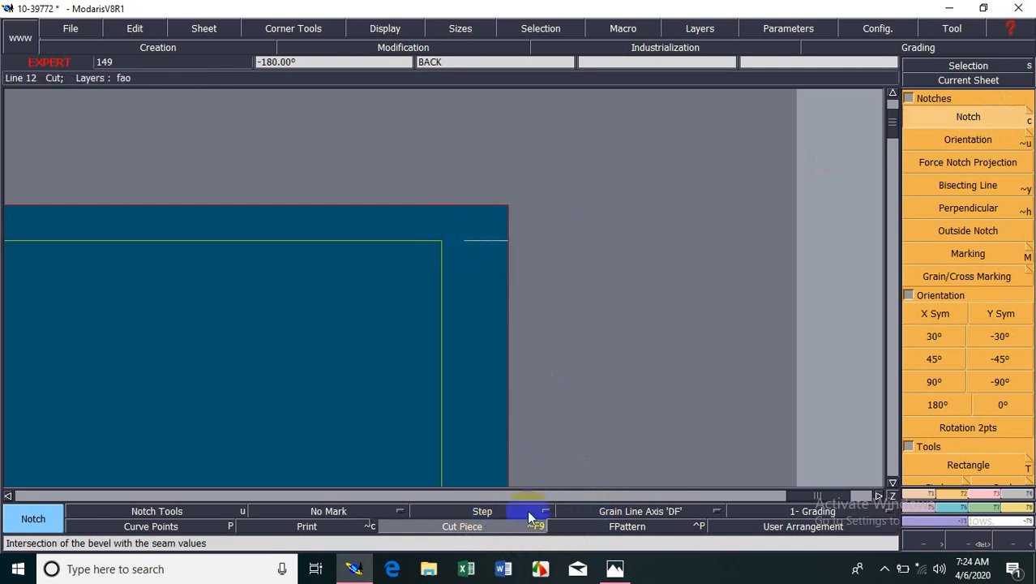
pyautogui.click(496, 527)
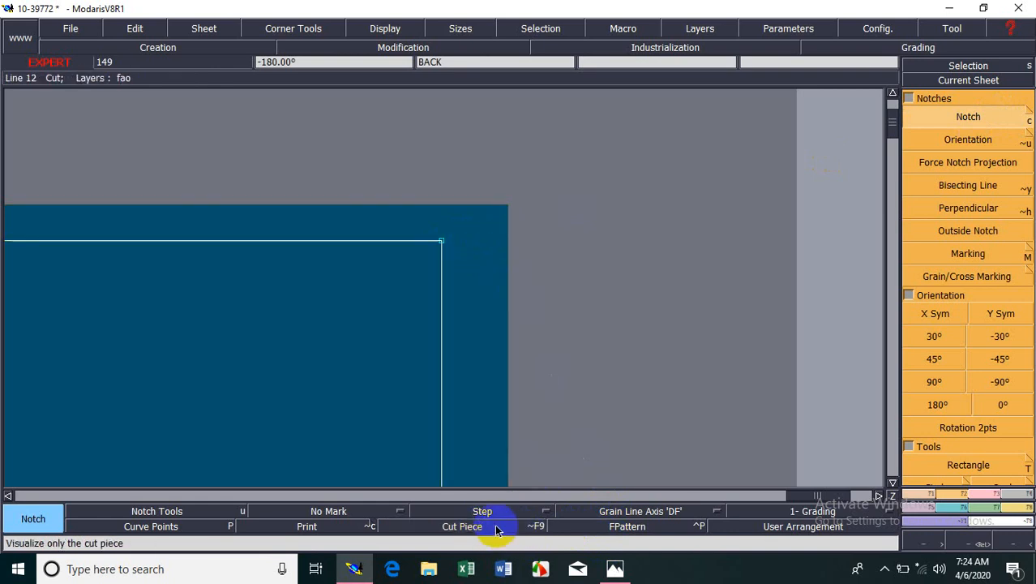
# Reorient the corner notch along the hem line towards the side seam's cut edge, and display the cut piece.
pyautogui.click(987, 142)
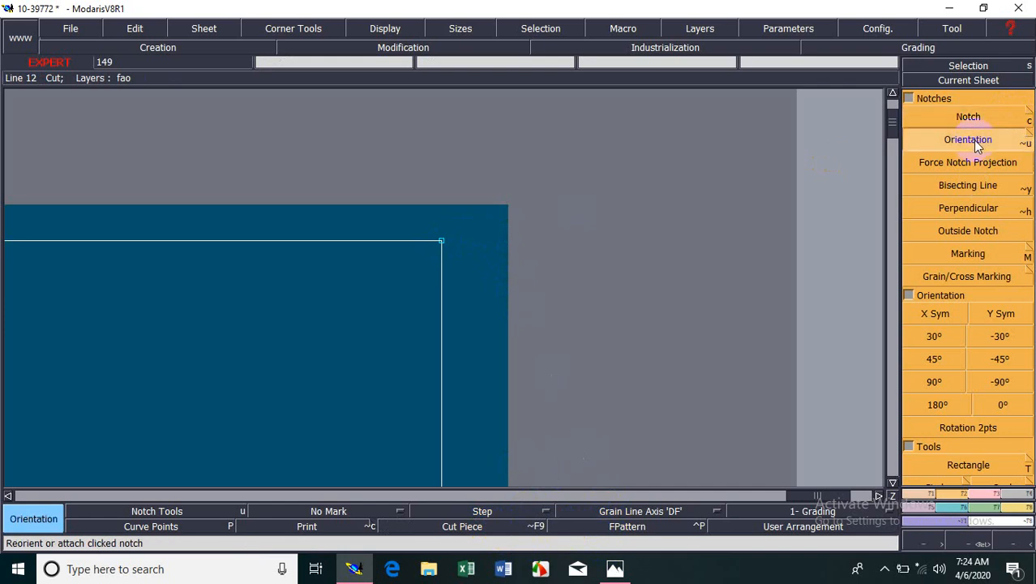
pyautogui.click(443, 241)
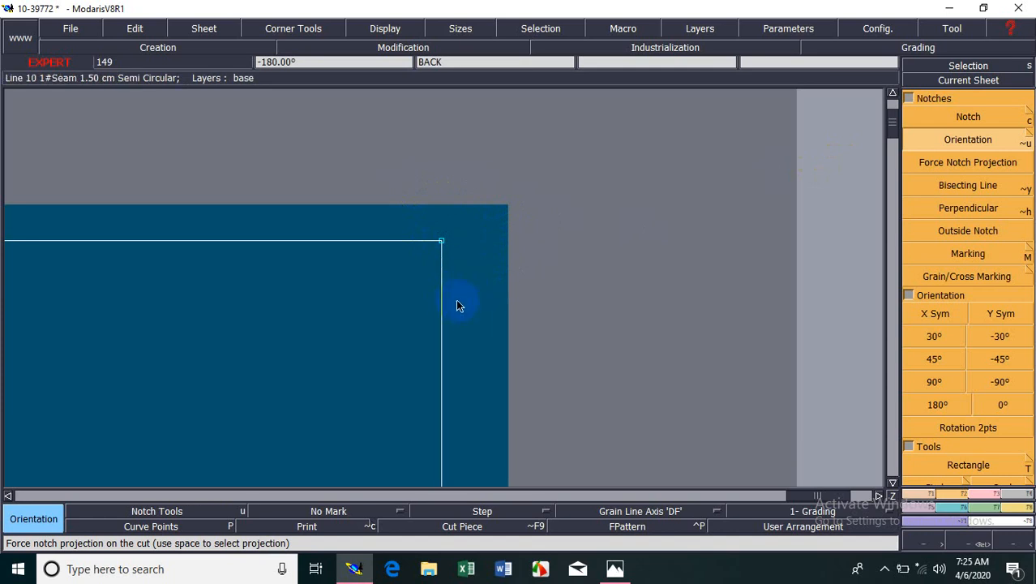
pyautogui.click(479, 526)
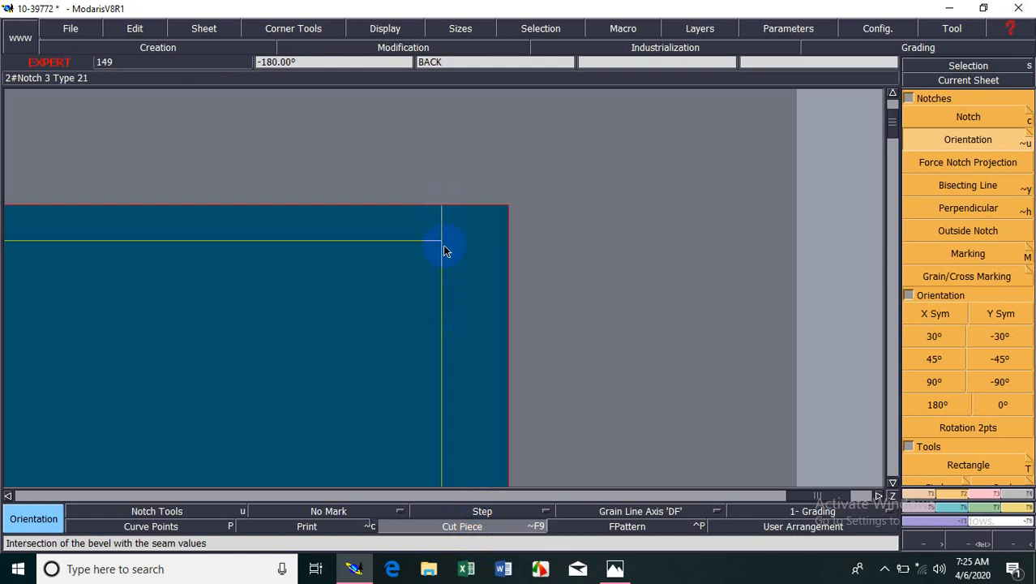
# Examine the hem corner notches on the back piece, comparing the seam view with the cut piece view.
pyautogui.press('Home')
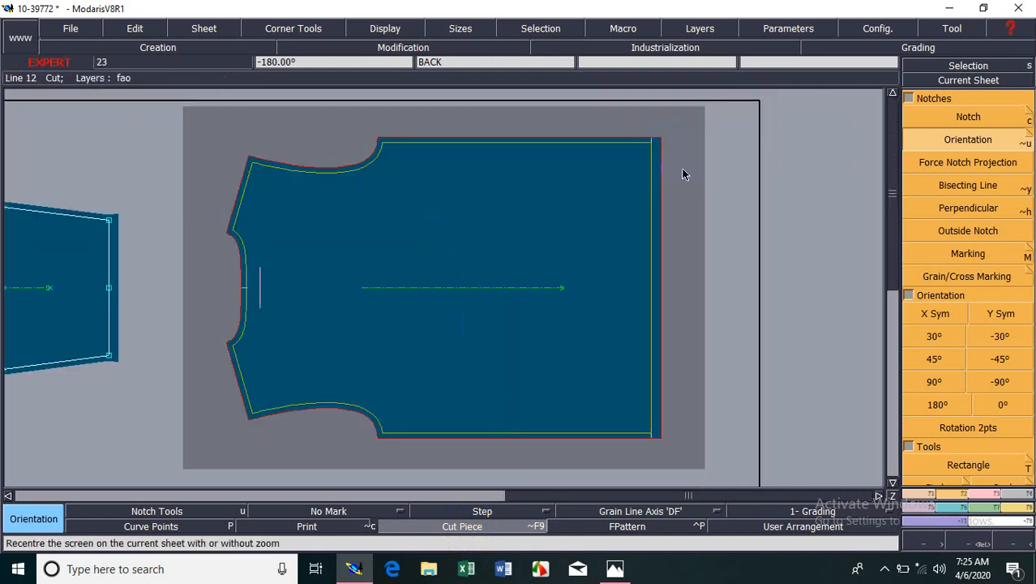
pyautogui.press('Return')
pyautogui.moveTo(592, 116); pyautogui.dragTo(708, 193)
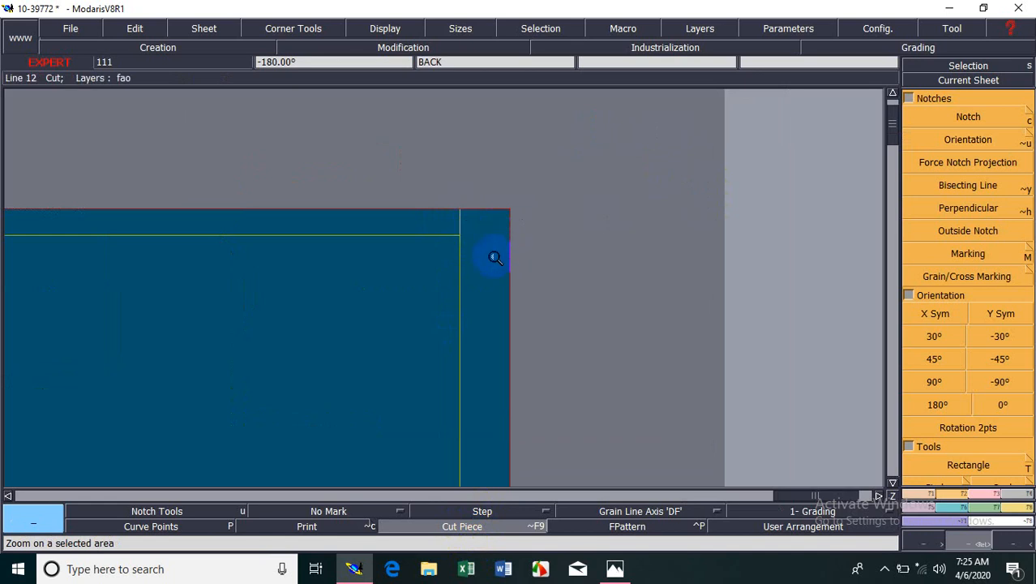
pyautogui.click(456, 529)
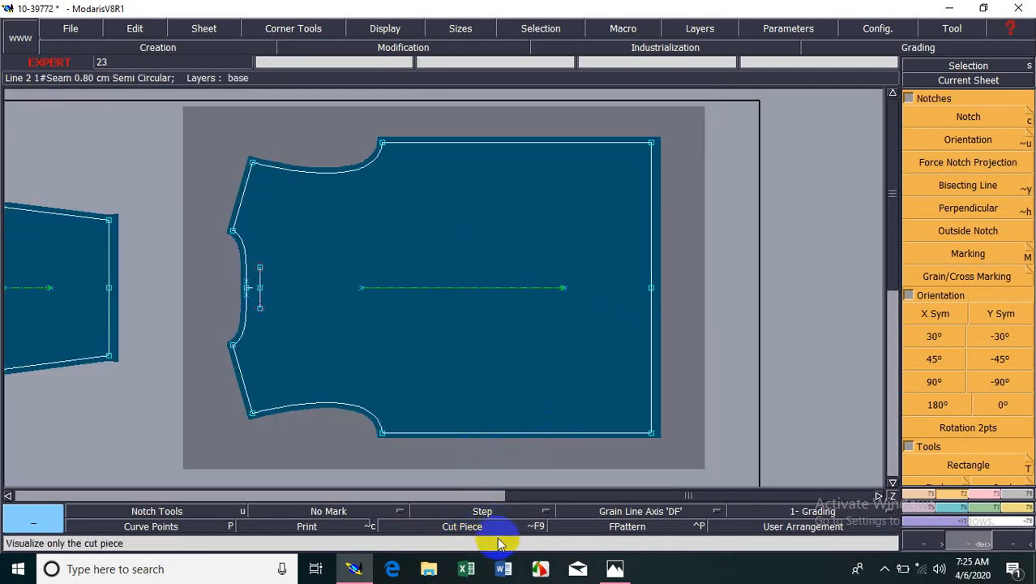
pyautogui.press('Return')
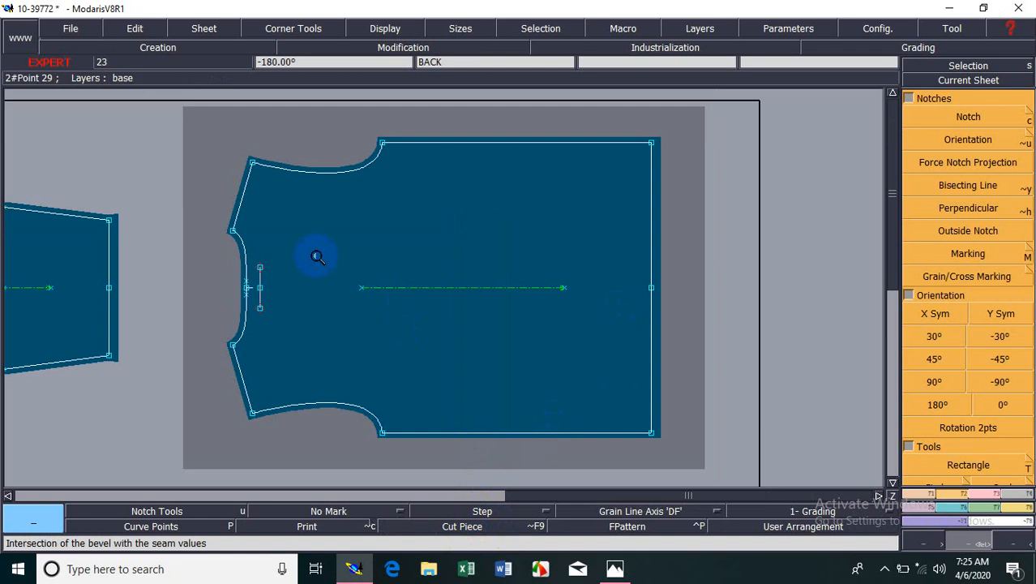
pyautogui.moveTo(608, 337); pyautogui.dragTo(690, 463)
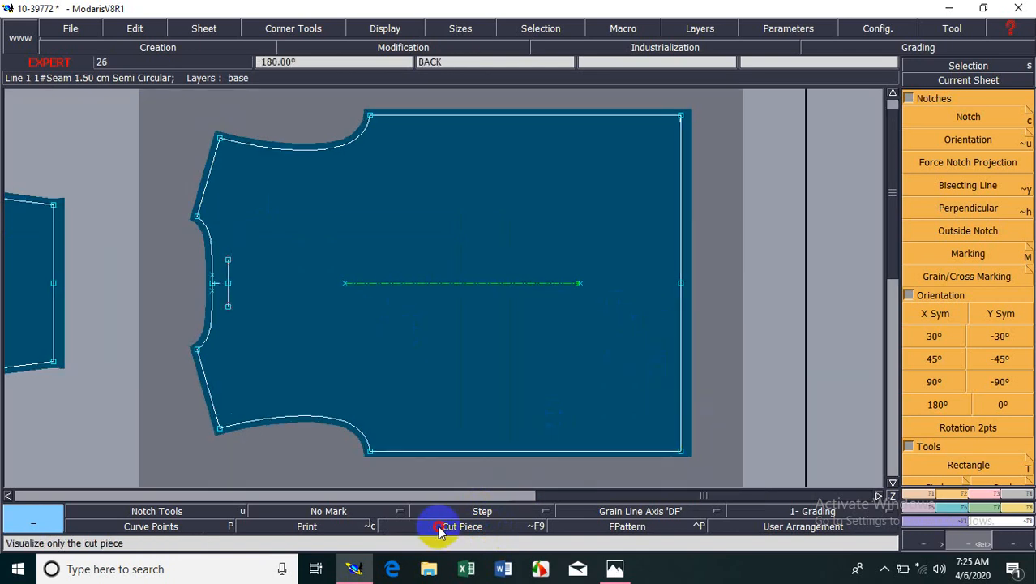
pyautogui.click(438, 526)
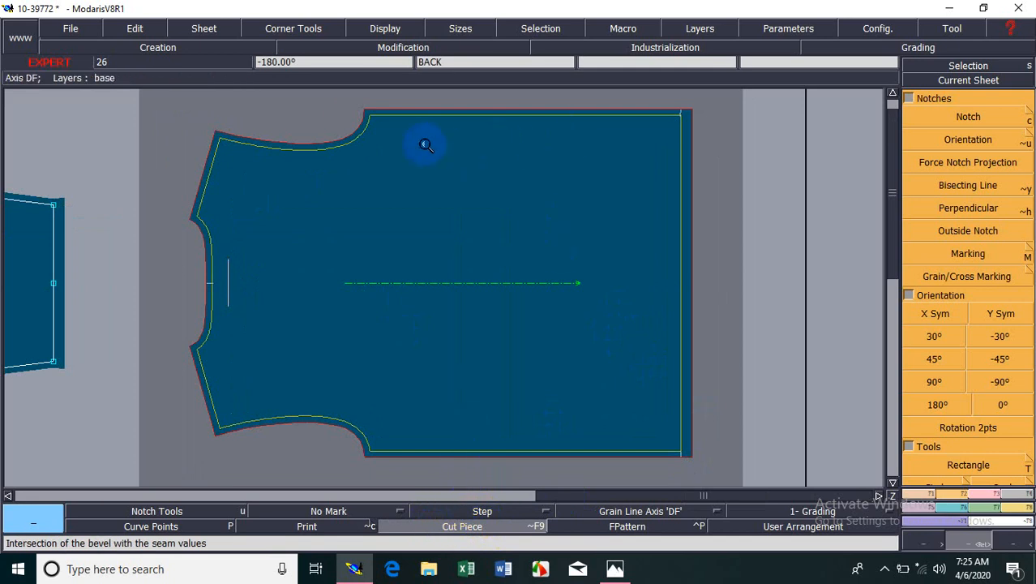
pyautogui.click(480, 527)
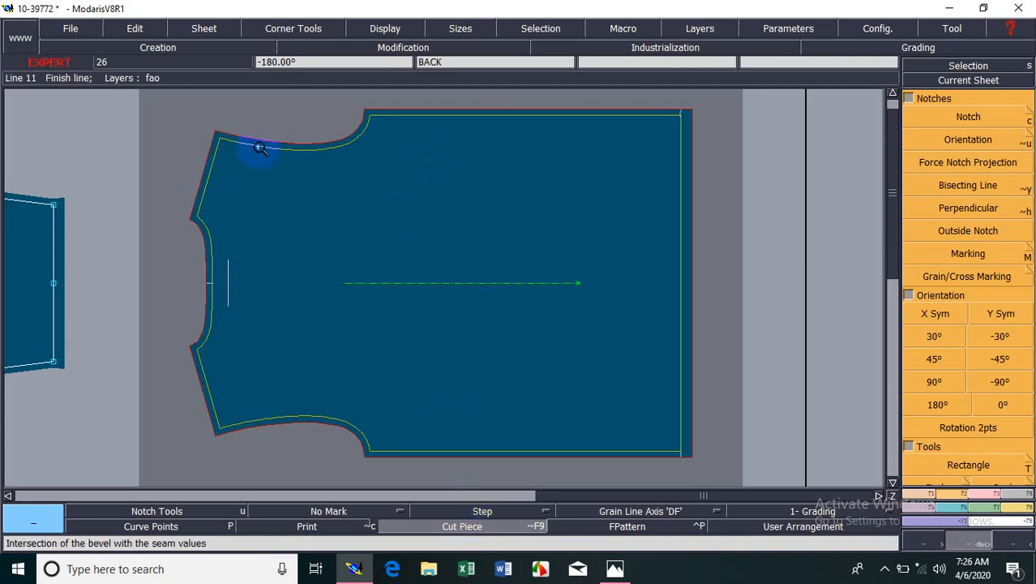
pyautogui.click(462, 527)
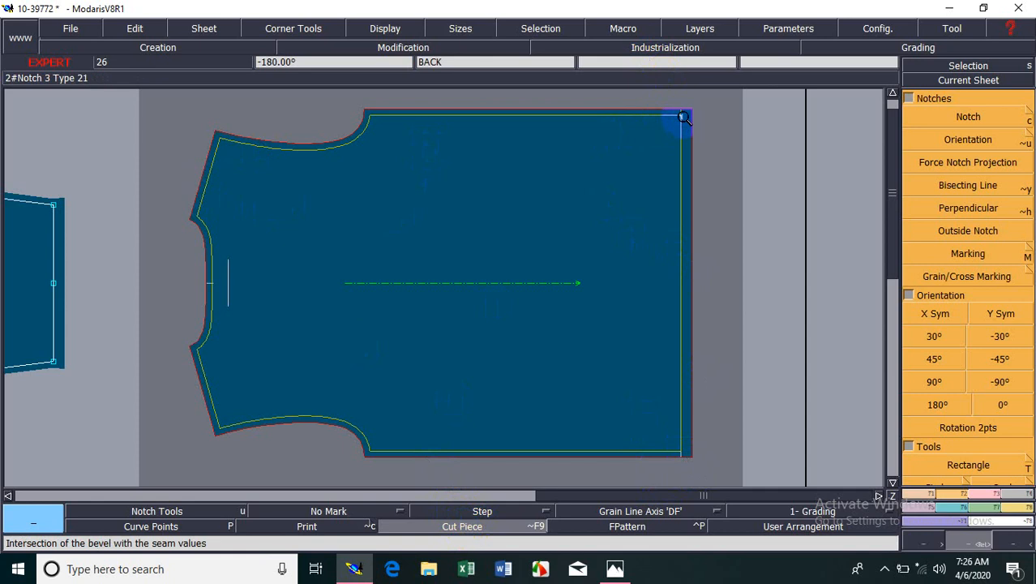
# Realign the upper corner notch exactly with the hem line and check it in the cut piece view.
pyautogui.click(647, 98)
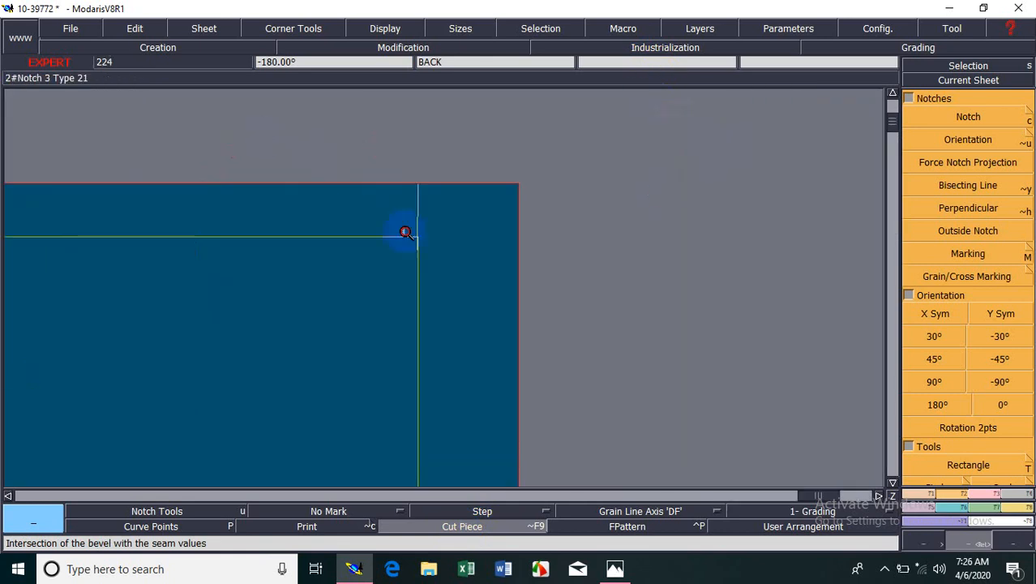
pyautogui.click(968, 162)
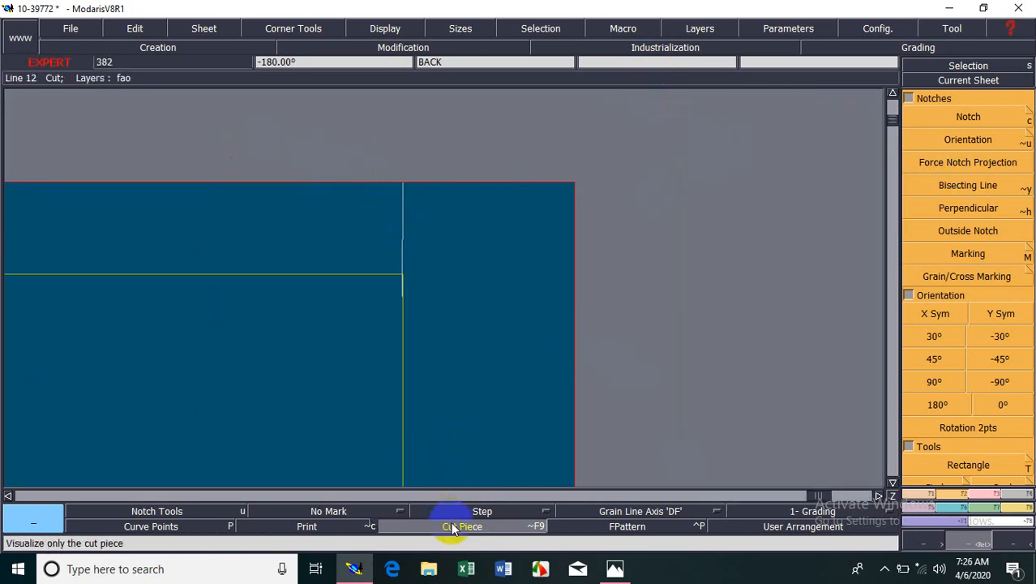
pyautogui.click(452, 527)
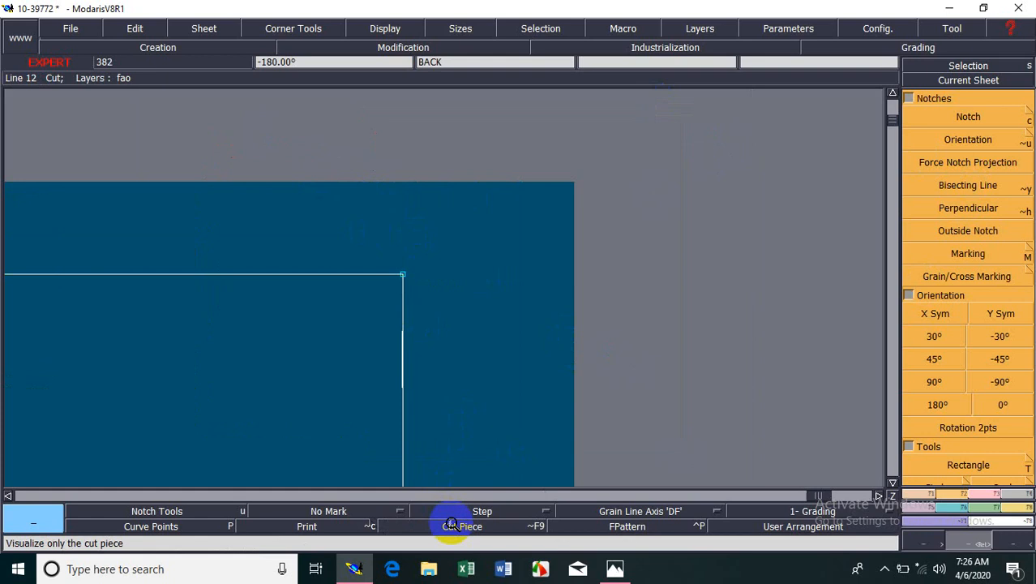
pyautogui.click(961, 138)
pyautogui.click(403, 388)
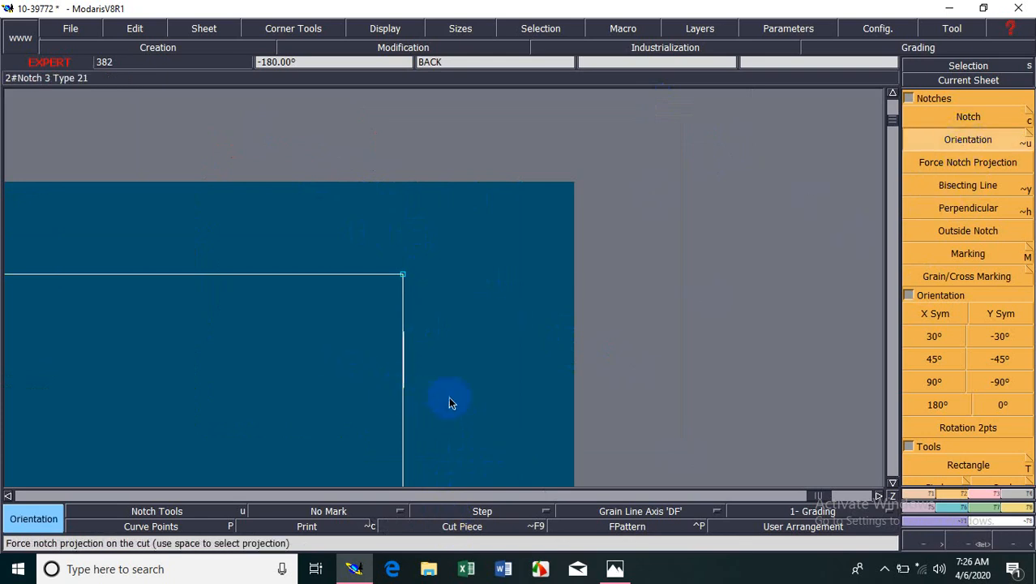
pyautogui.click(403, 389)
pyautogui.click(459, 523)
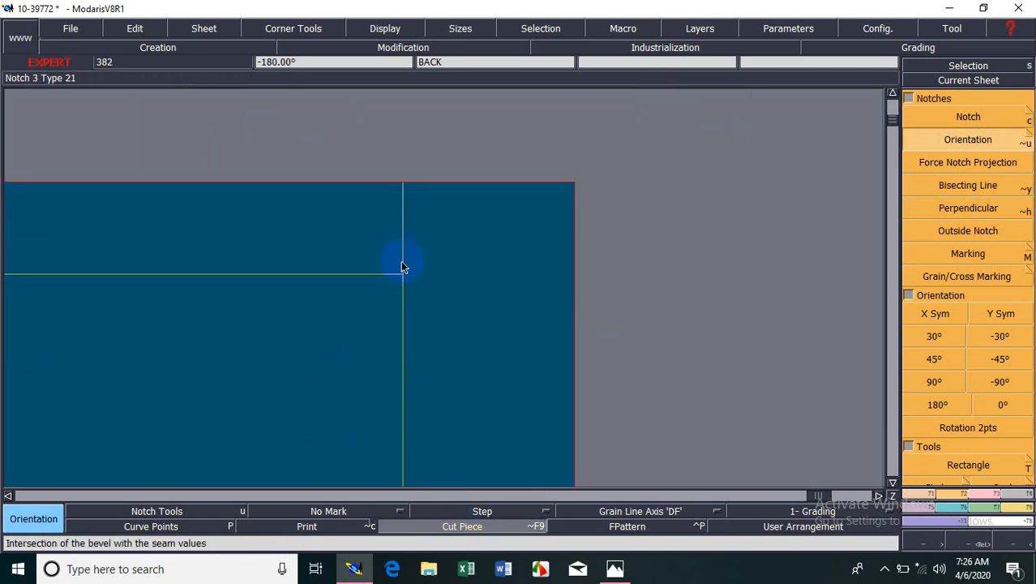
pyautogui.press('Home')
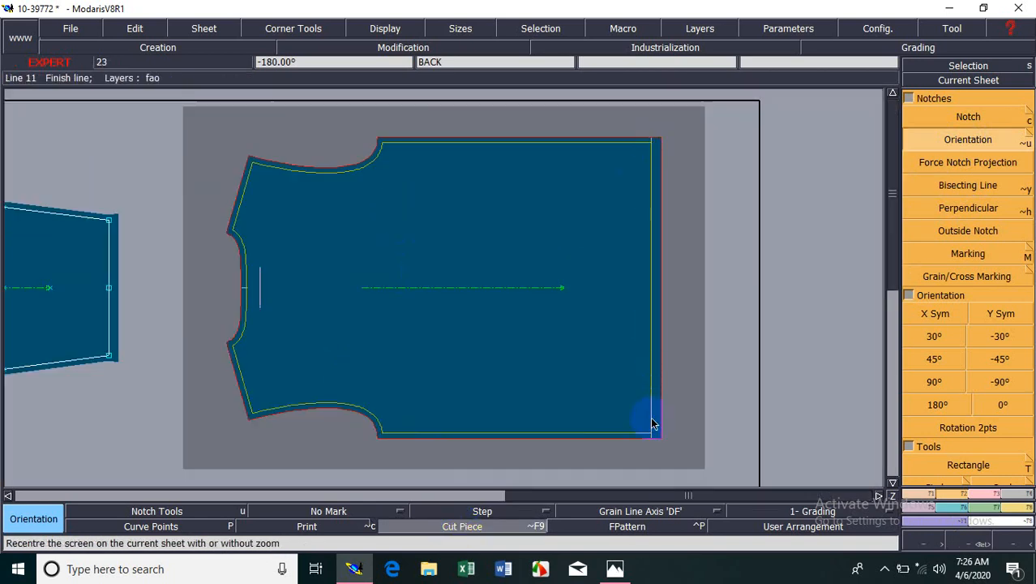
pyautogui.click(501, 527)
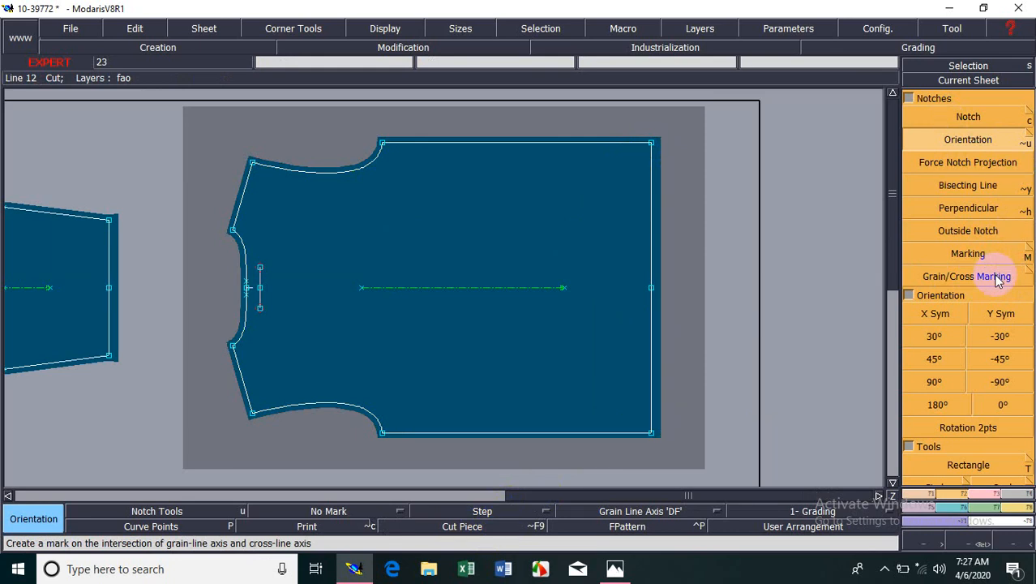
# Make the sleeve piece the current sheet.
pyautogui.click(965, 79)
pyautogui.click(371, 235)
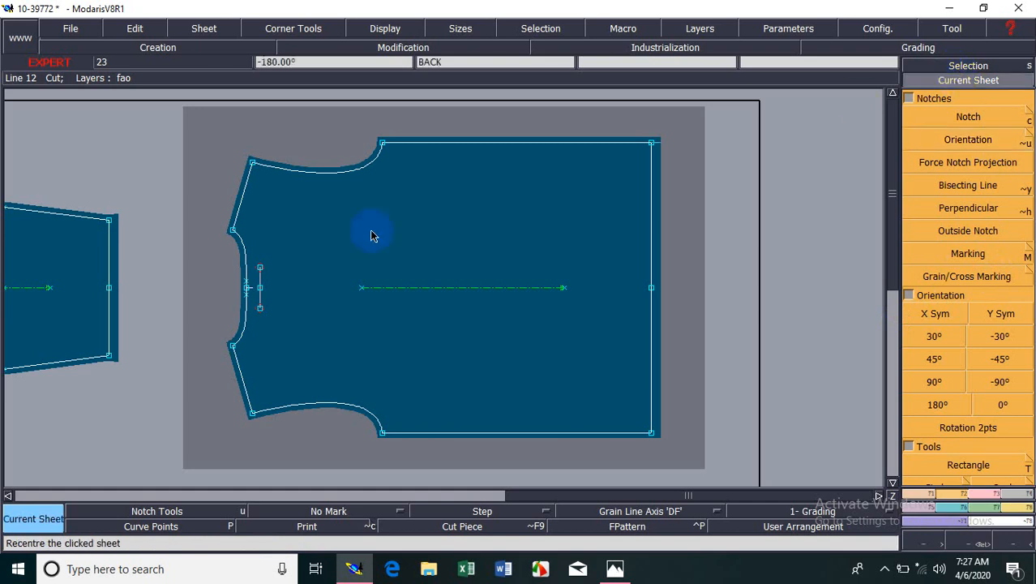
pyautogui.click(11, 302)
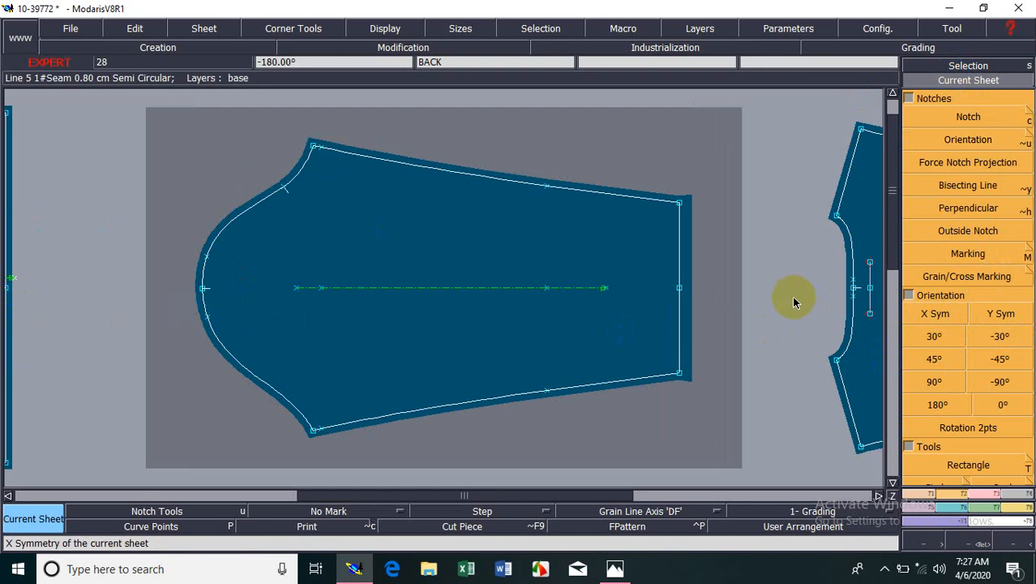
# Mirror the sleeve piece with X symmetry, moving its single armhole notch to the opposite side, and mirror it back.
pyautogui.click(934, 308)
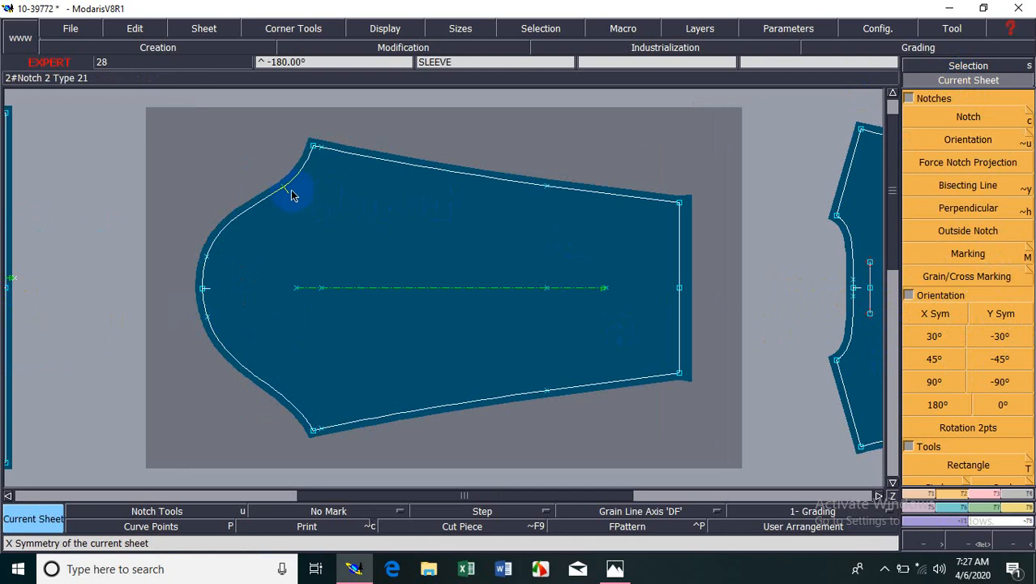
pyautogui.click(934, 315)
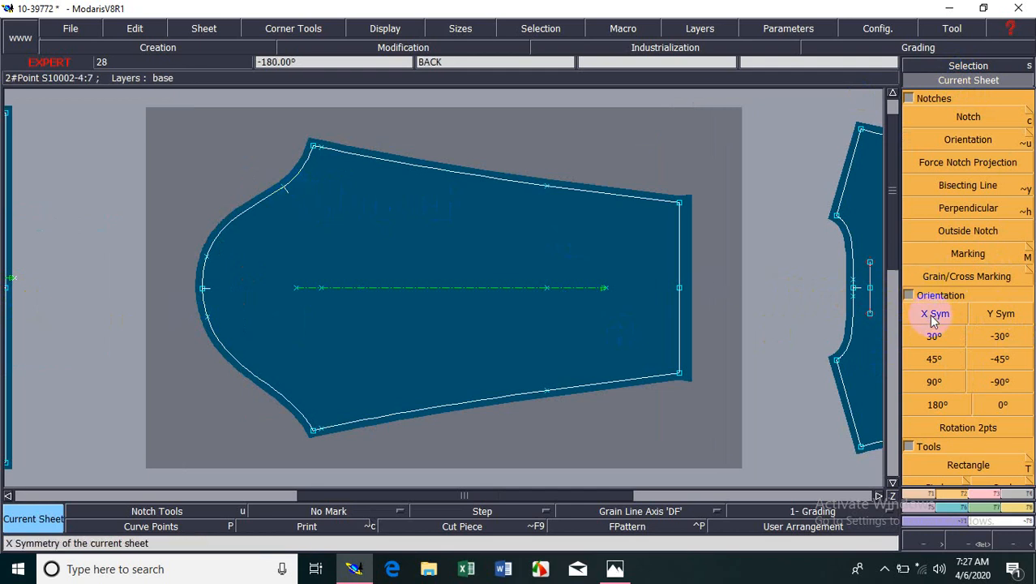
pyautogui.click(1006, 318)
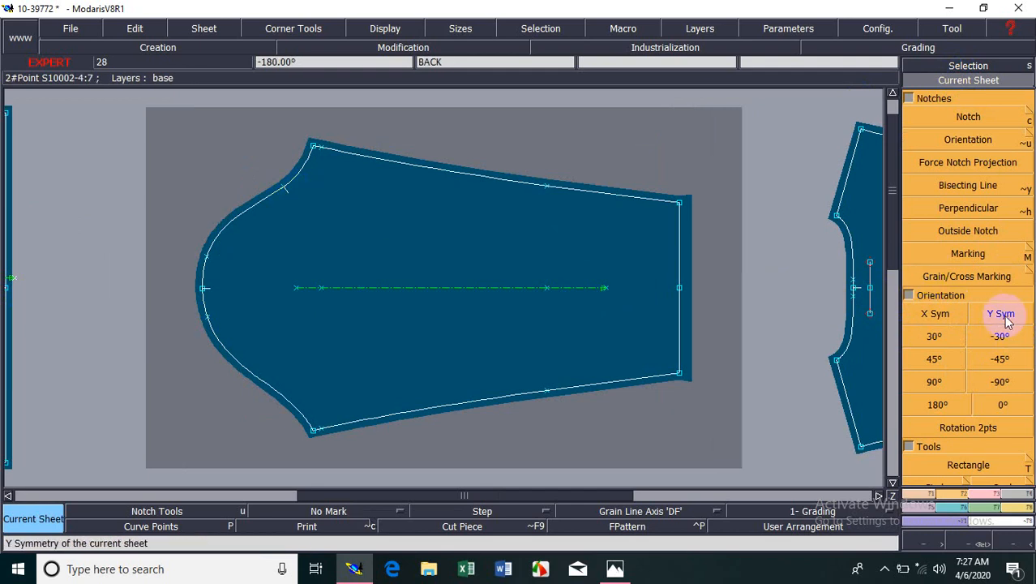
pyautogui.click(935, 315)
pyautogui.click(438, 197)
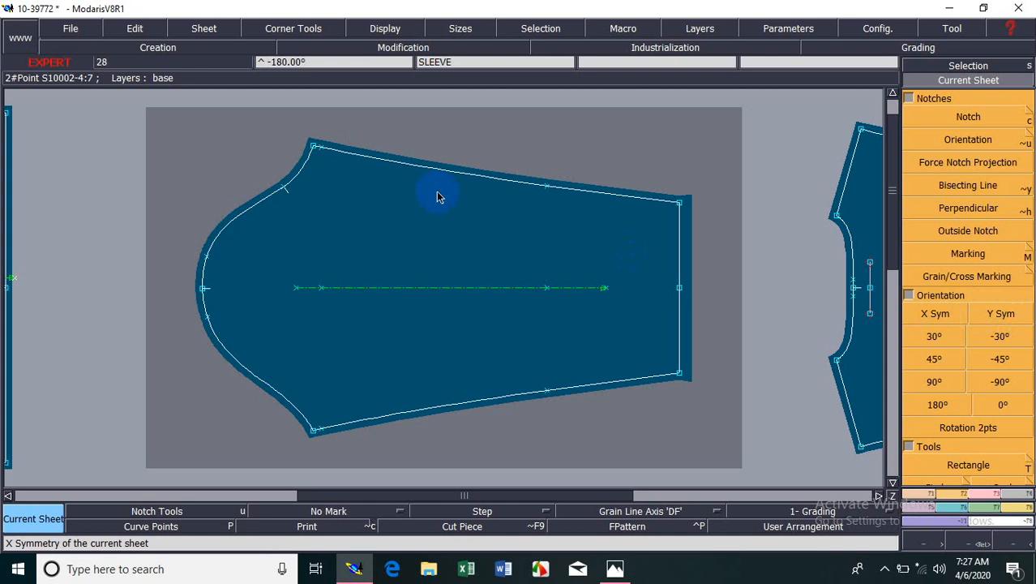
pyautogui.click(283, 192)
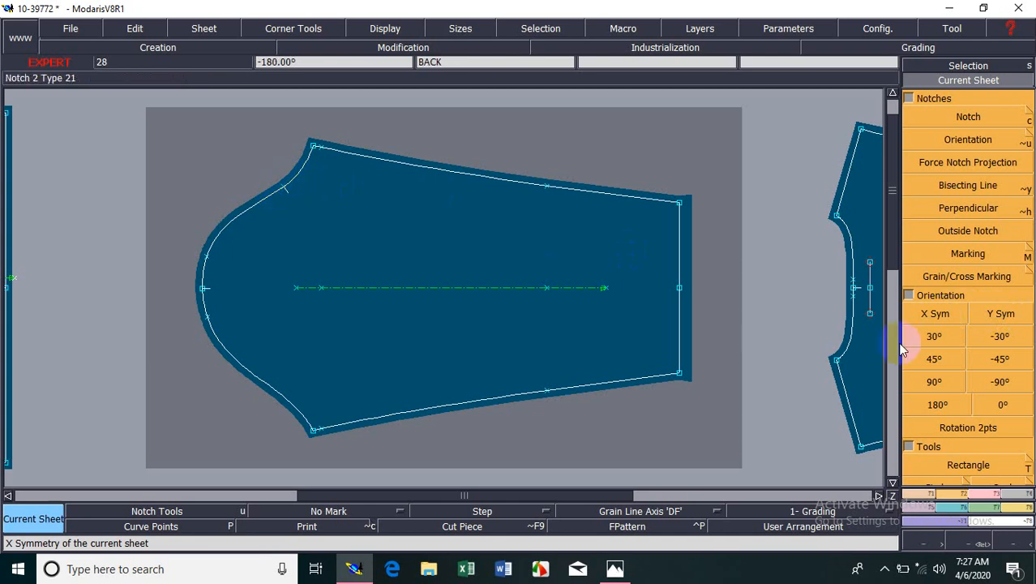
pyautogui.click(938, 321)
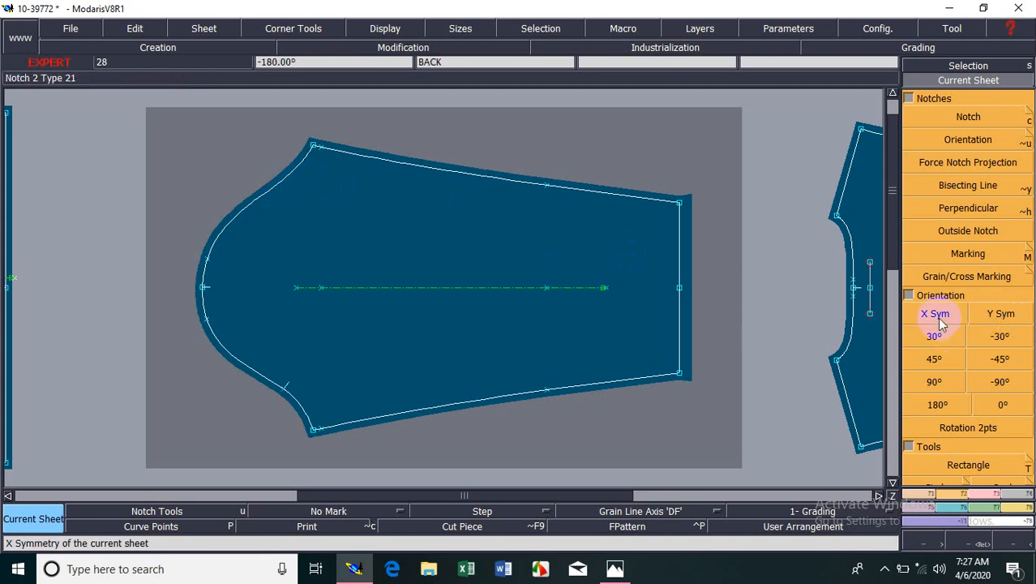
pyautogui.click(294, 389)
pyautogui.click(272, 258)
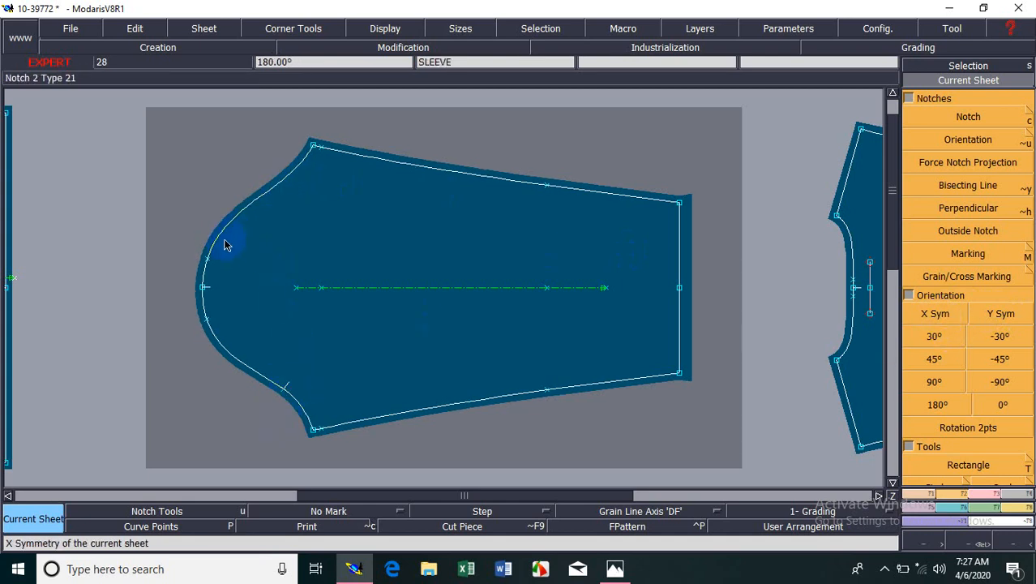
pyautogui.click(947, 320)
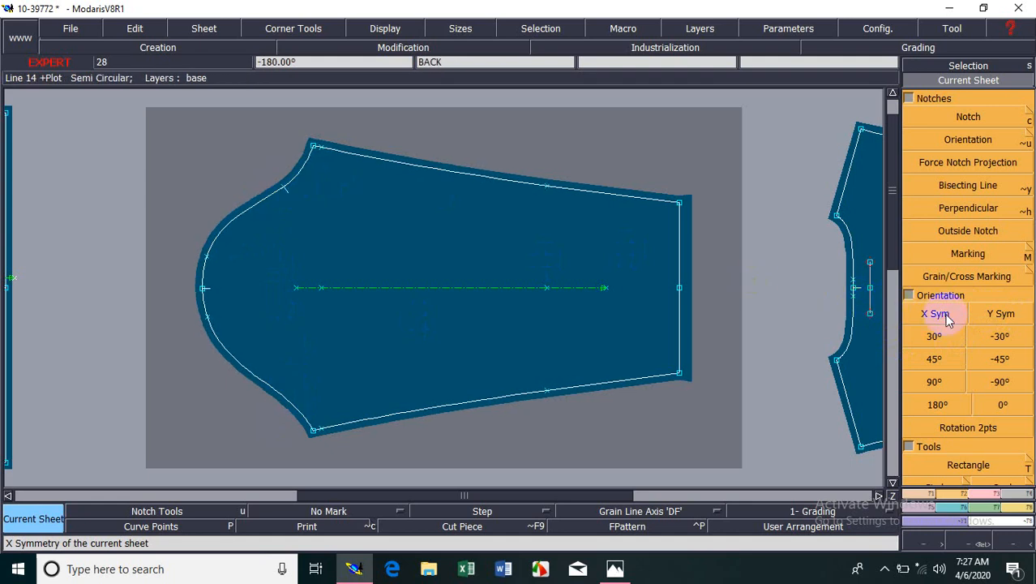
# Flip the sleeve piece end to end with Y symmetry and flip it back to its original direction.
pyautogui.click(1005, 318)
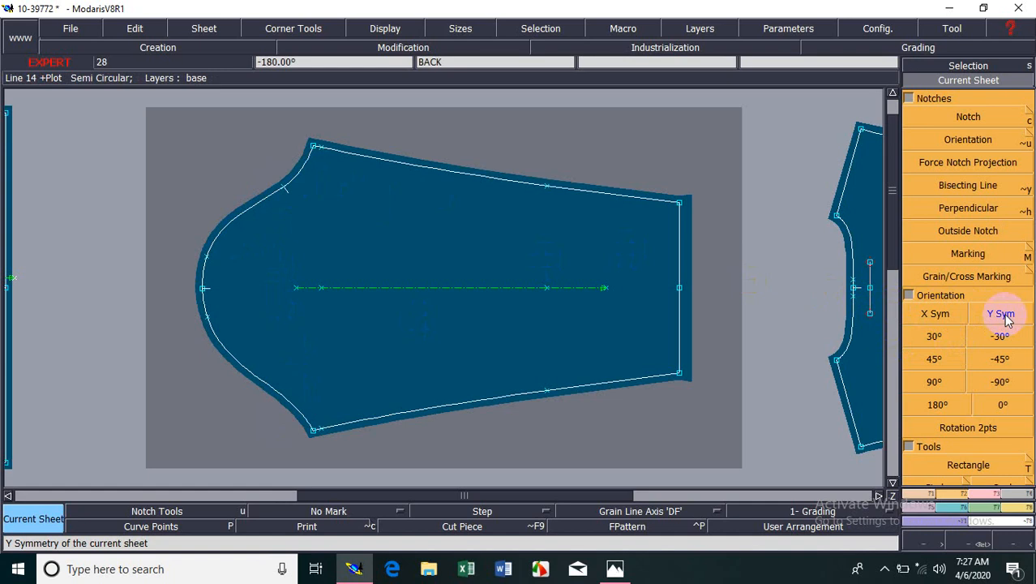
pyautogui.click(1005, 318)
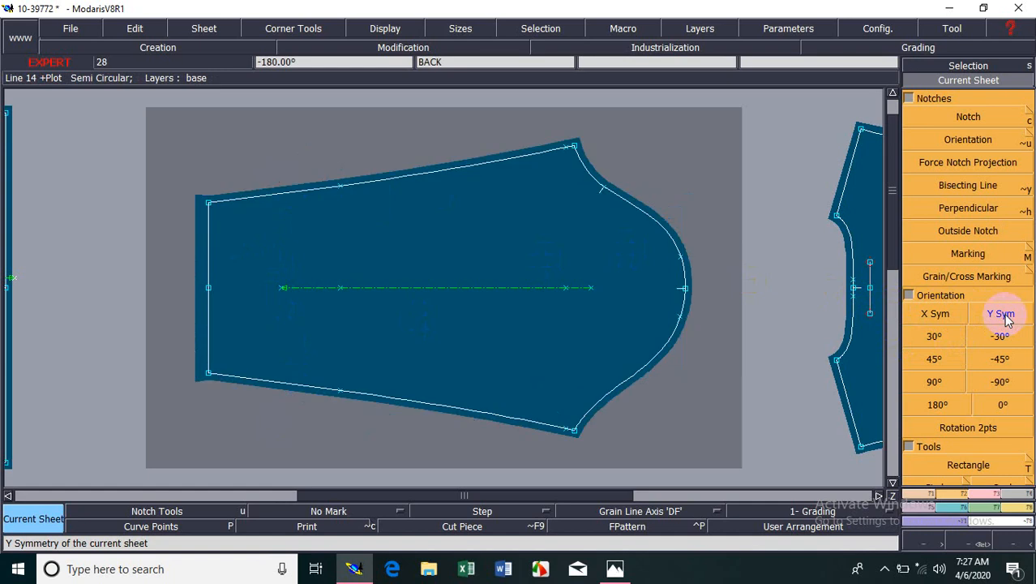
pyautogui.click(1006, 318)
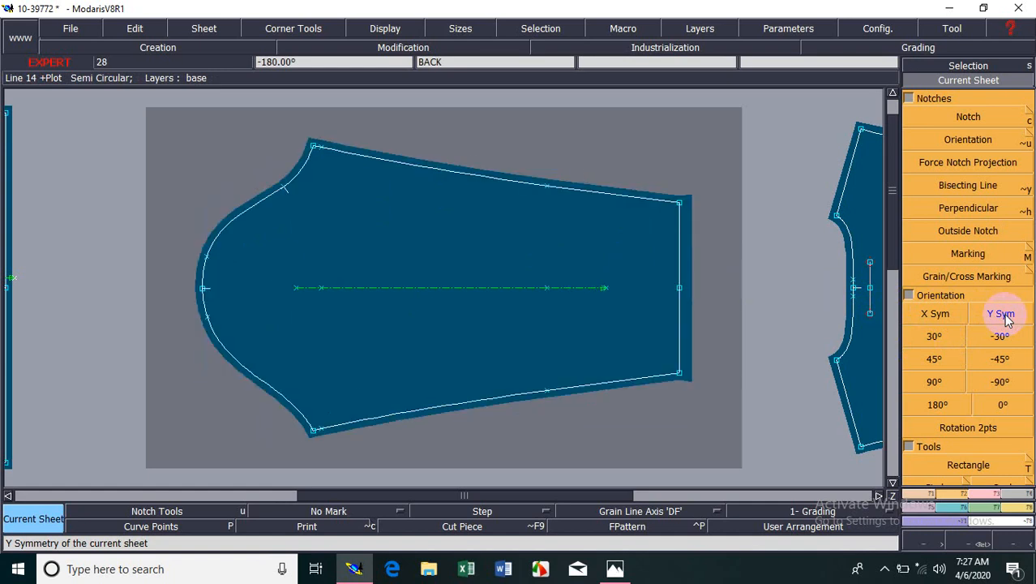
pyautogui.click(1005, 318)
pyautogui.click(1005, 318)
pyautogui.click(1005, 318)
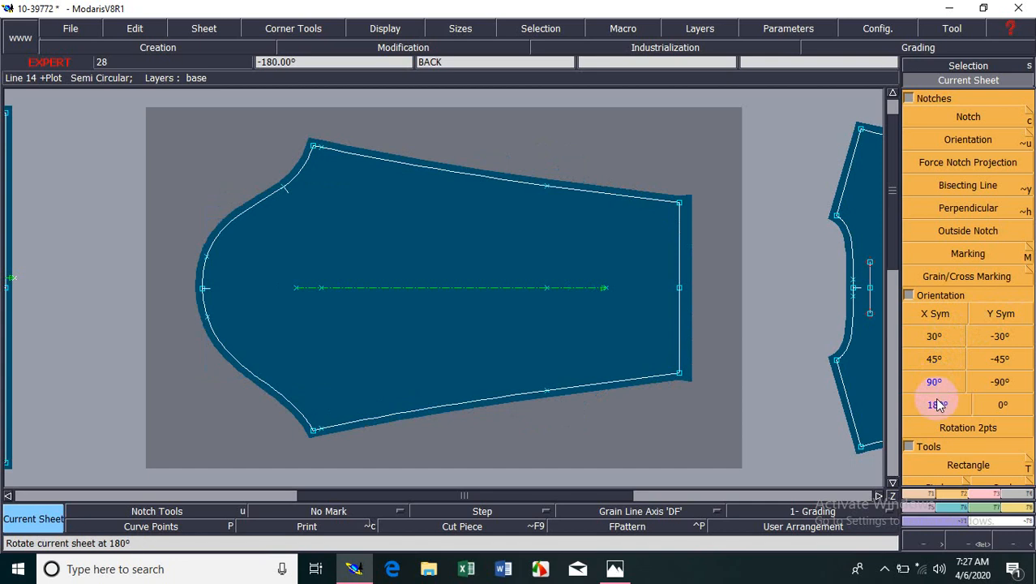
# Rotate the sleeve by 30°, 45° and 90°, reversing each with its negative angle, and turn it twice by 180°.
pyautogui.click(953, 340)
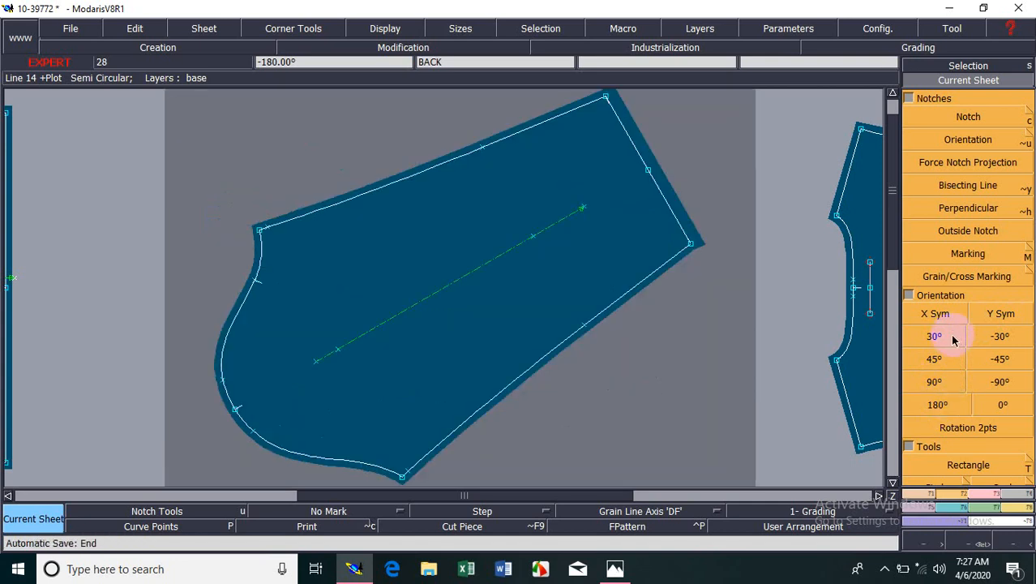
pyautogui.click(1010, 341)
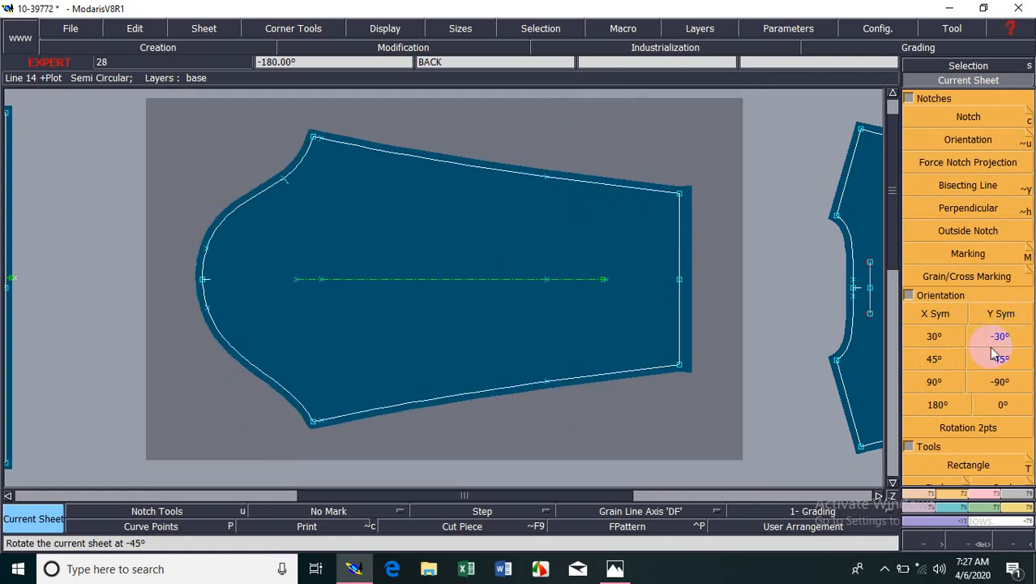
pyautogui.click(946, 358)
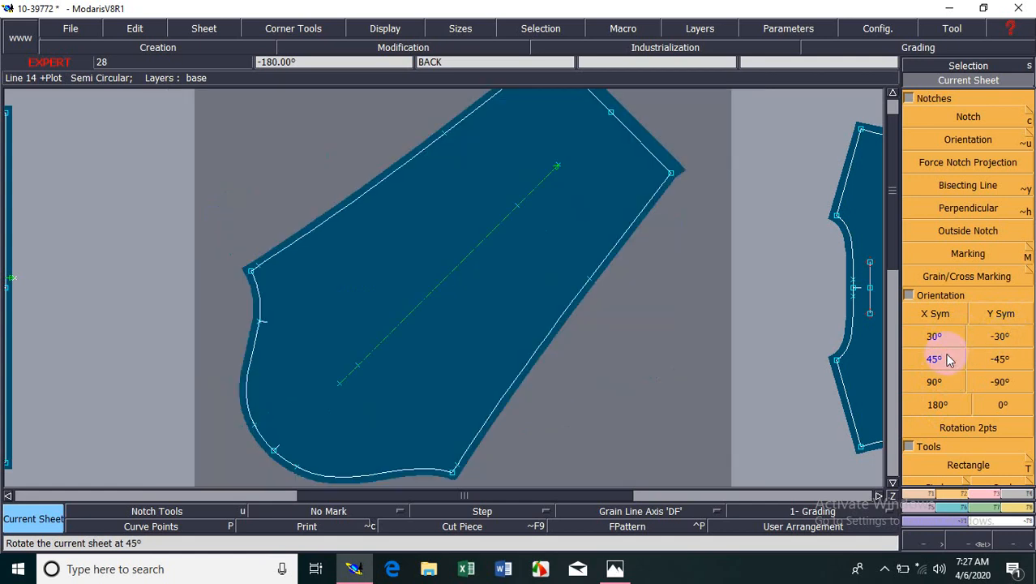
pyautogui.click(1015, 362)
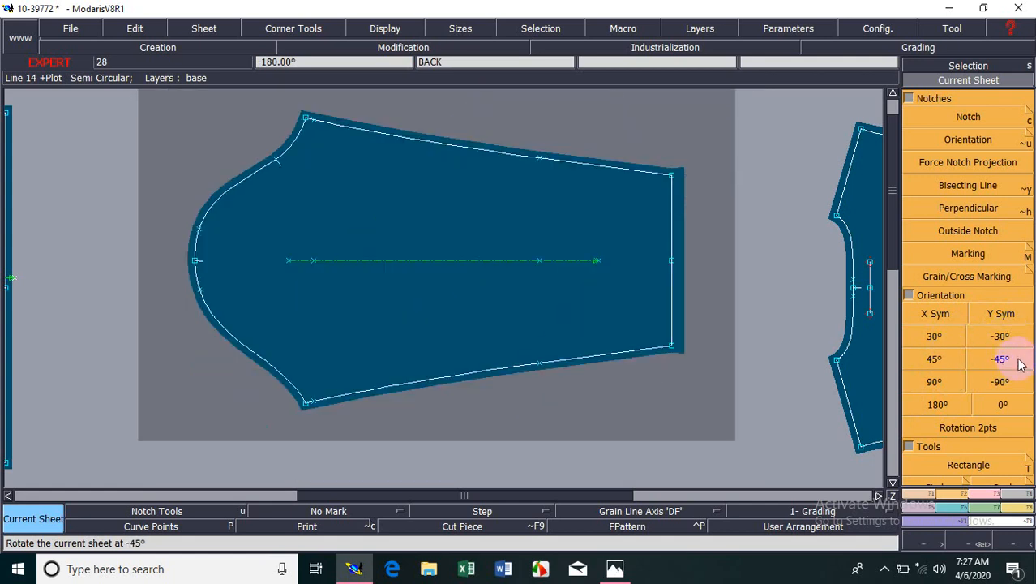
pyautogui.click(949, 385)
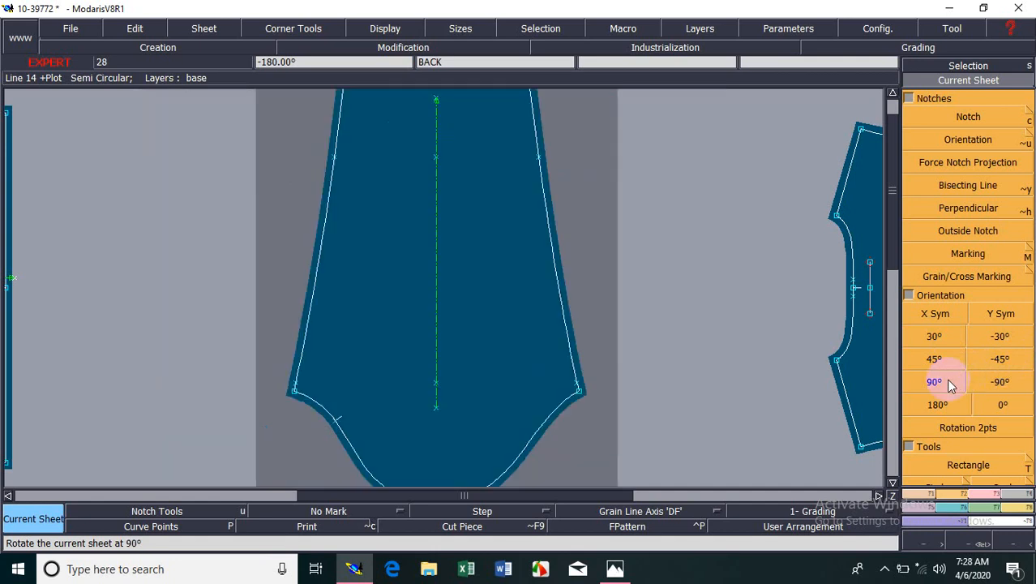
pyautogui.click(998, 384)
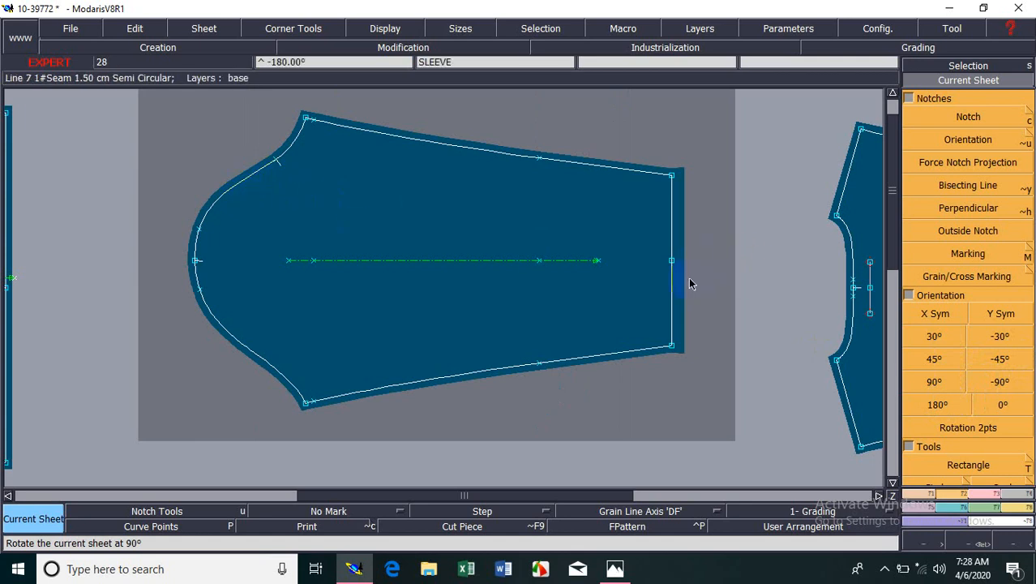
pyautogui.click(937, 406)
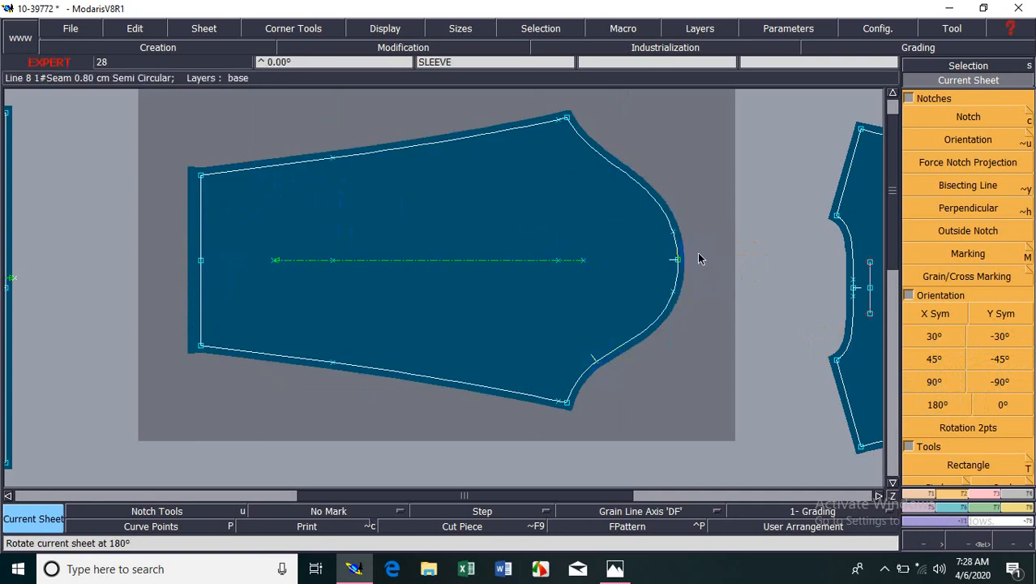
pyautogui.click(940, 407)
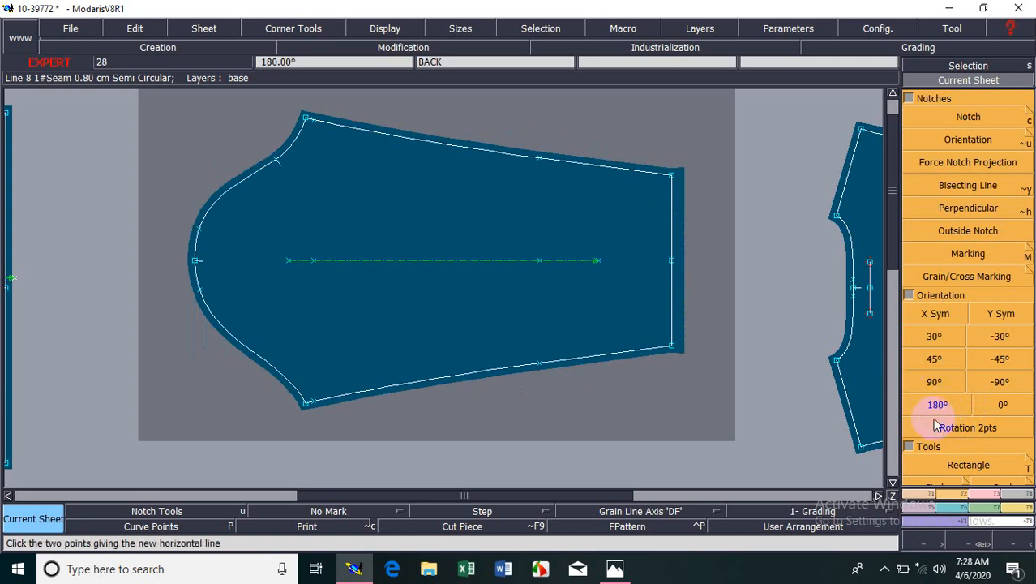
pyautogui.click(960, 383)
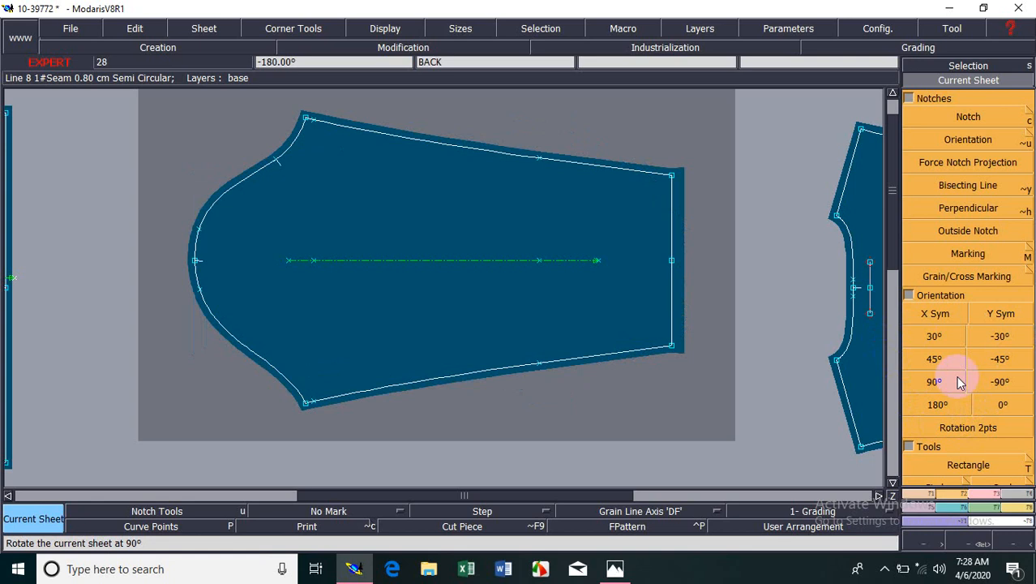
pyautogui.click(954, 427)
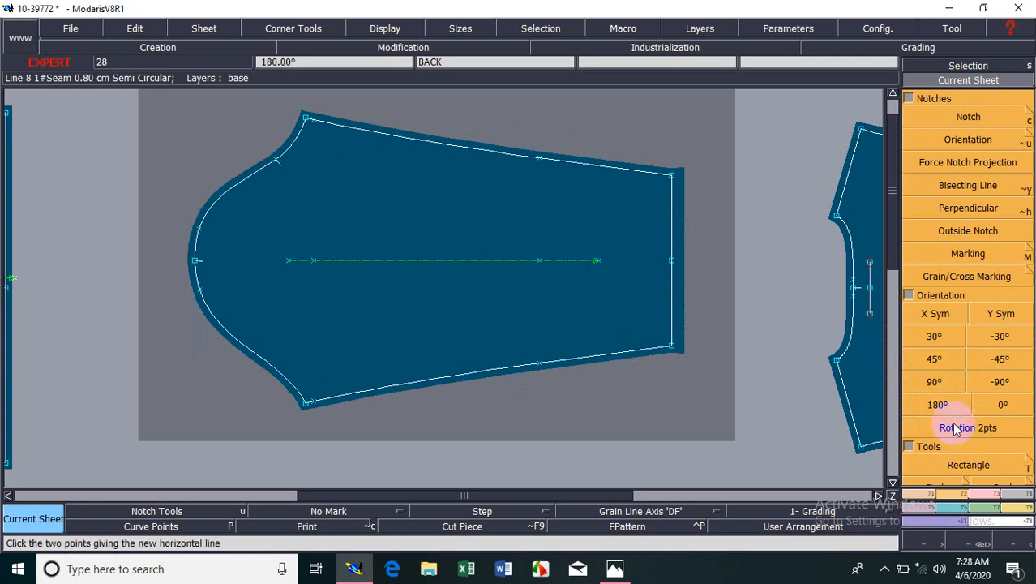
pyautogui.click(492, 326)
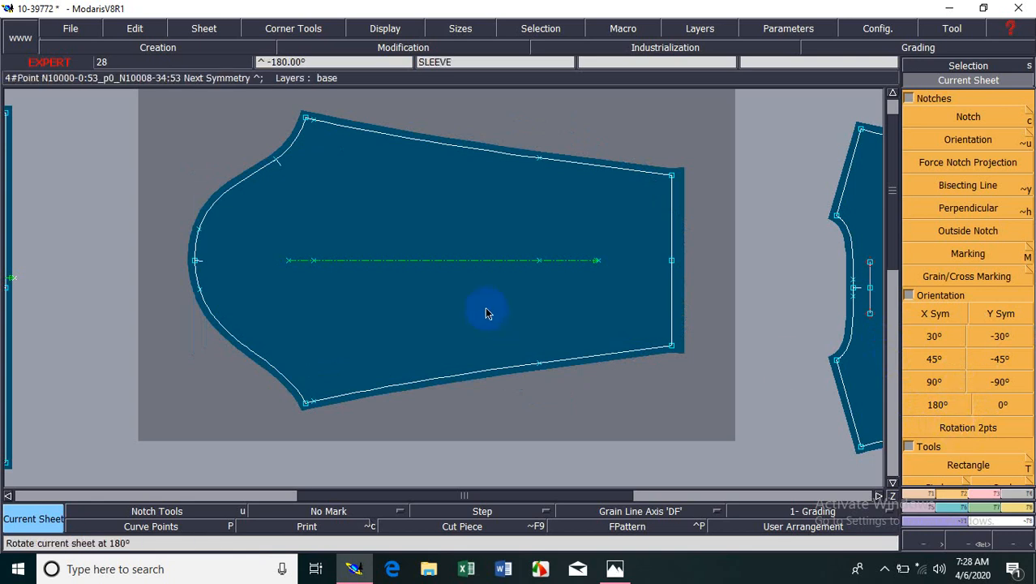
# Delete the grain line axis running lengthwise through the middle of the sleeve piece.
pyautogui.press('Home')
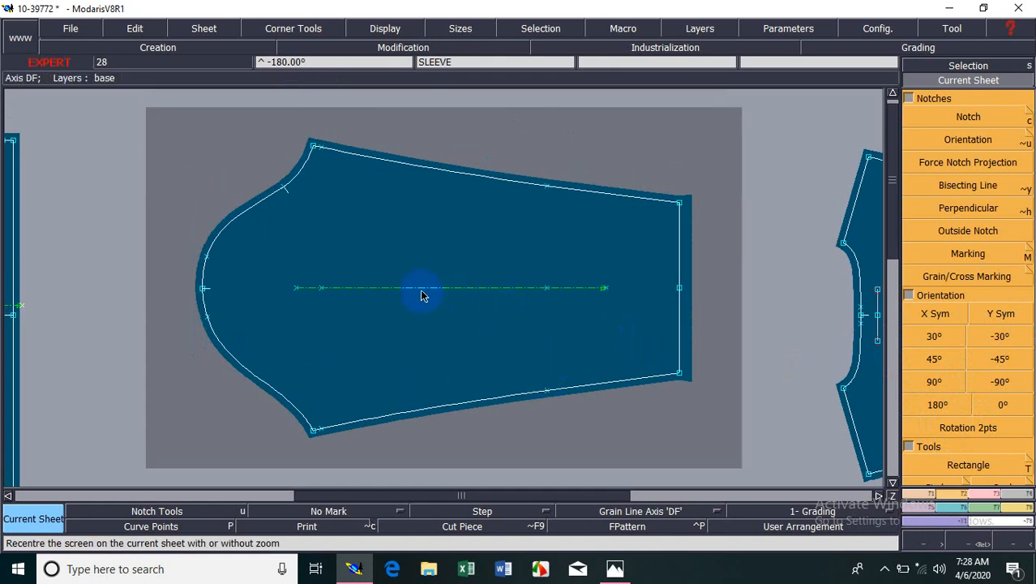
pyautogui.moveTo(281, 260); pyautogui.dragTo(641, 312)
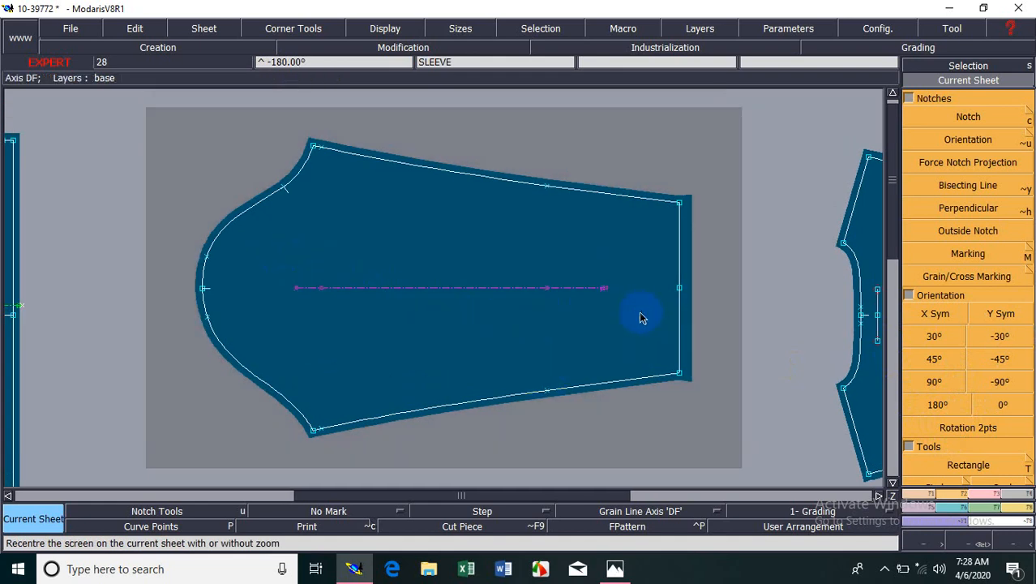
pyautogui.press('Delete')
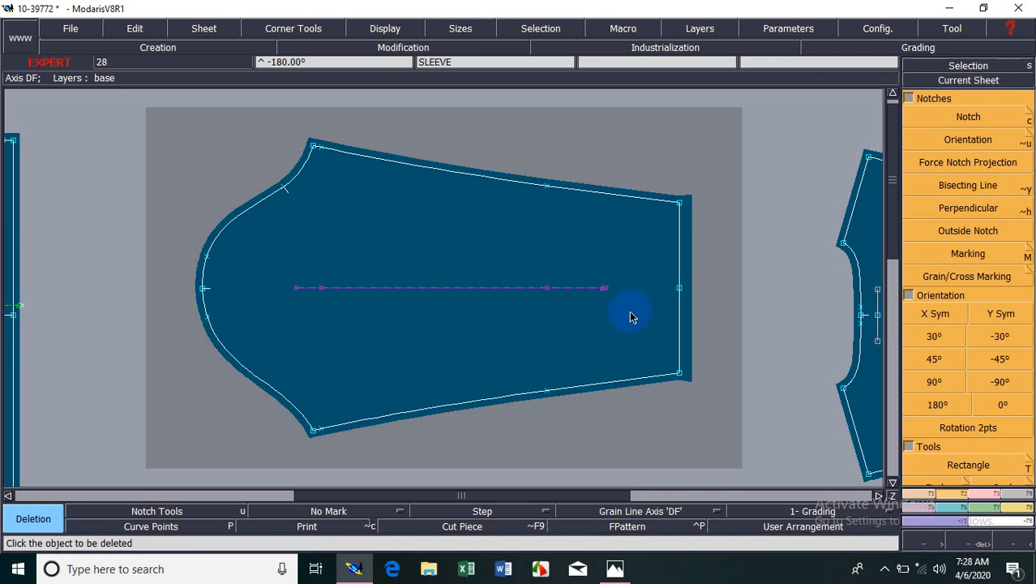
pyautogui.click(573, 289)
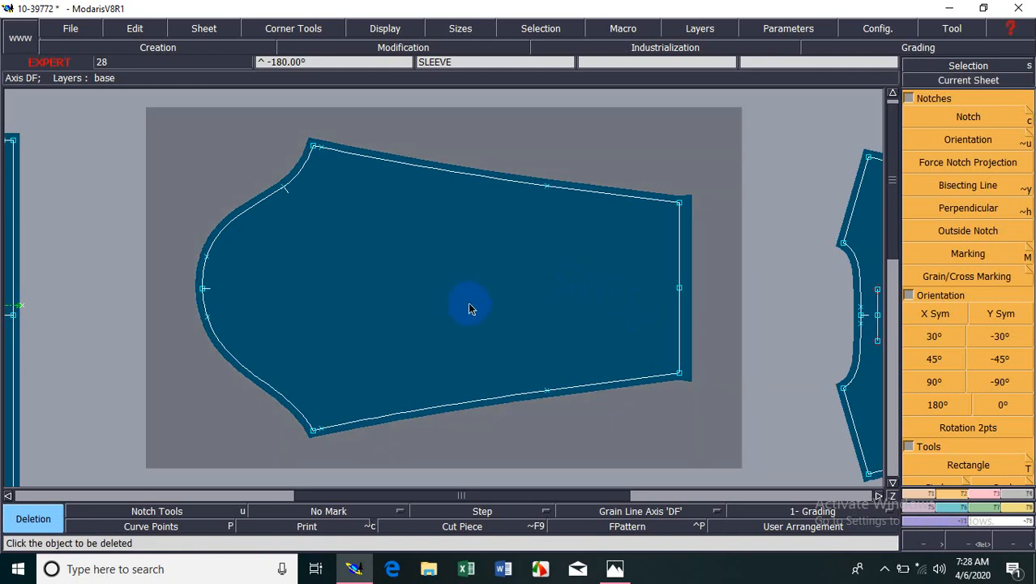
# Draw a slightly slanted Grain Line Axis 'DF' lengthwise through the middle of the sleeve, undoing the first horizontal attempt.
pyautogui.click(683, 516)
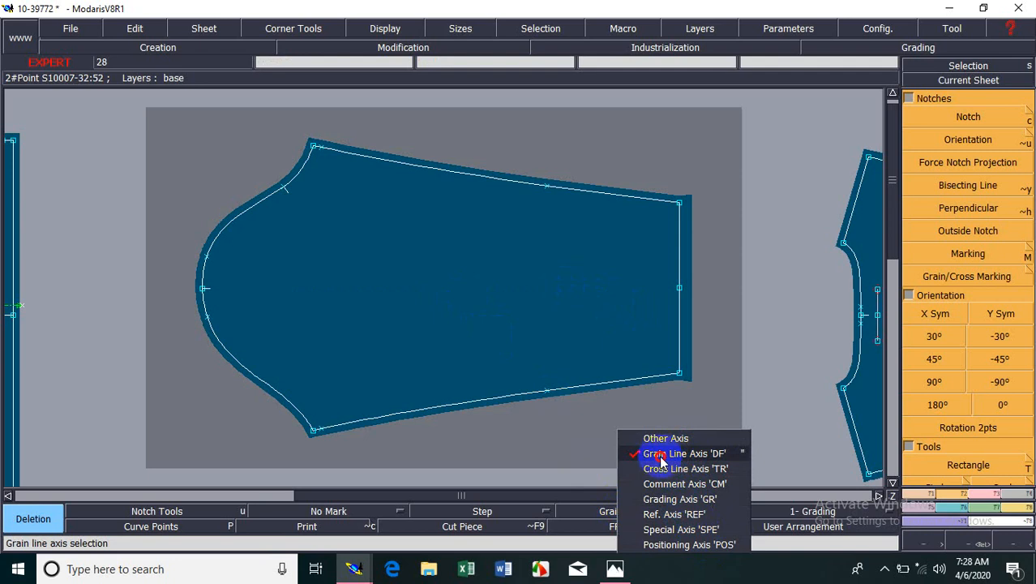
pyautogui.click(721, 455)
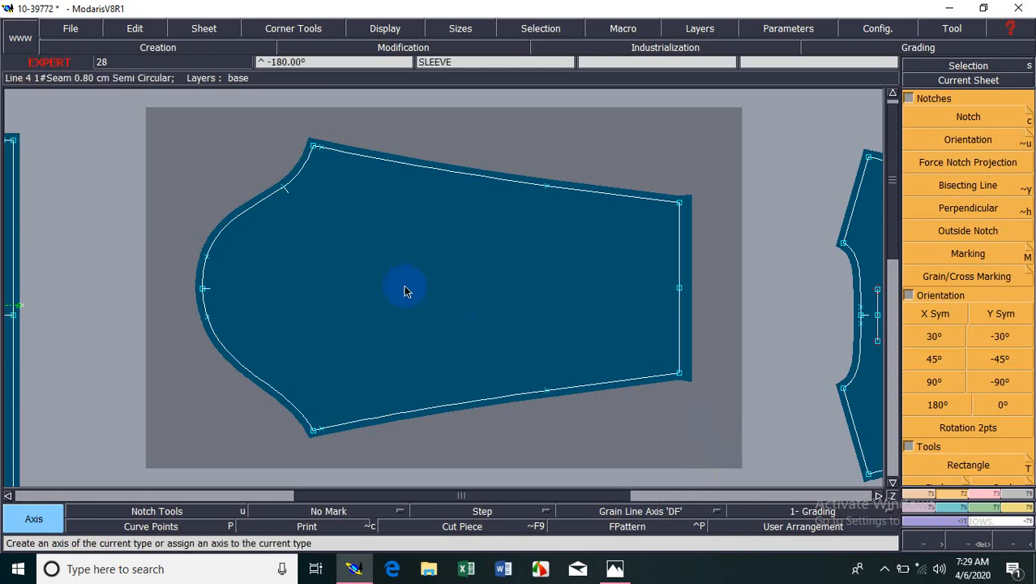
pyautogui.click(331, 282)
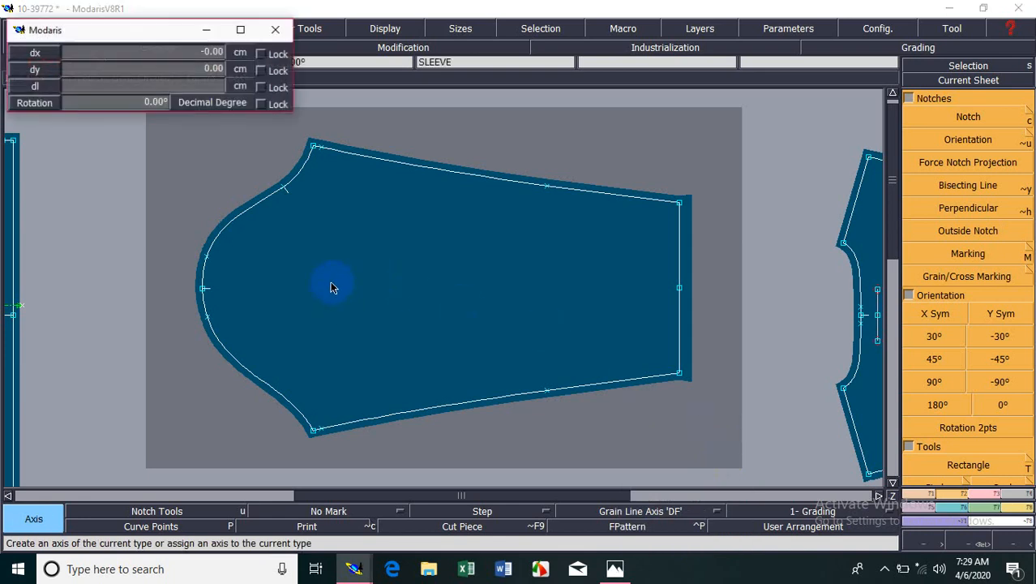
pyautogui.click(542, 284)
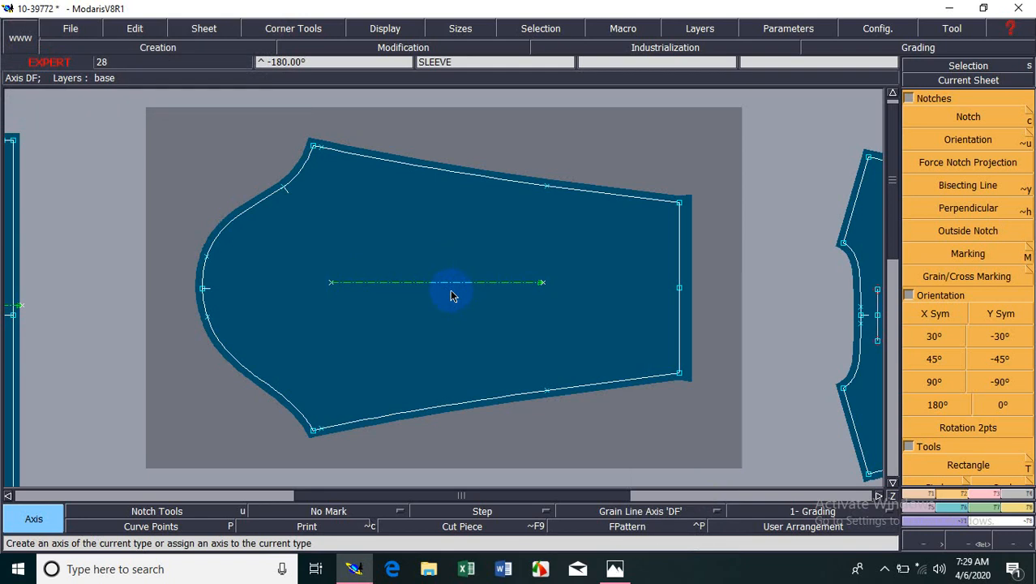
pyautogui.hotkey('ctrl', 'z')
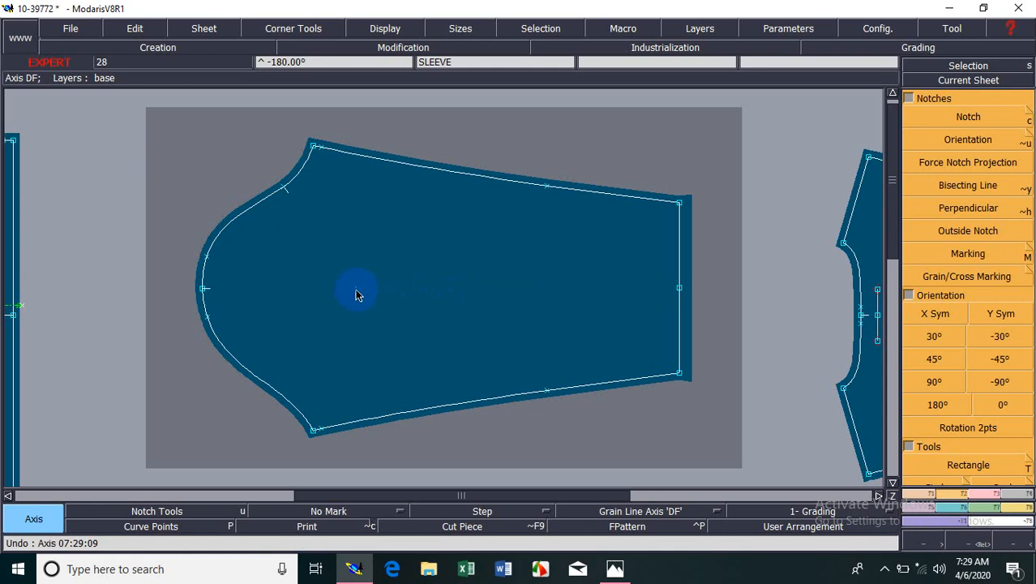
pyautogui.moveTo(307, 294); pyautogui.dragTo(575, 299)
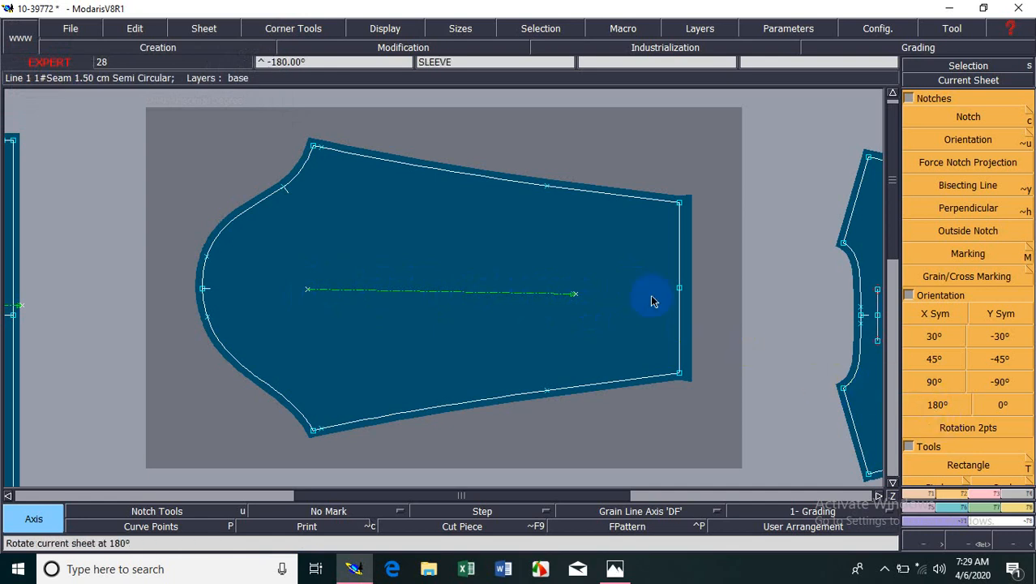
# Try a two-point rotation that levels the sleeve along the two ends of its grain line, and undo it.
pyautogui.click(911, 491)
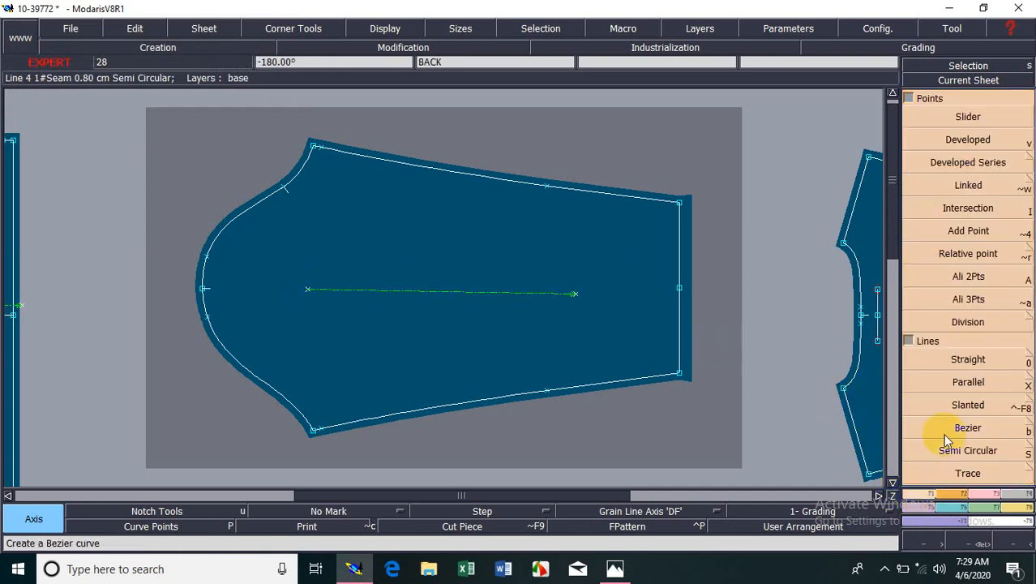
pyautogui.click(951, 502)
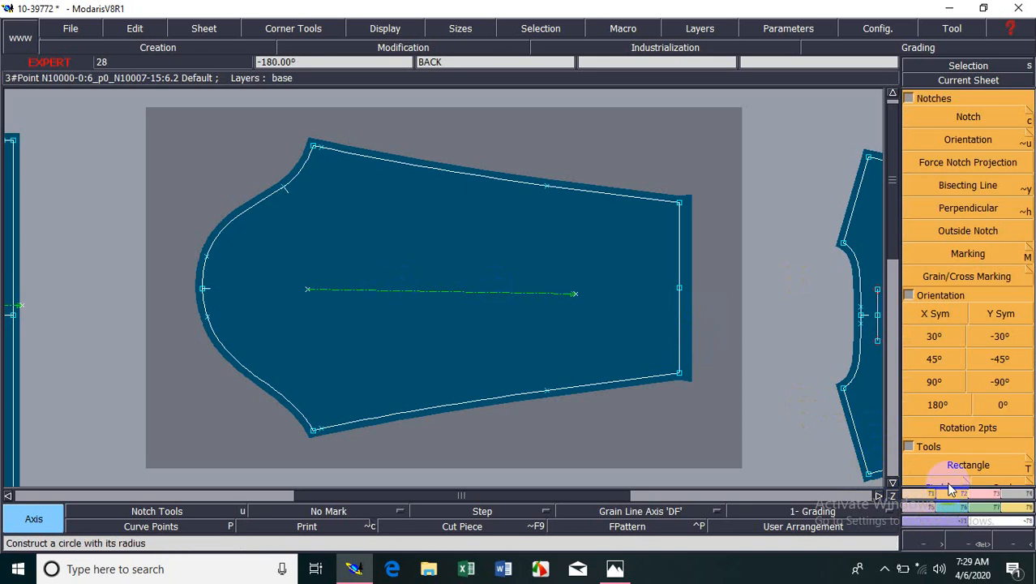
pyautogui.click(964, 428)
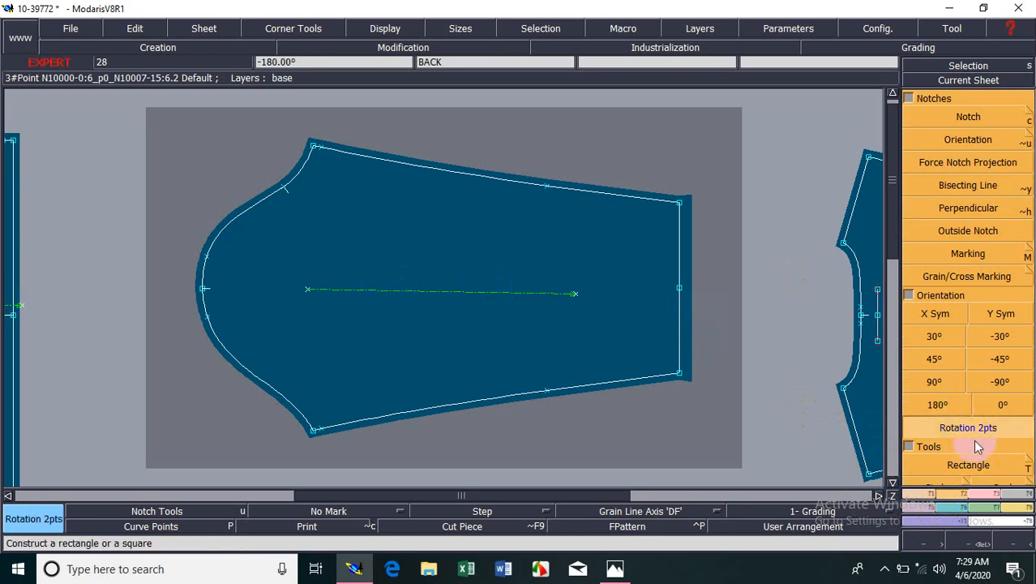
pyautogui.click(307, 291)
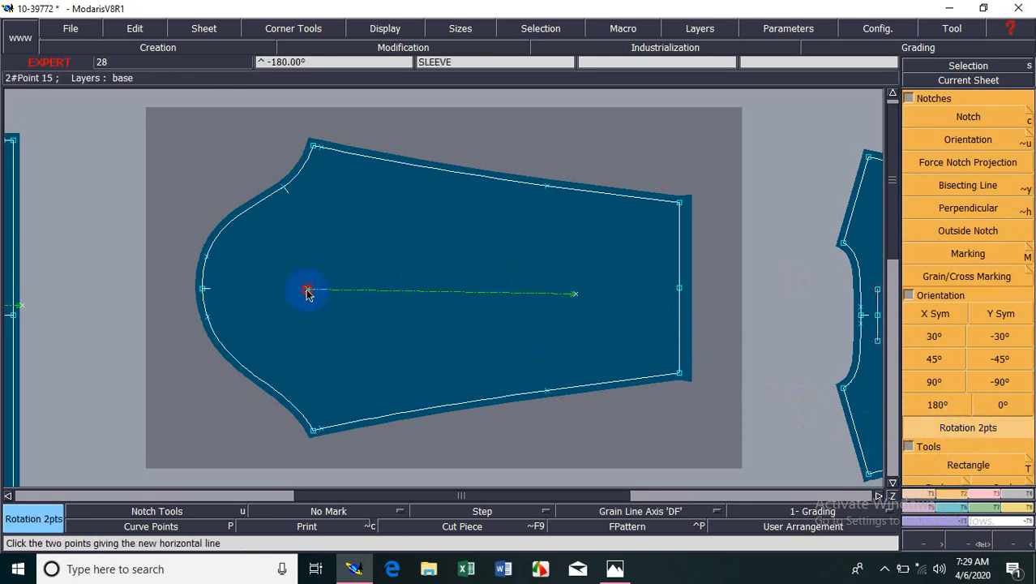
pyautogui.click(574, 295)
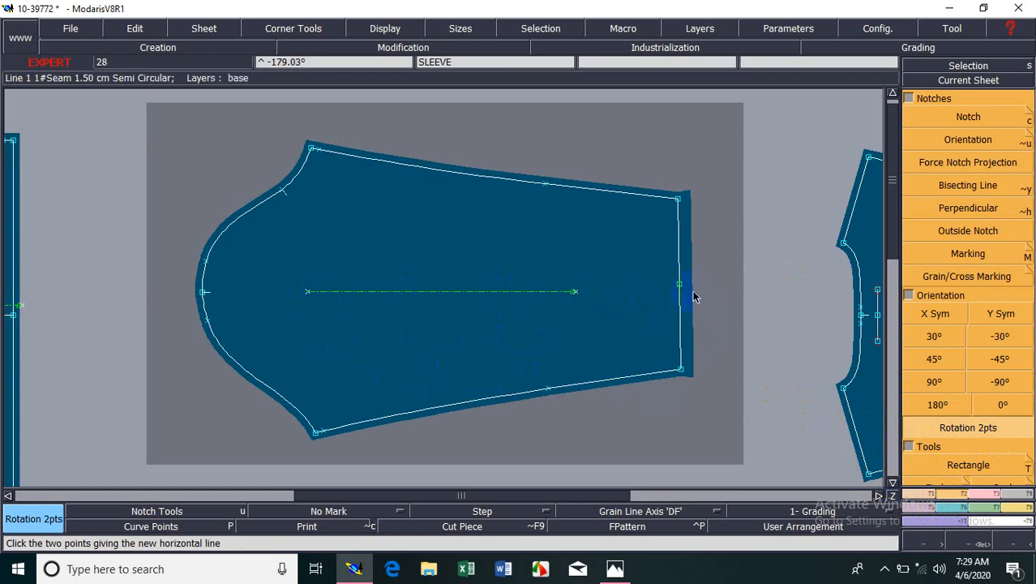
pyautogui.moveTo(649, 139); pyautogui.dragTo(706, 390)
pyautogui.click(704, 216)
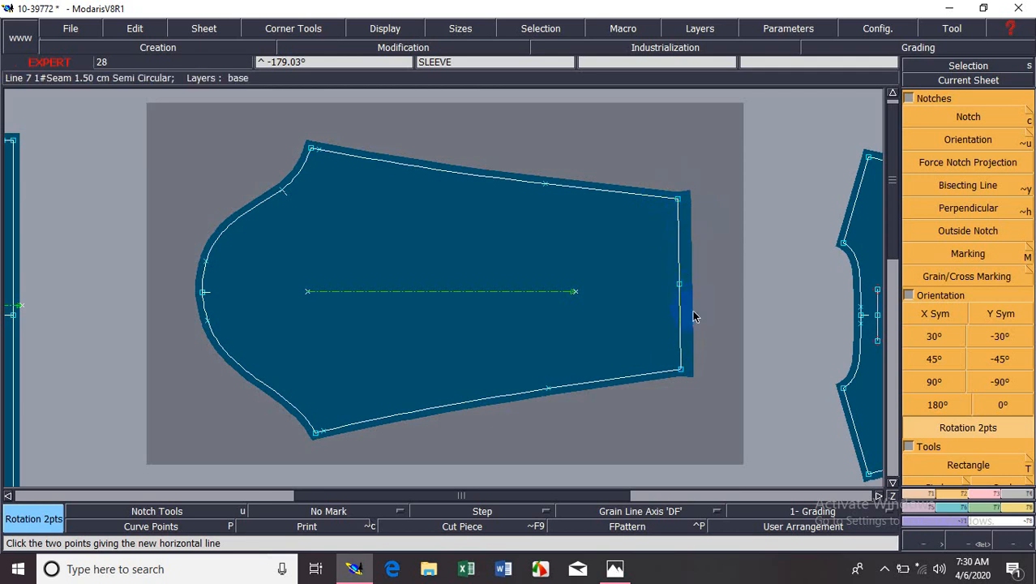
pyautogui.hotkey('ctrl', 'z')
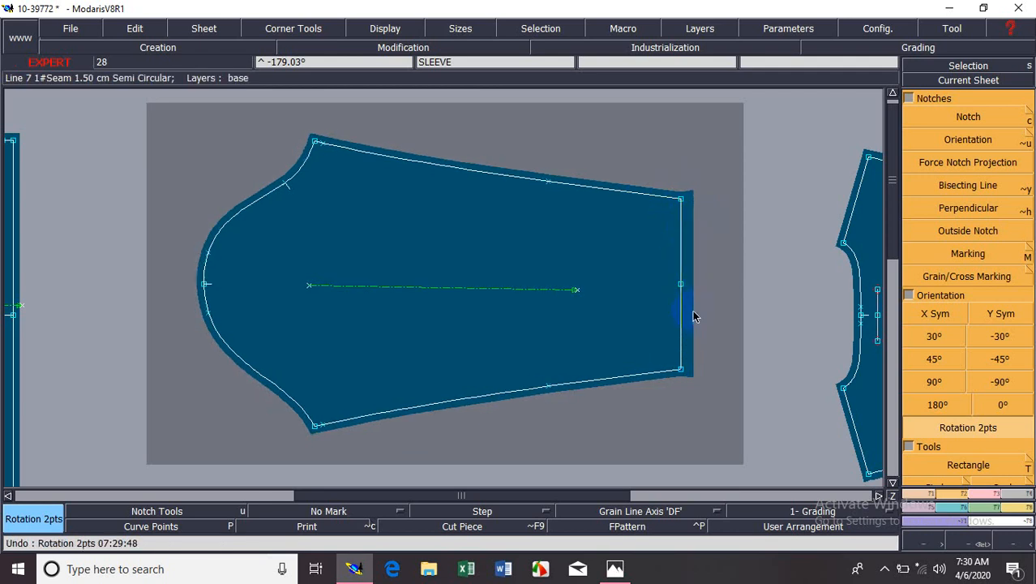
# Align the hem-side end of the sleeve's grain line horizontally with its cap-side end using Ali 2Pts.
pyautogui.click(578, 308)
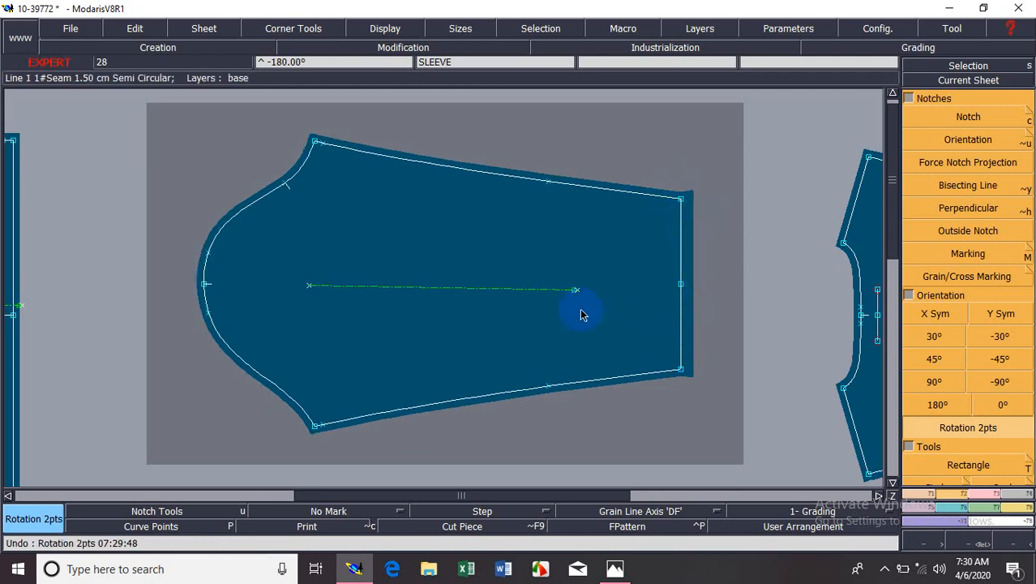
pyautogui.click(925, 496)
pyautogui.click(937, 275)
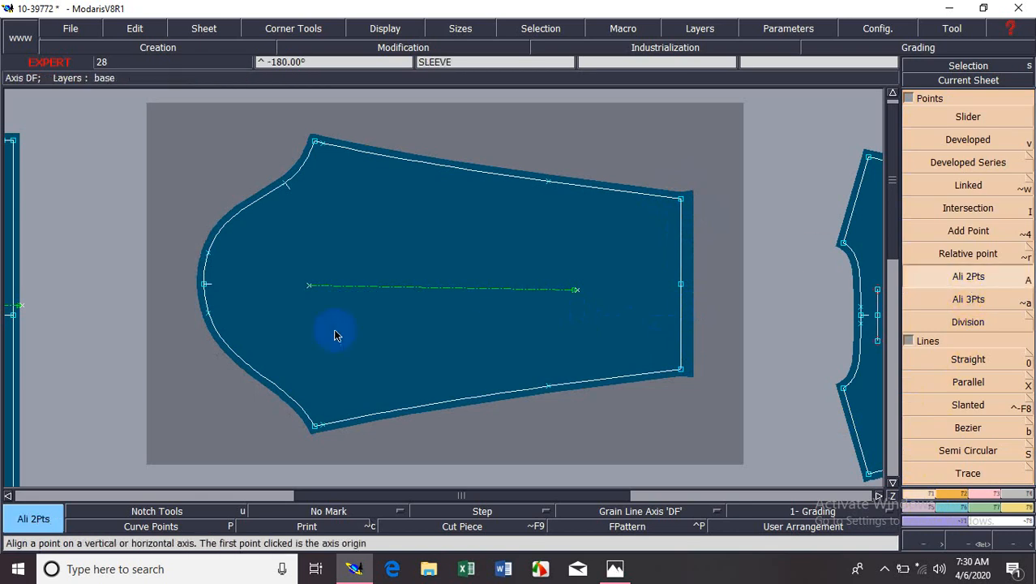
pyautogui.click(309, 289)
pyautogui.click(585, 293)
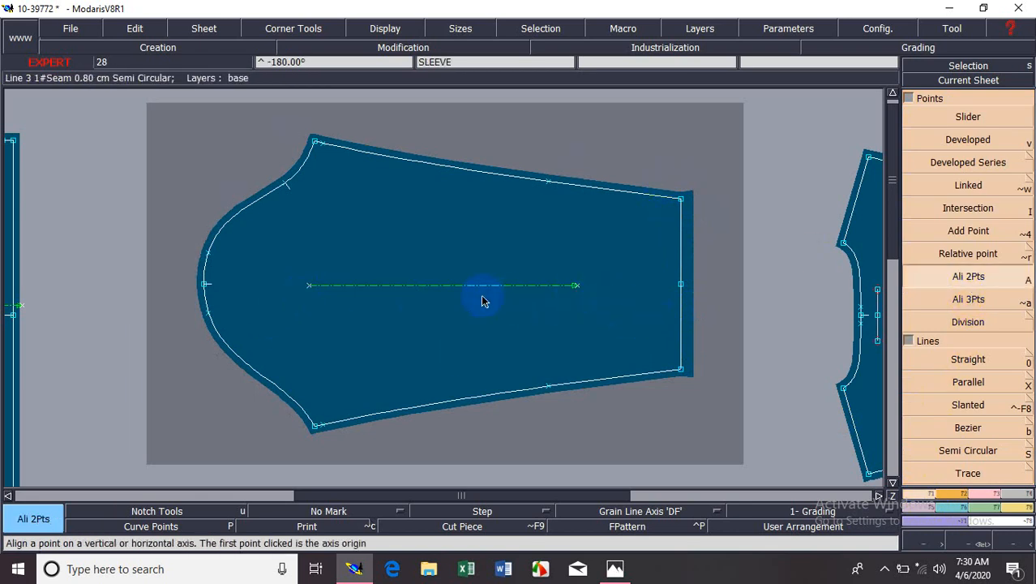
# Reshape the sleeve's straight hem line by moving its middle point slightly inward.
pyautogui.click(961, 494)
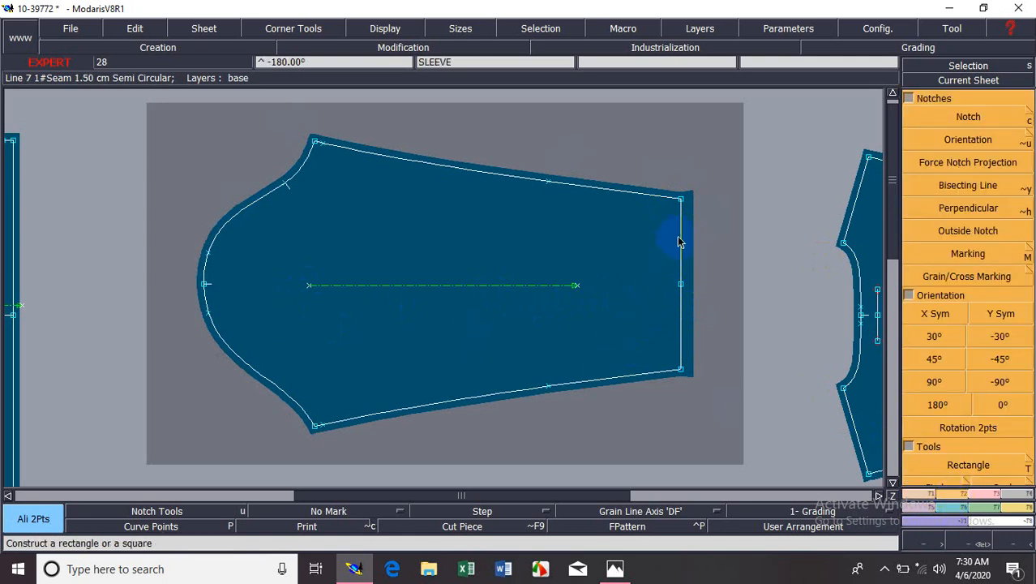
pyautogui.press('l')
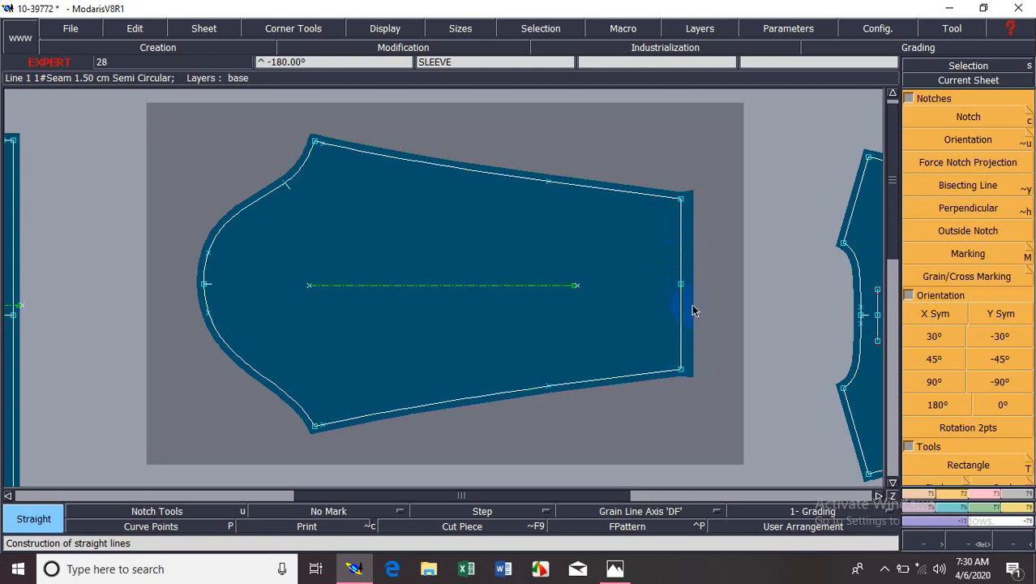
pyautogui.click(965, 494)
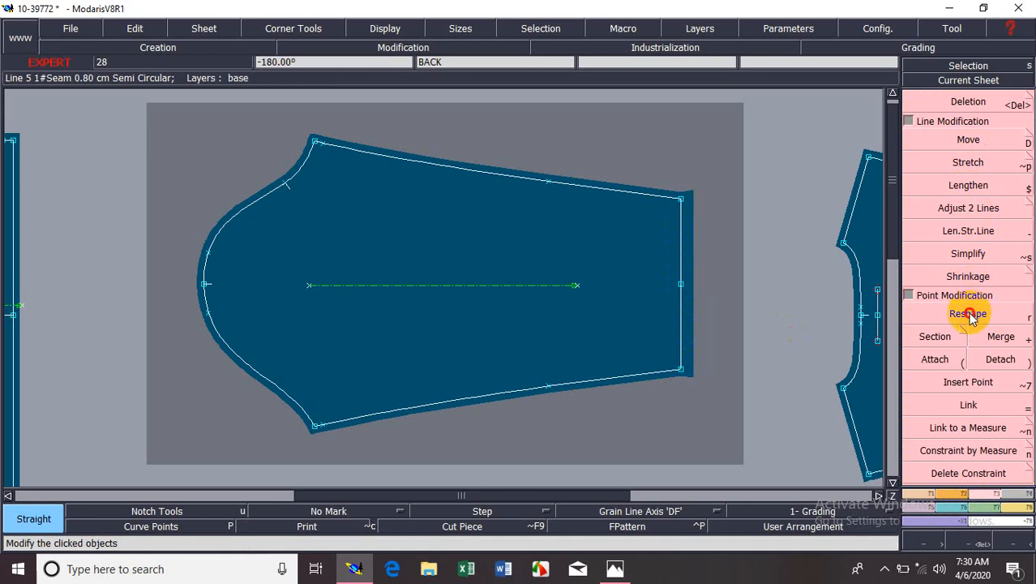
pyautogui.click(973, 313)
pyautogui.click(681, 284)
pyautogui.click(678, 285)
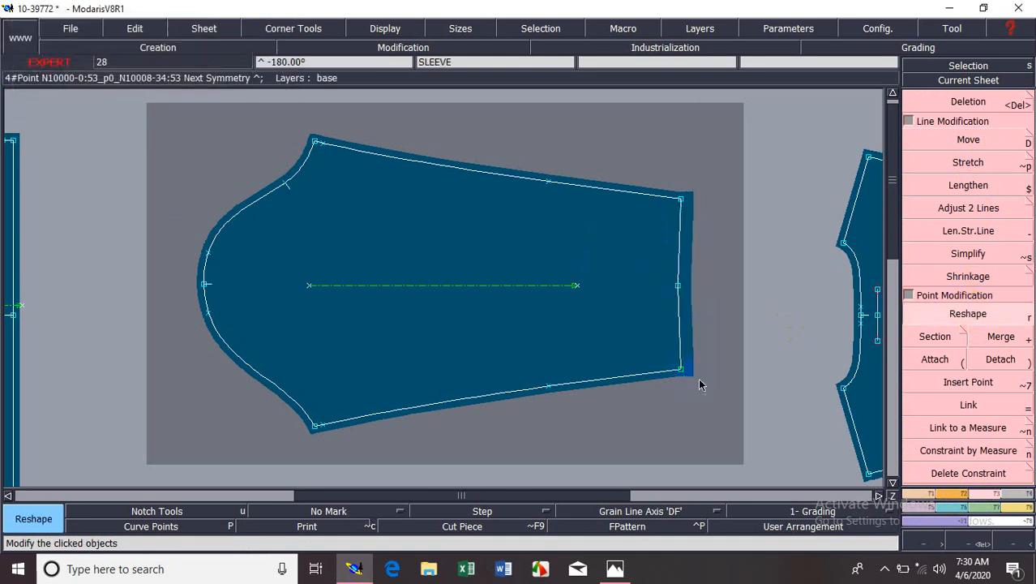
# Merge the sleeve's two hem lines at their common middle point.
pyautogui.click(960, 497)
pyautogui.click(967, 430)
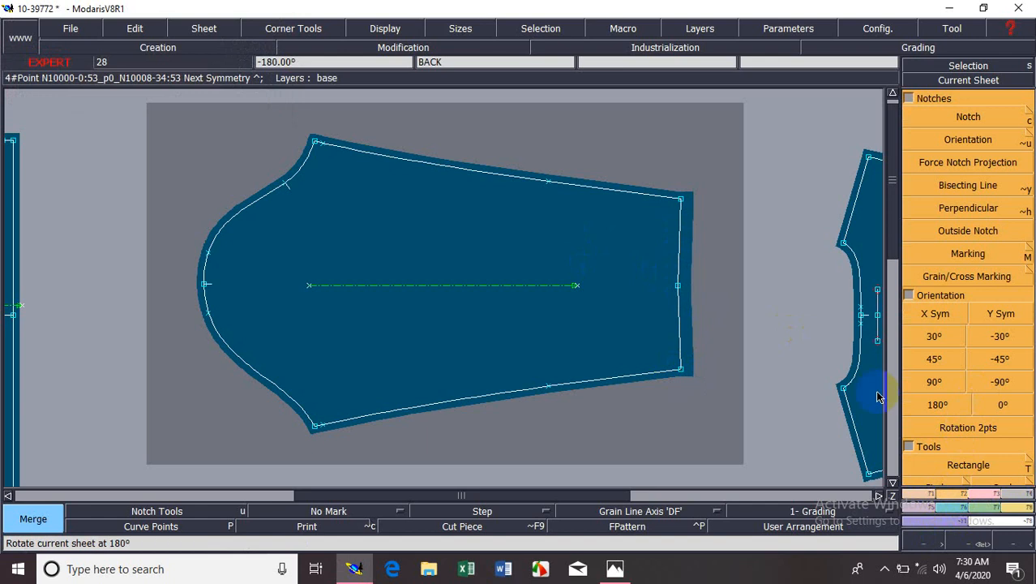
pyautogui.click(679, 286)
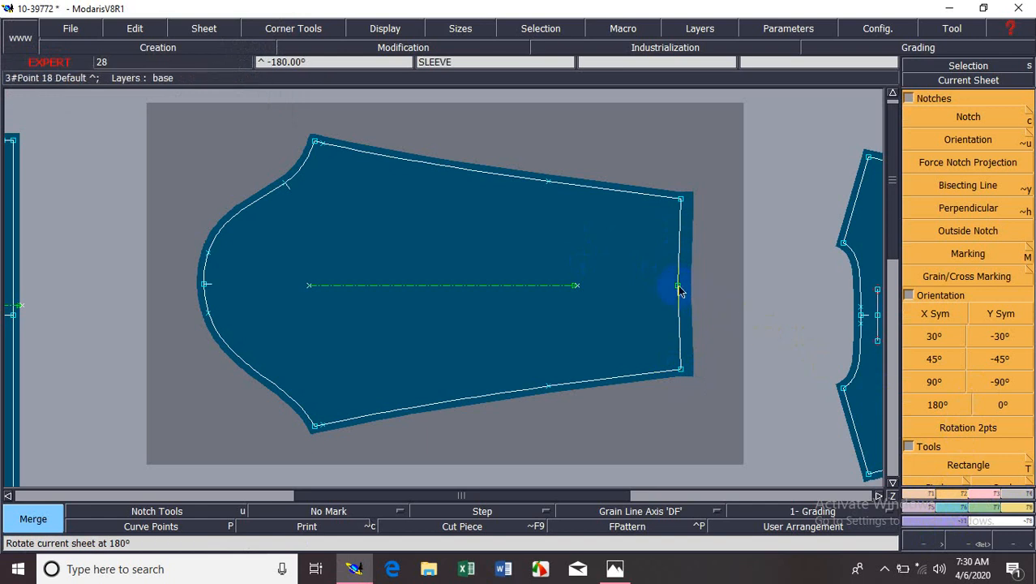
pyautogui.click(679, 290)
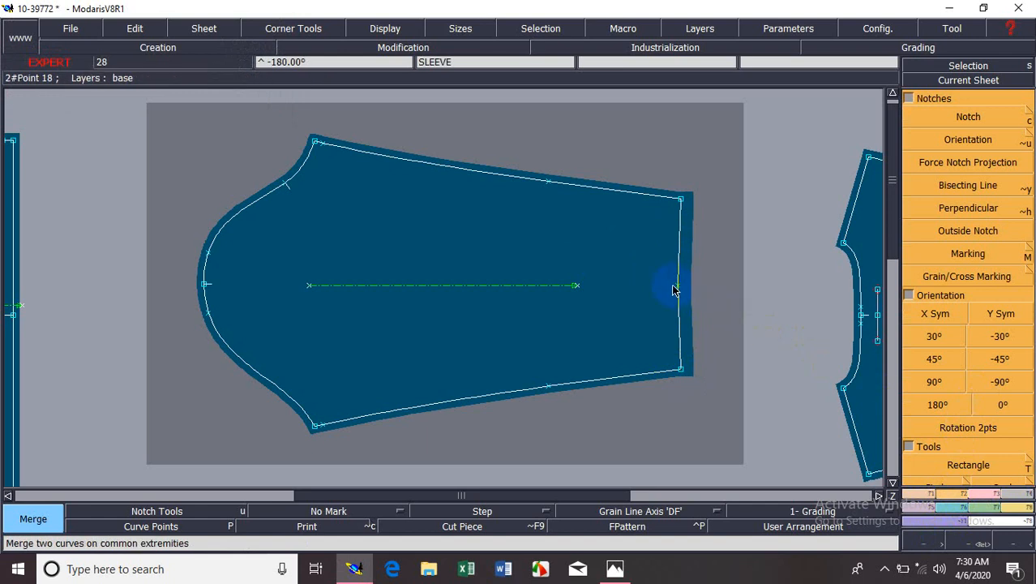
pyautogui.press('Delete')
# Rotate the sleeve by two points so one half of the hem lies horizontal, and examine the hem up close.
pyautogui.click(968, 427)
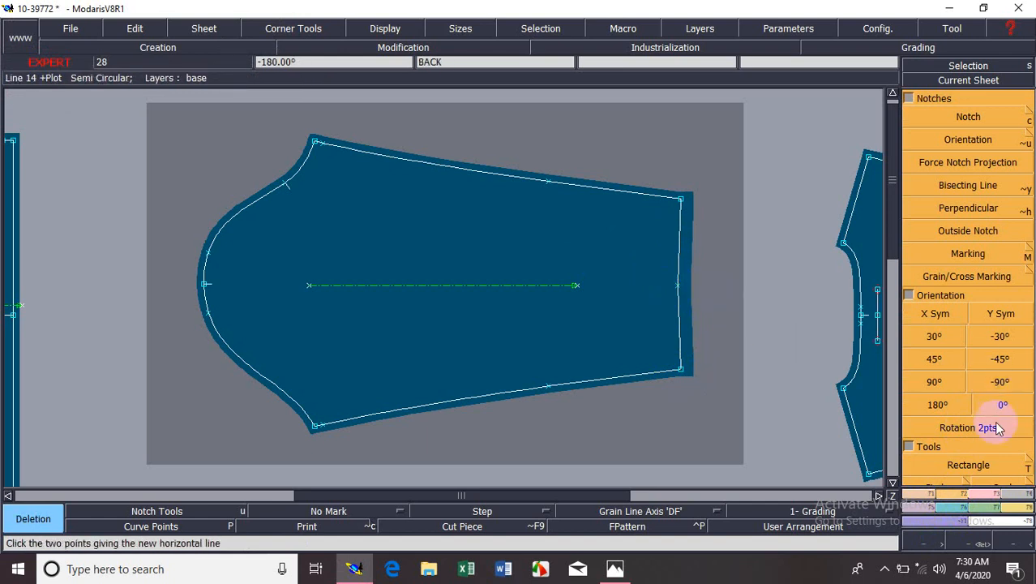
pyautogui.click(657, 303)
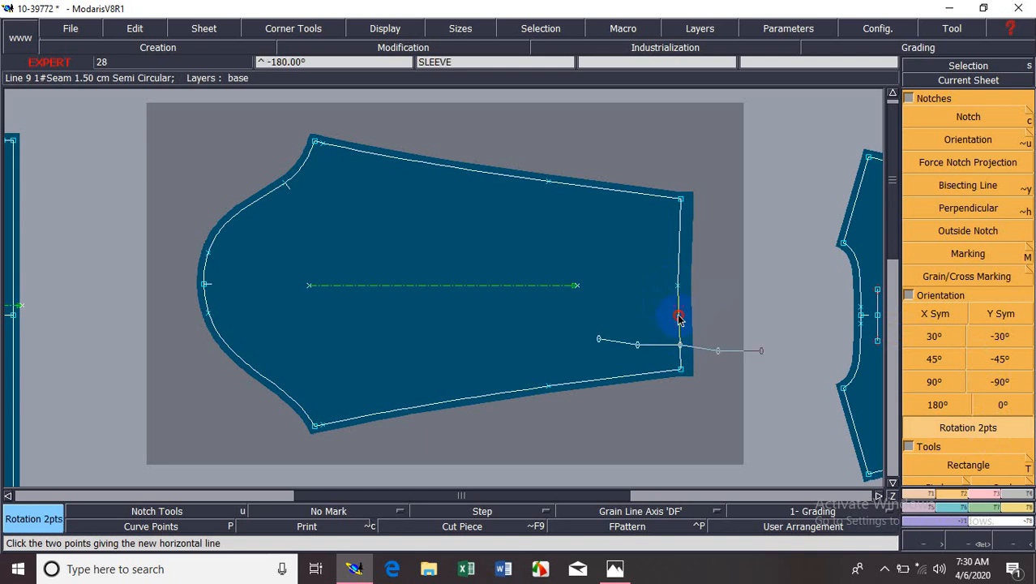
pyautogui.click(717, 332)
pyautogui.press('Home')
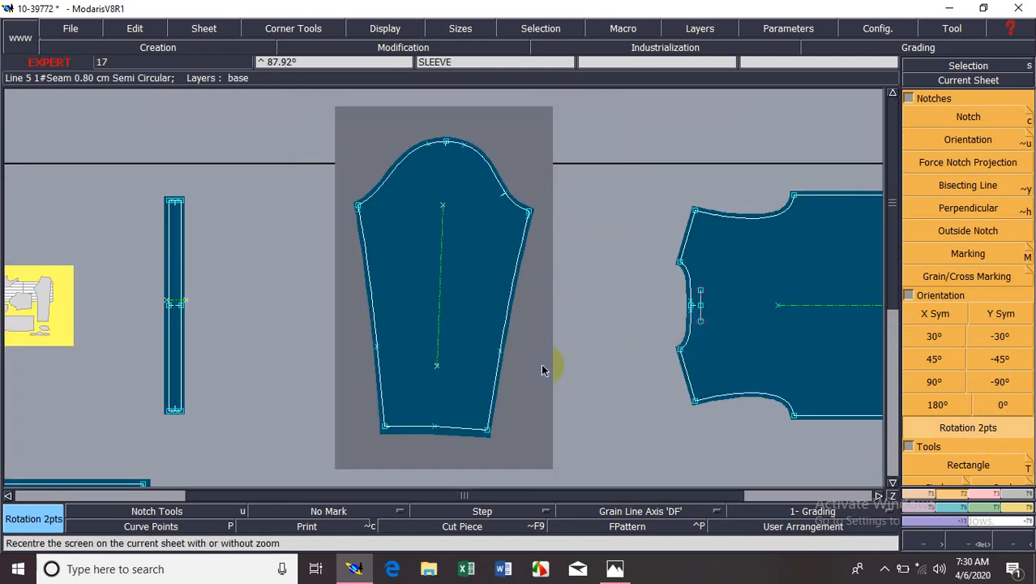
pyautogui.press('Return')
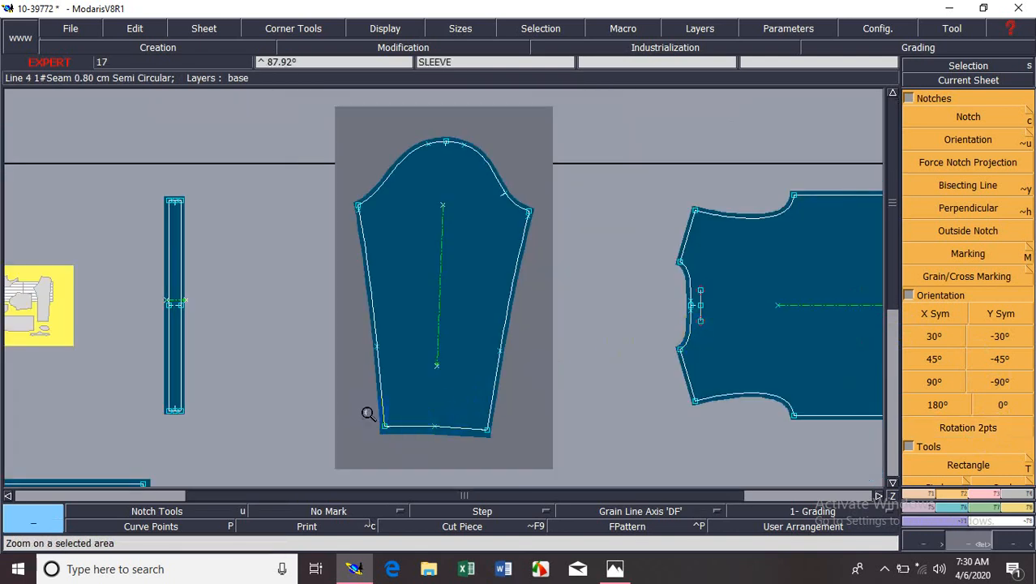
pyautogui.moveTo(355, 406); pyautogui.dragTo(519, 453)
pyautogui.click(510, 279)
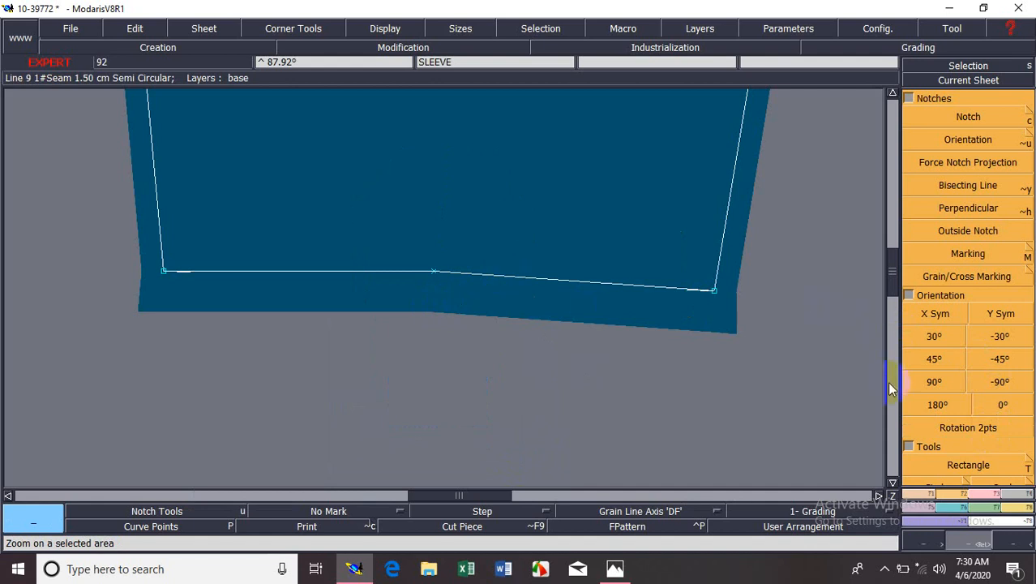
# Rotate the sleeve by 90° so that it lies lengthwise again.
pyautogui.press('Home')
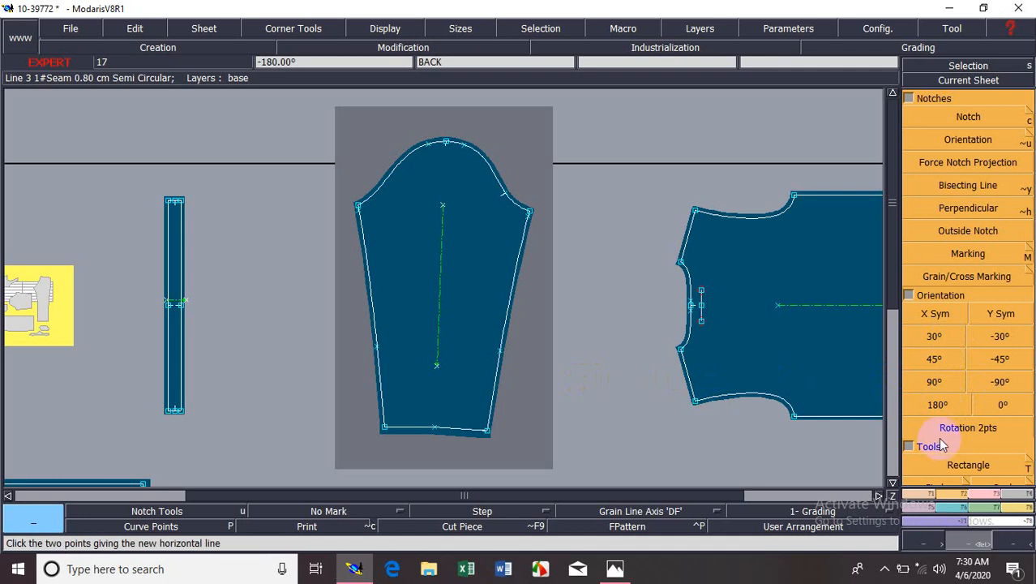
pyautogui.click(937, 386)
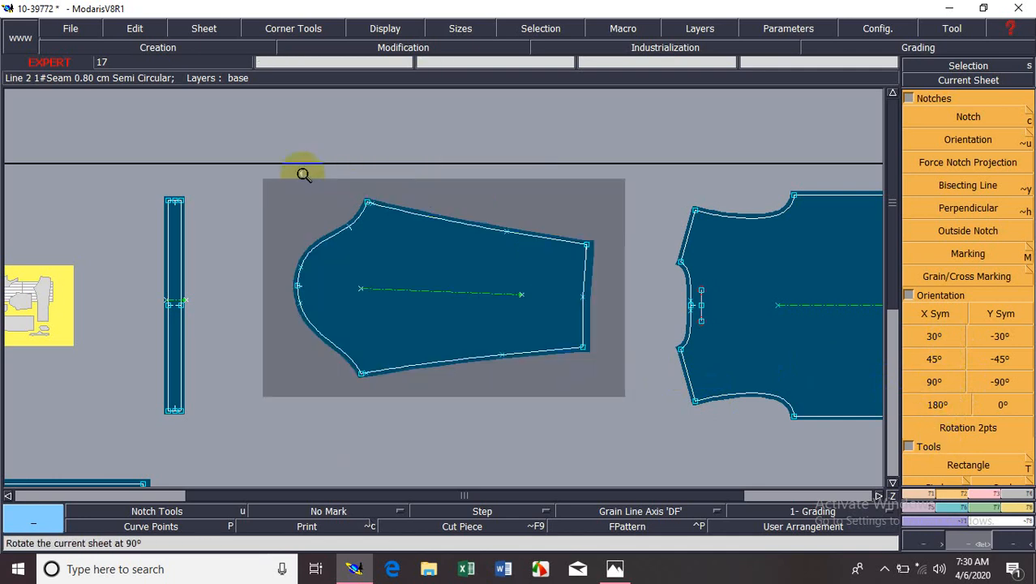
pyautogui.moveTo(304, 175); pyautogui.dragTo(604, 386)
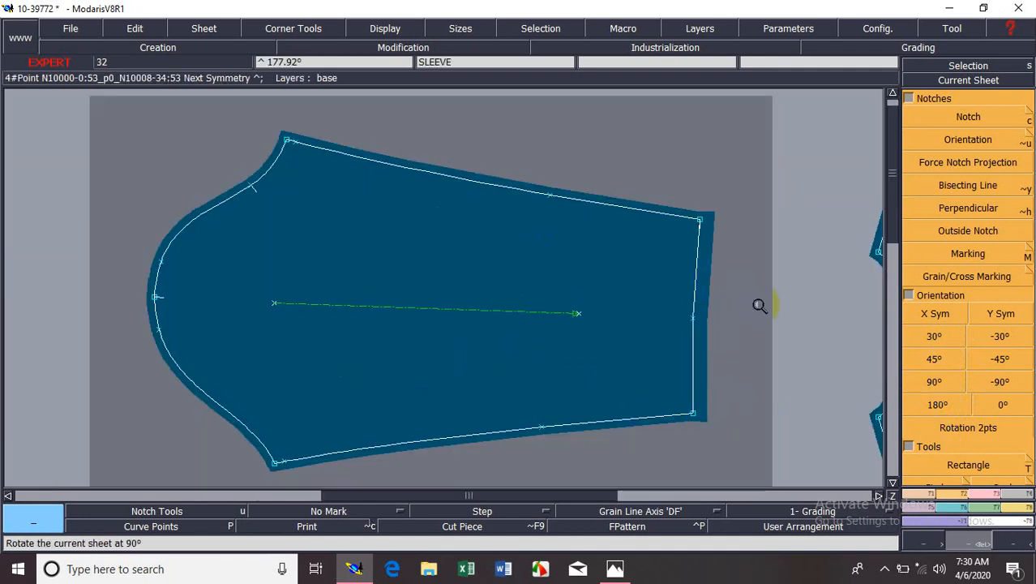
# Undo the sleeve's 90° and two-point rotations together with the merge and reshape of its hem line.
pyautogui.hotkey('ctrl', 'z')
pyautogui.hotkey('ctrl', 'z')
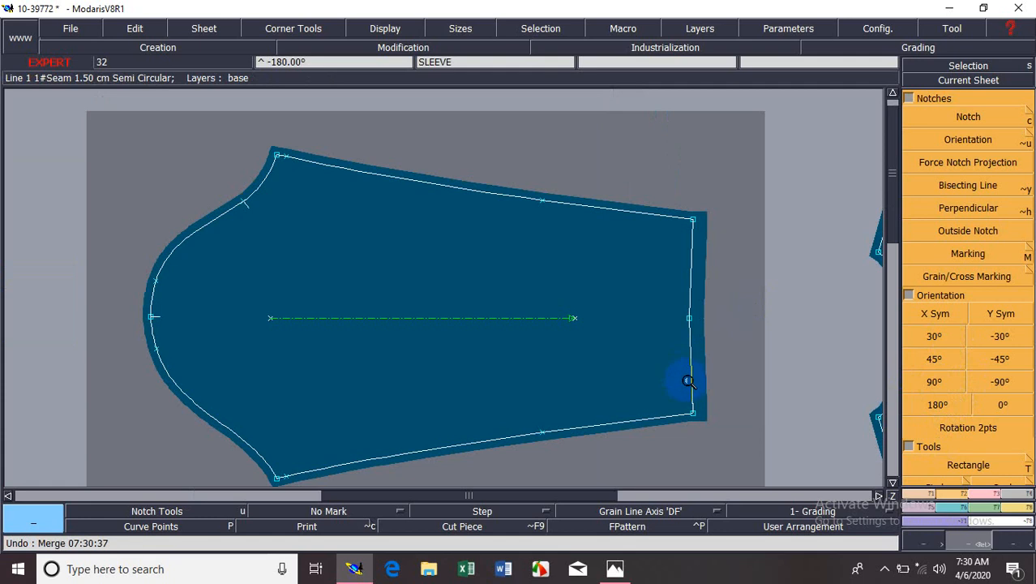
pyautogui.hotkey('ctrl', 'z')
pyautogui.click(961, 428)
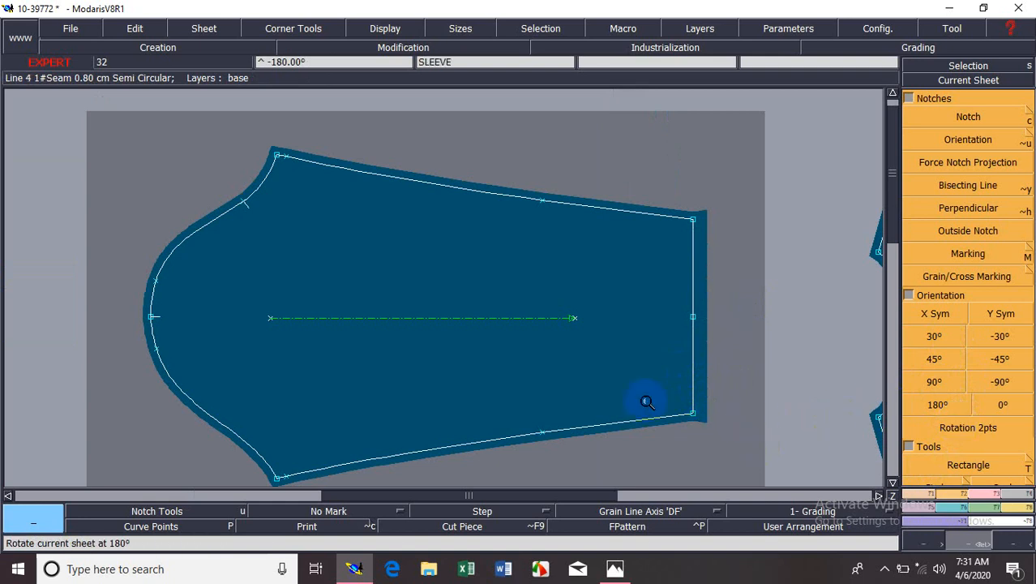
# Collapse the Notches tool group and create a new blank sheet among the shirt pieces.
pyautogui.press('8')
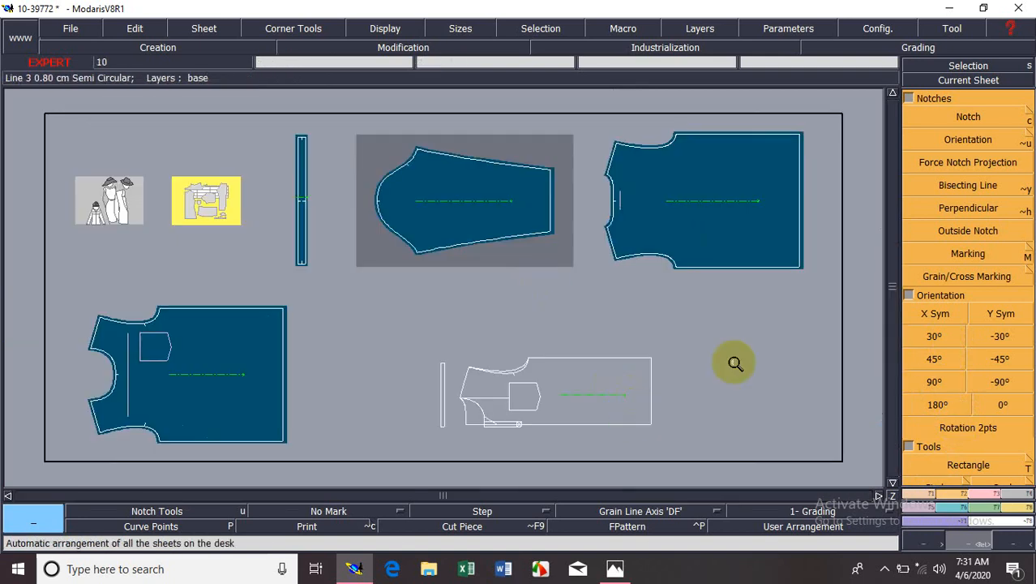
pyautogui.click(910, 98)
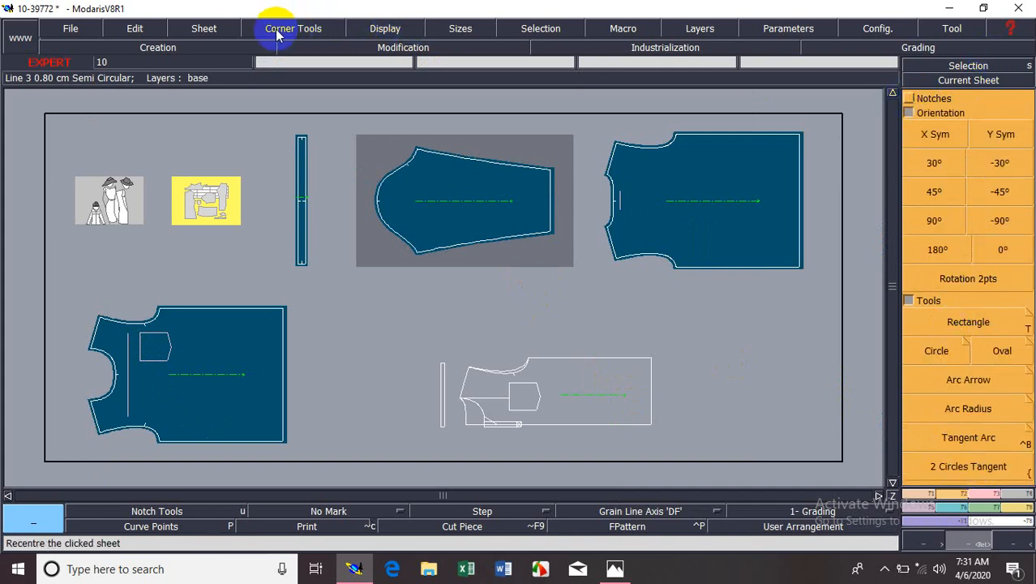
pyautogui.click(215, 30)
pyautogui.click(216, 43)
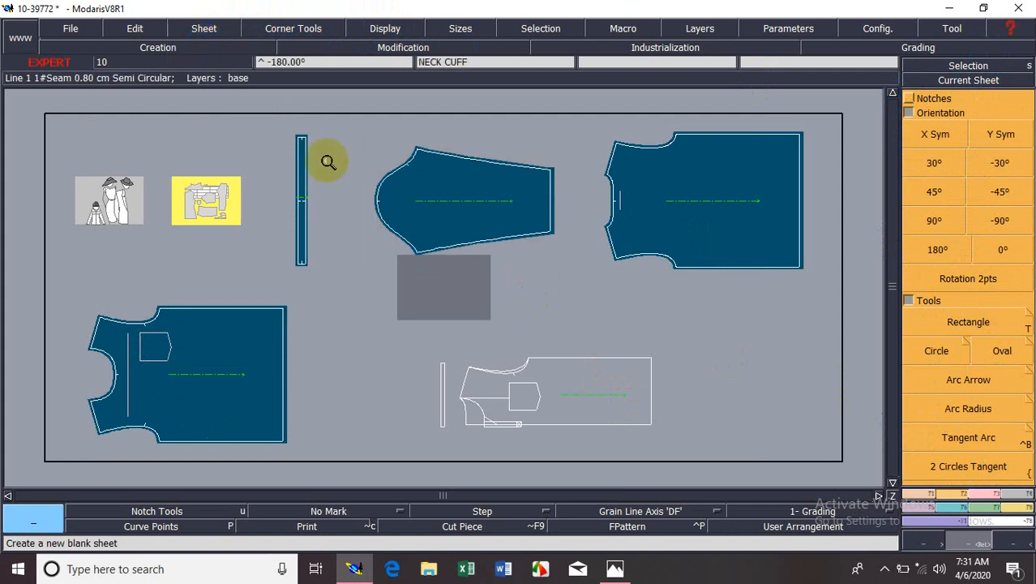
# Make the new blank sheet below the sleeve the current sheet, centred in the view.
pyautogui.click(779, 166)
pyautogui.click(968, 80)
pyautogui.click(679, 239)
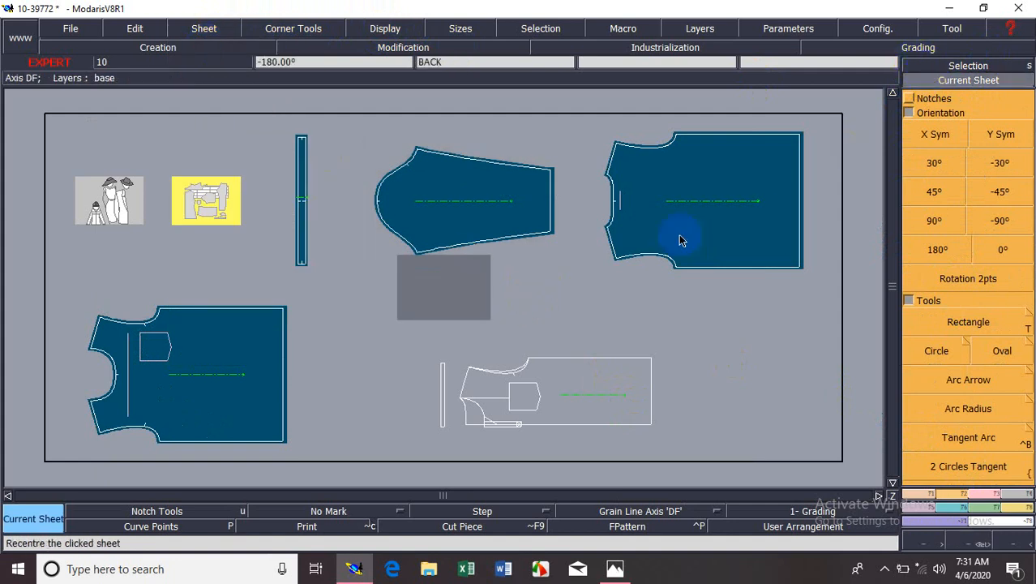
pyautogui.click(446, 278)
# Start a rectangle with its first corner near the upper left of the blank sheet.
pyautogui.click(975, 357)
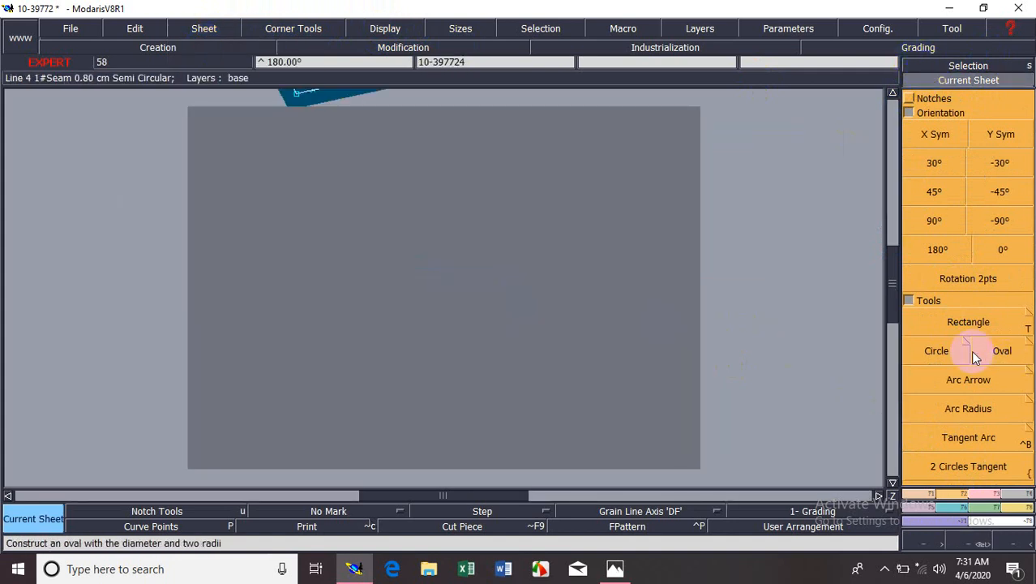
pyautogui.click(968, 323)
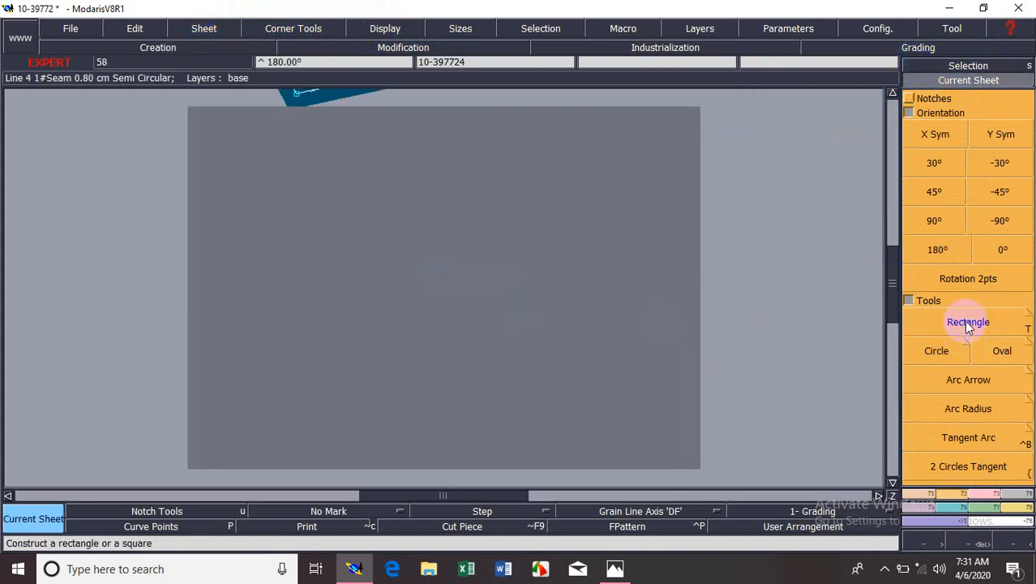
pyautogui.click(260, 151)
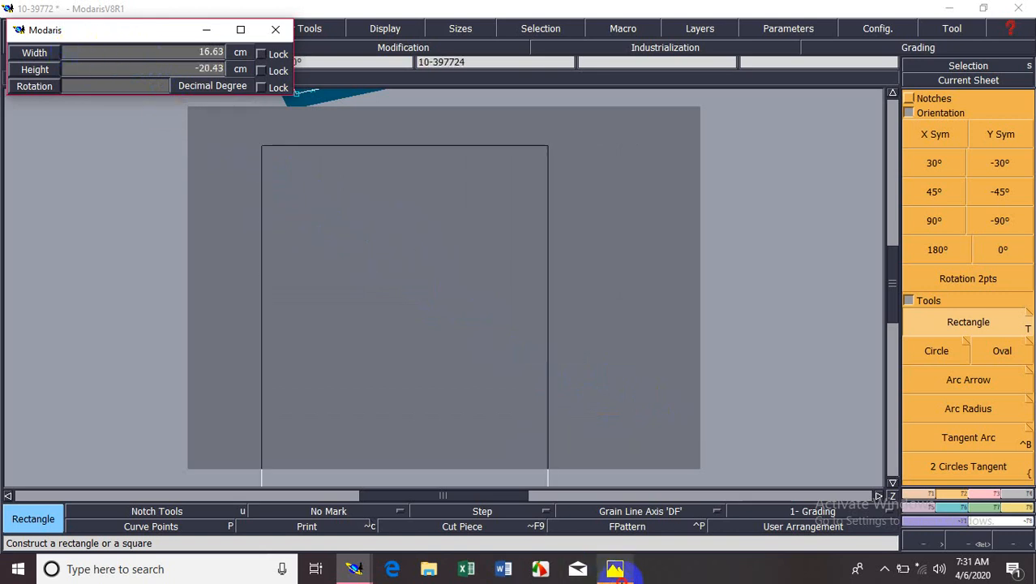
# Switch to Photos to look at the keyboard picture and return to the rectangle in Modaris.
pyautogui.click(615, 568)
pyautogui.click(916, 39)
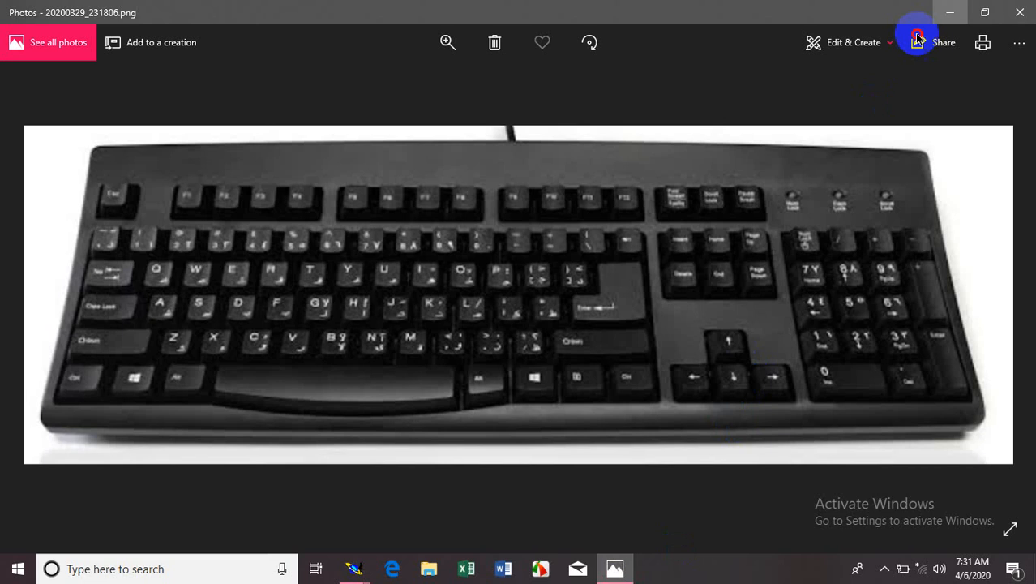
pyautogui.click(949, 13)
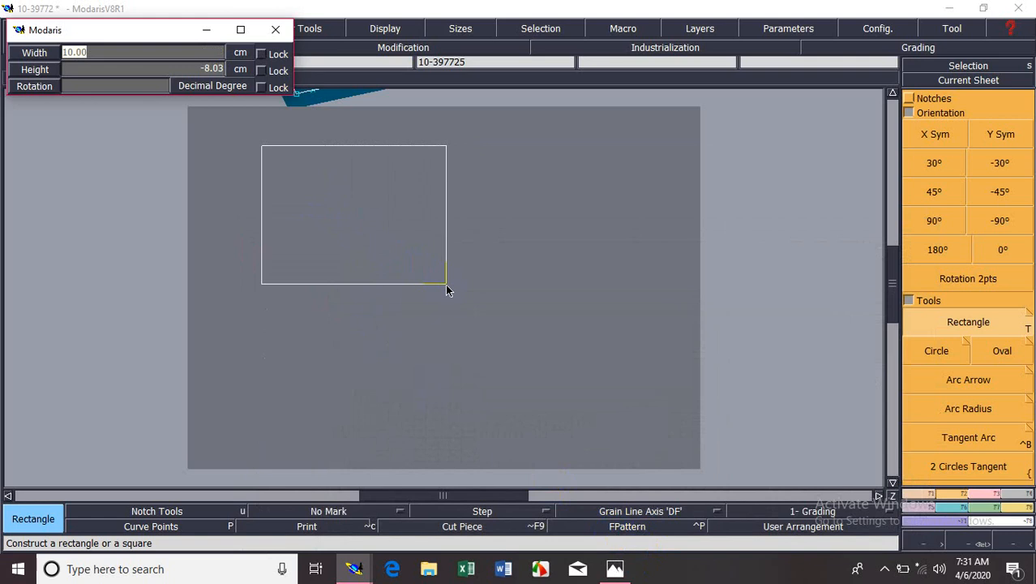
# Complete the rectangle as a square with a width of 25 cm and a height of 25 cm.
pyautogui.write('25')
pyautogui.press('Return')
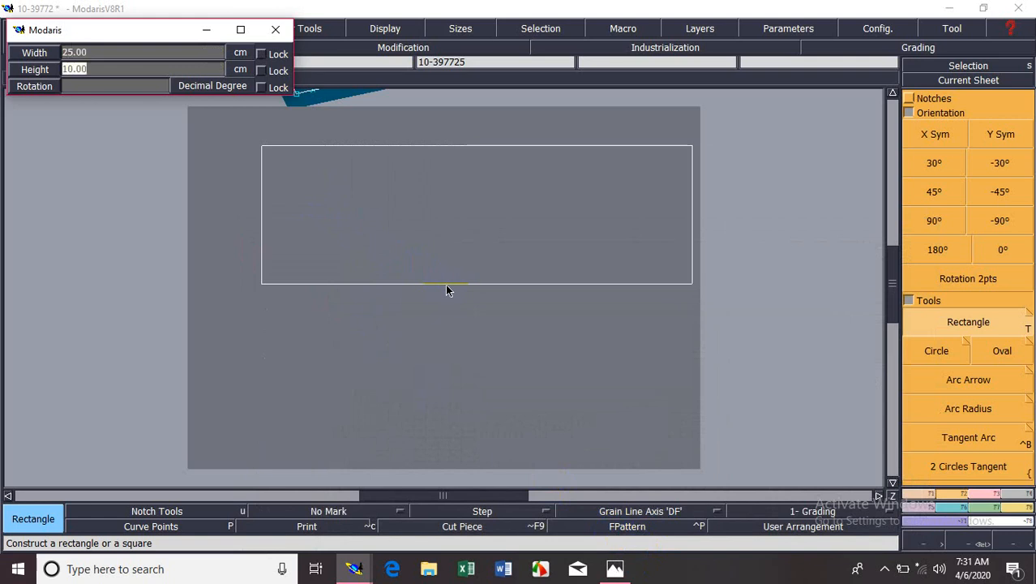
pyautogui.write('25')
pyautogui.press('Return')
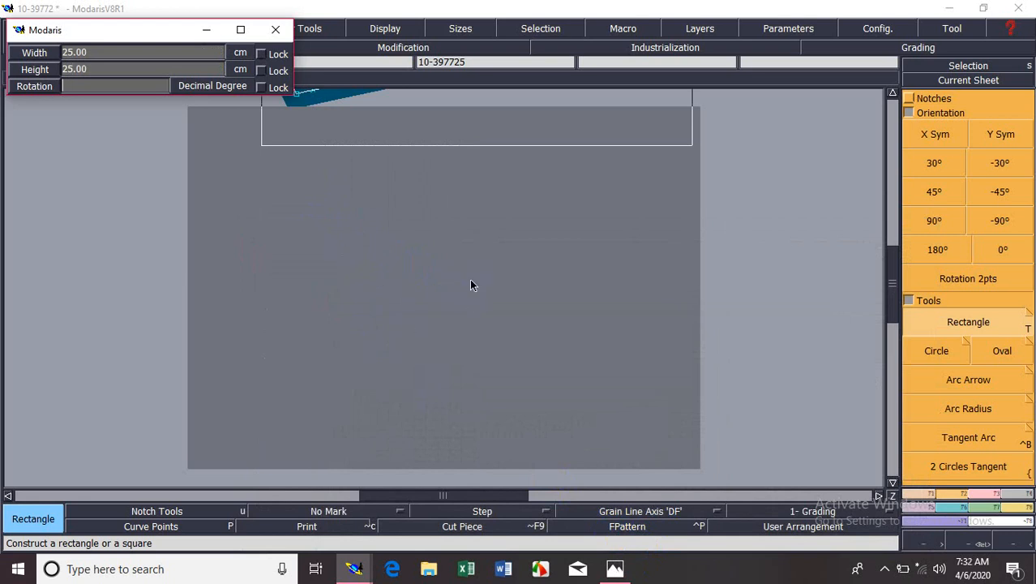
pyautogui.click(471, 285)
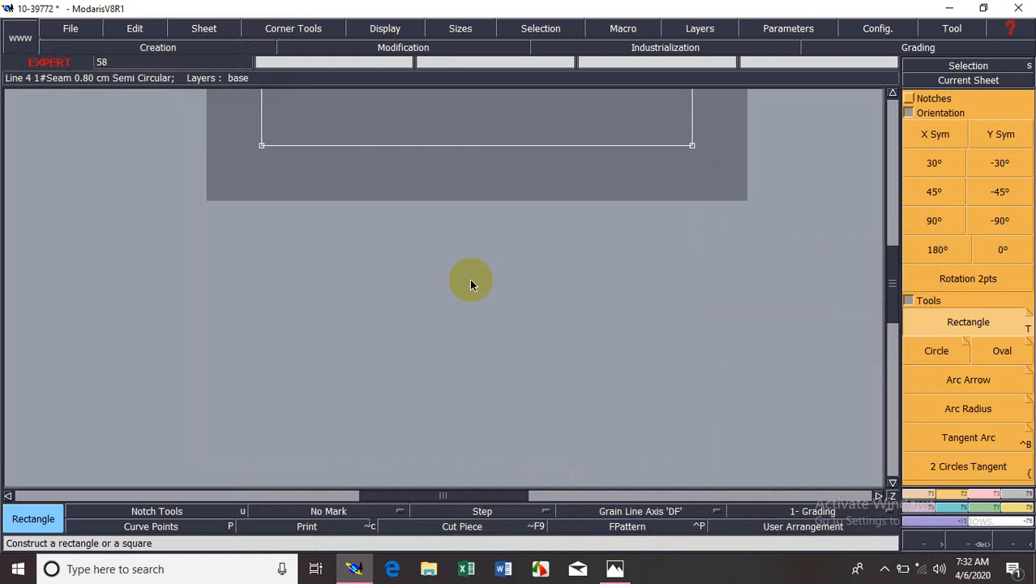
# Look at the keyboard picture again in Photos, and switch back to the square in Modaris.
pyautogui.click(448, 194)
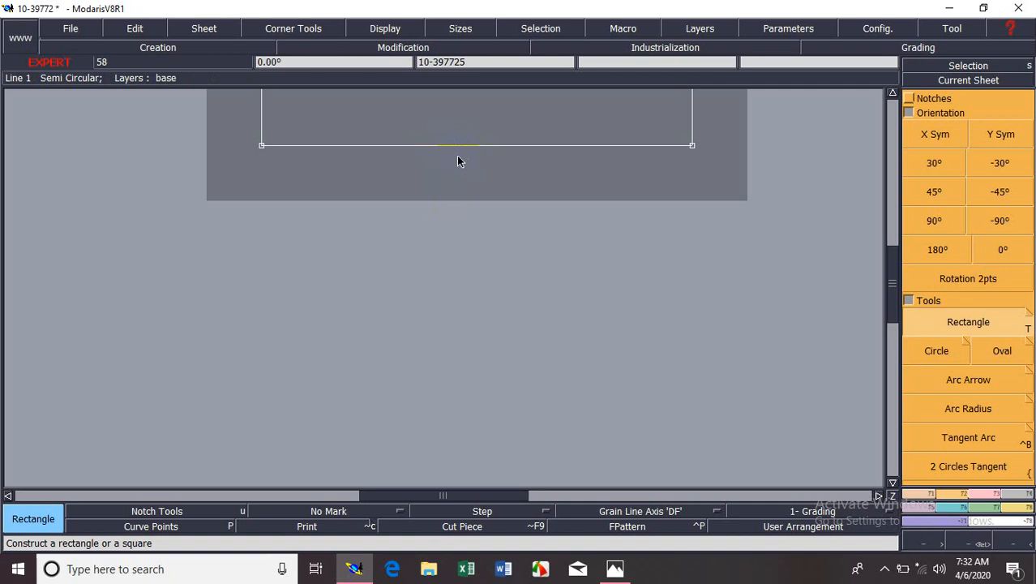
pyautogui.click(622, 569)
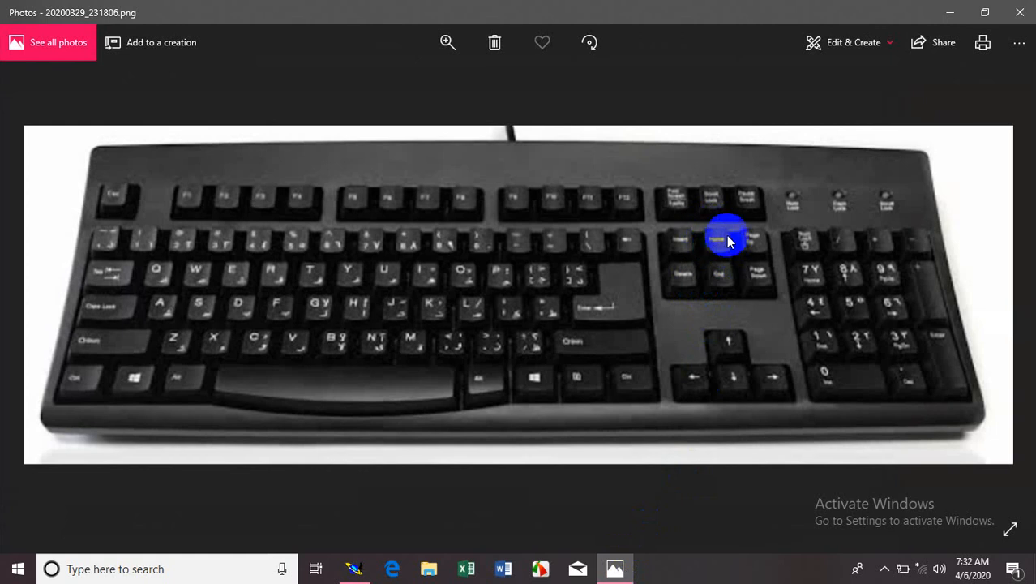
pyautogui.click(949, 14)
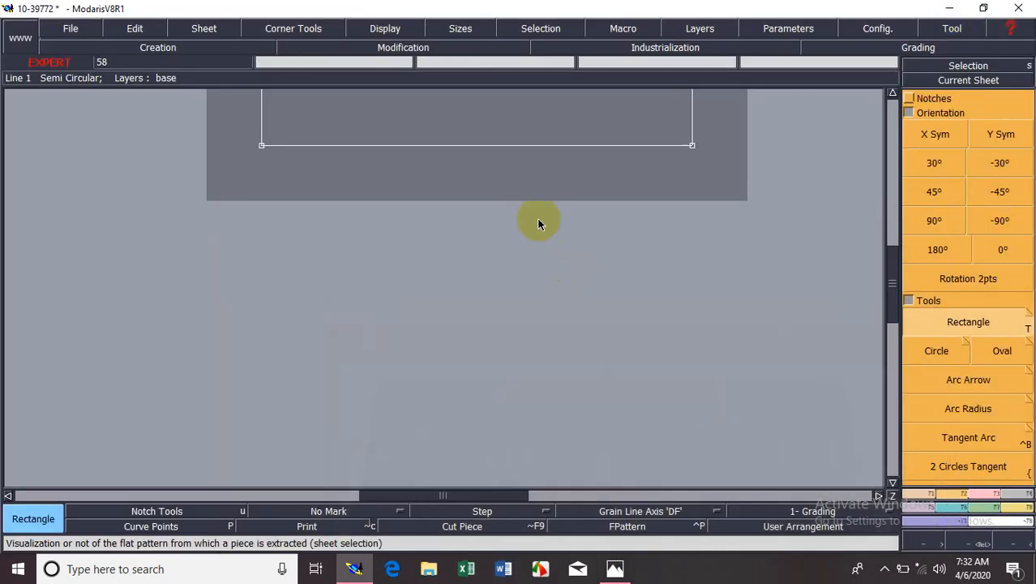
# Rearrange the sheets and make the sheet with the 25 cm square the current sheet, centred in the view.
pyautogui.press('Home')
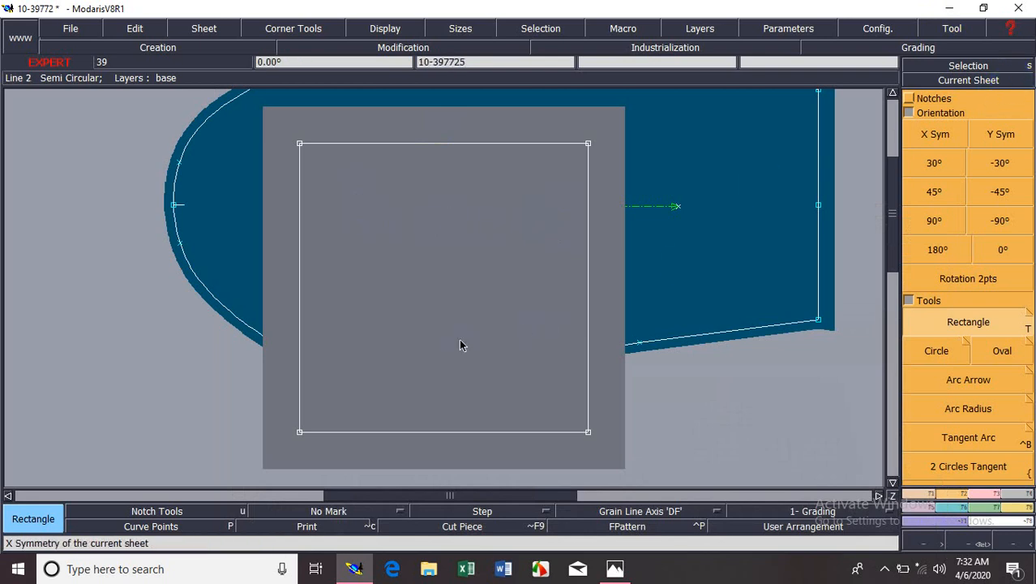
pyautogui.press('End')
pyautogui.click(968, 79)
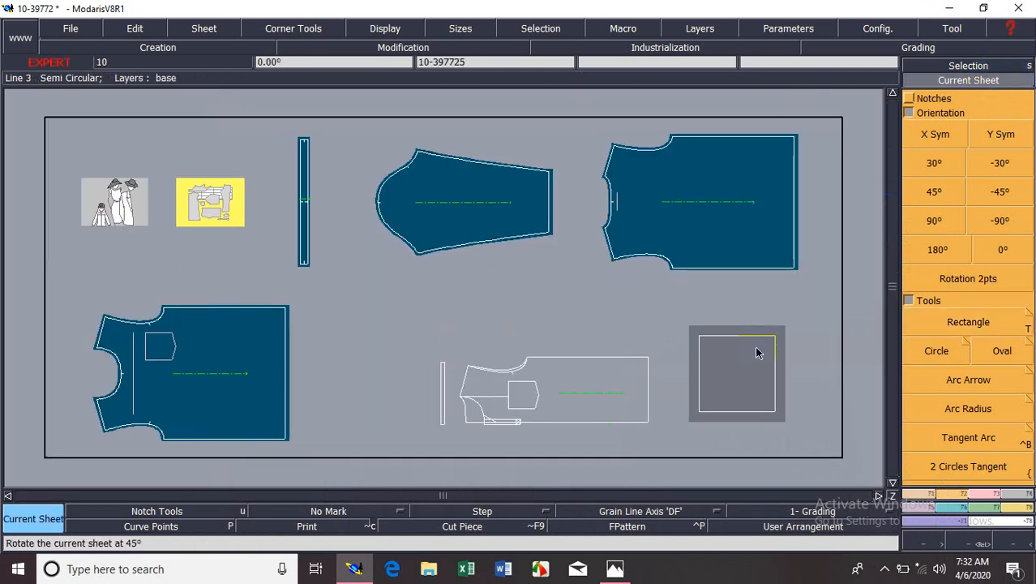
pyautogui.click(737, 374)
pyautogui.press('Home')
pyautogui.click(671, 368)
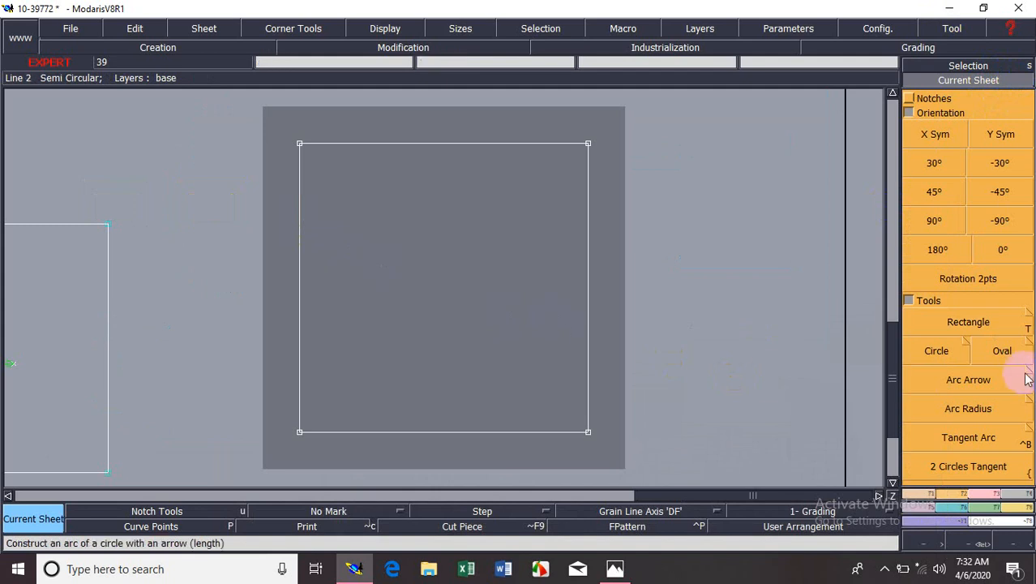
# Construct a circle with a radius of about 3.3 cm near the centre of the square, and undo it.
pyautogui.click(947, 355)
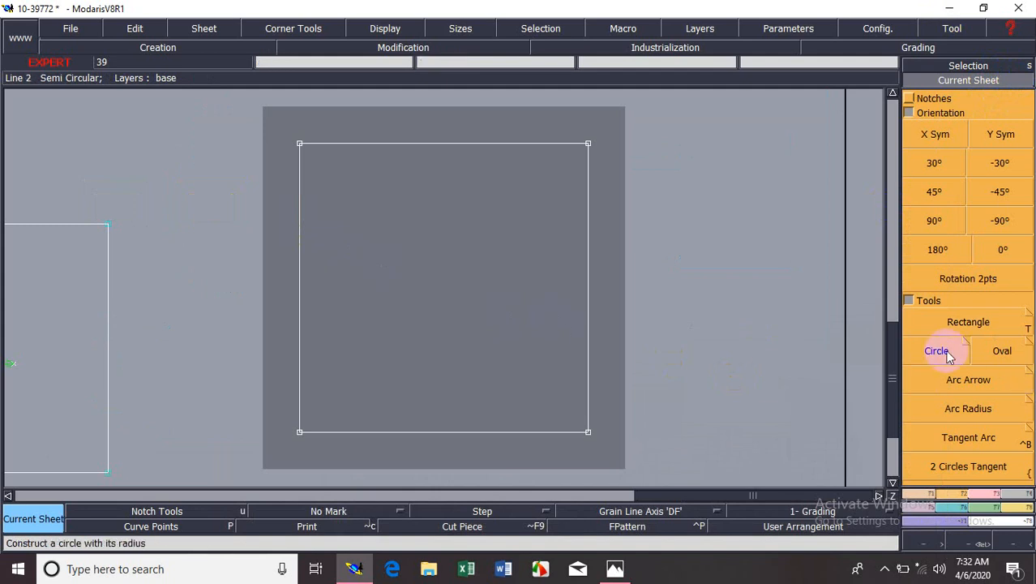
pyautogui.click(718, 351)
pyautogui.click(430, 272)
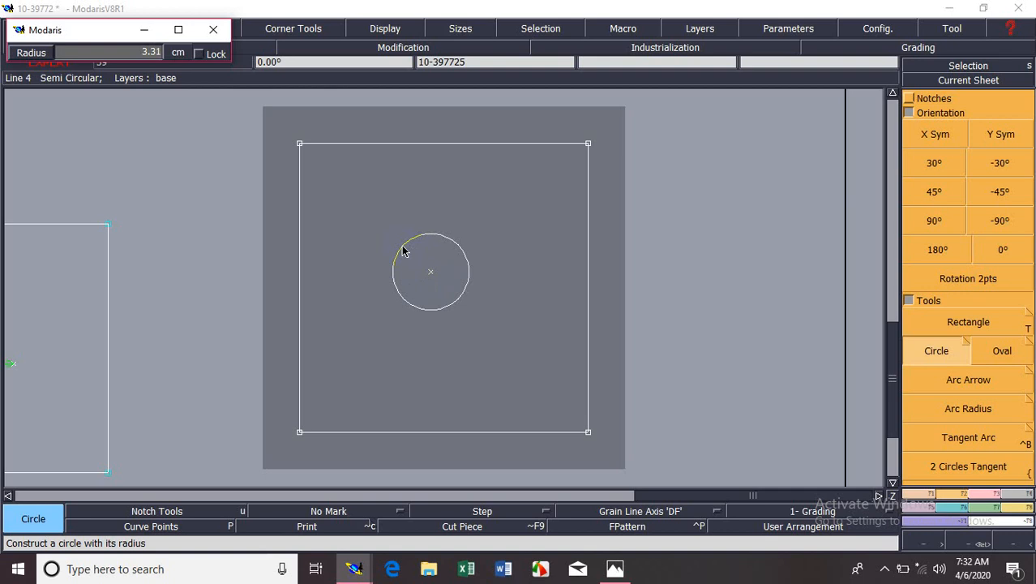
pyautogui.click(404, 251)
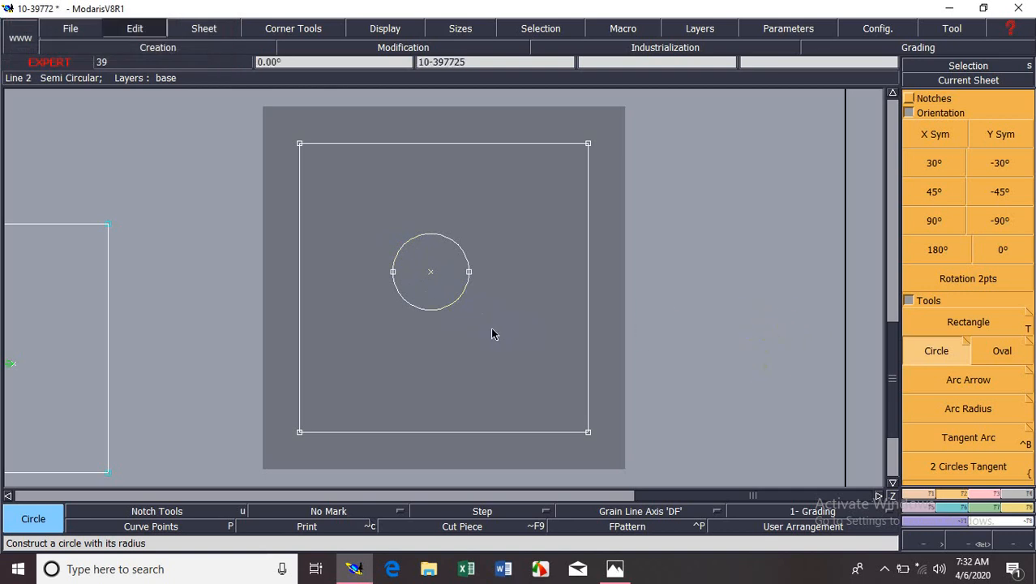
pyautogui.hotkey('ctrl', 'z')
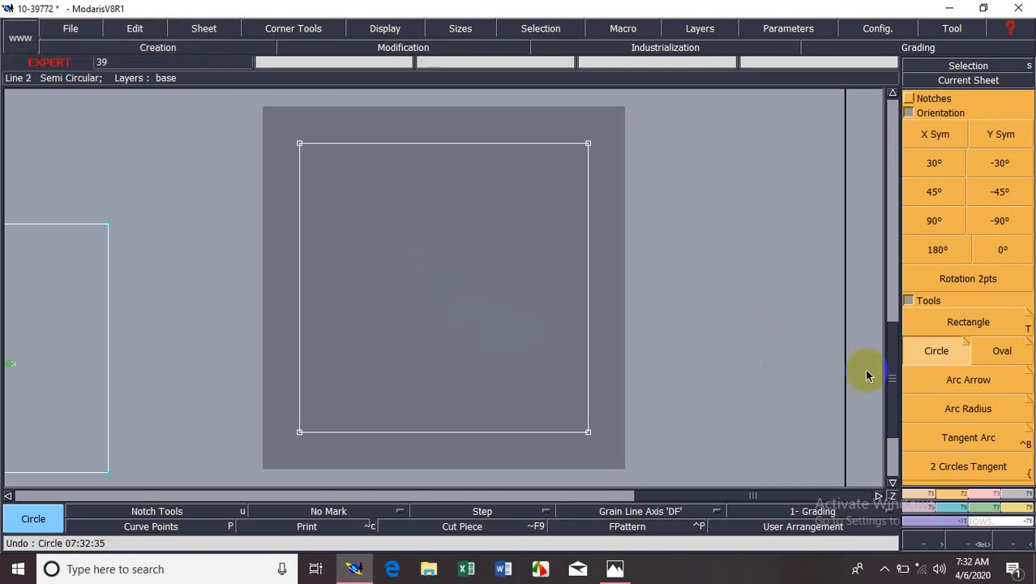
# Try constructing a horizontal oval across the middle of the square, and undo it.
pyautogui.click(1005, 356)
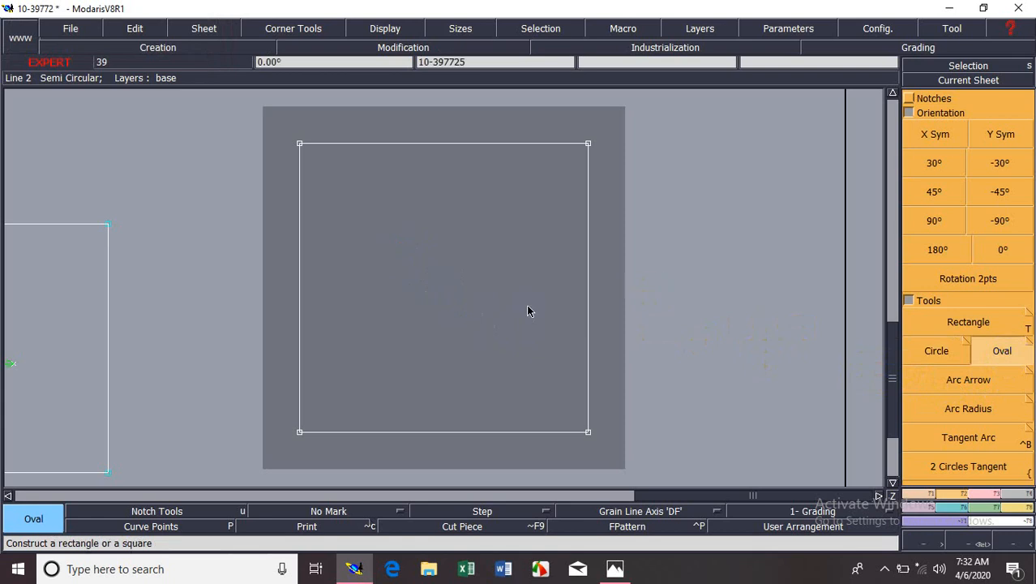
pyautogui.click(339, 304)
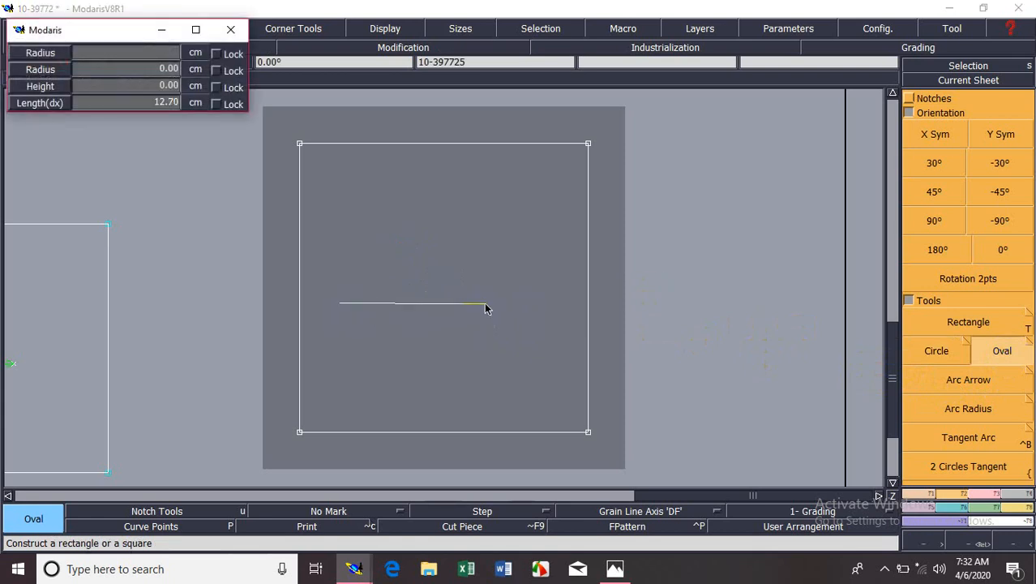
pyautogui.click(506, 301)
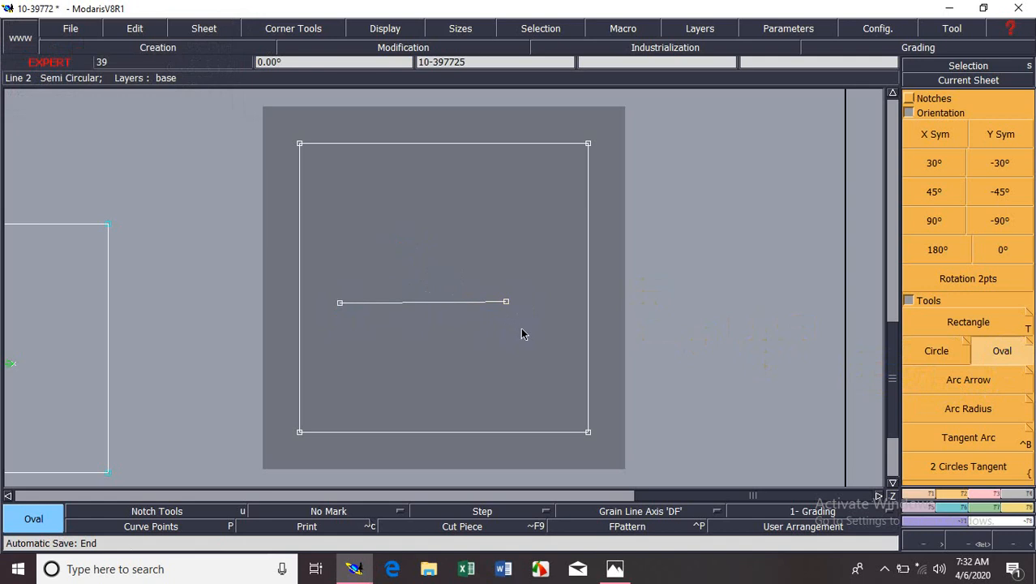
pyautogui.hotkey('ctrl', 'z')
# Construct an oval slanting from the square's upper left area down to the right, and undo it.
pyautogui.click(350, 245)
pyautogui.click(478, 334)
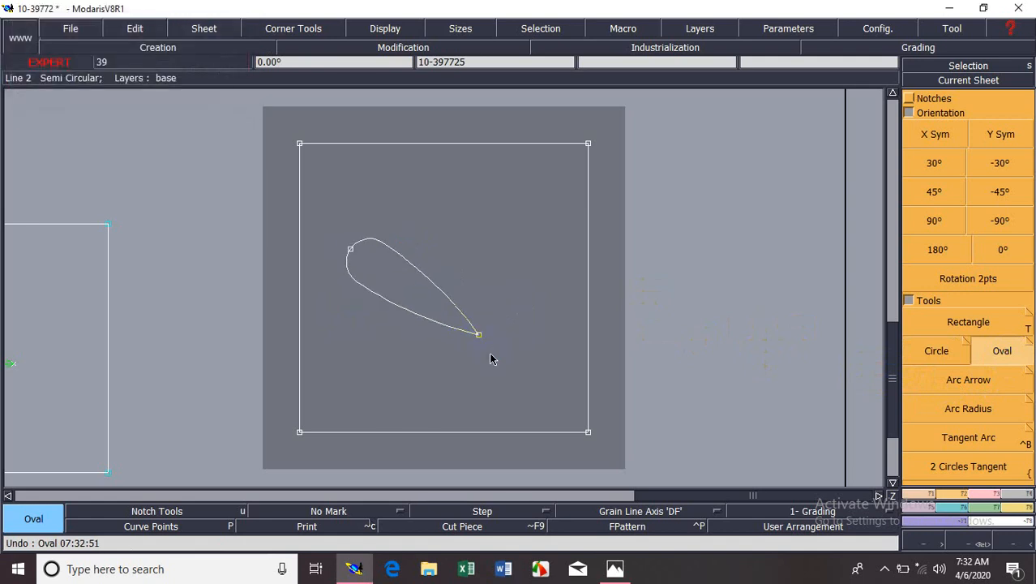
pyautogui.hotkey('ctrl', 'z')
# Try a narrow, steep oval with a radius of about 0.67 cm inside the square, and undo it.
pyautogui.click(366, 215)
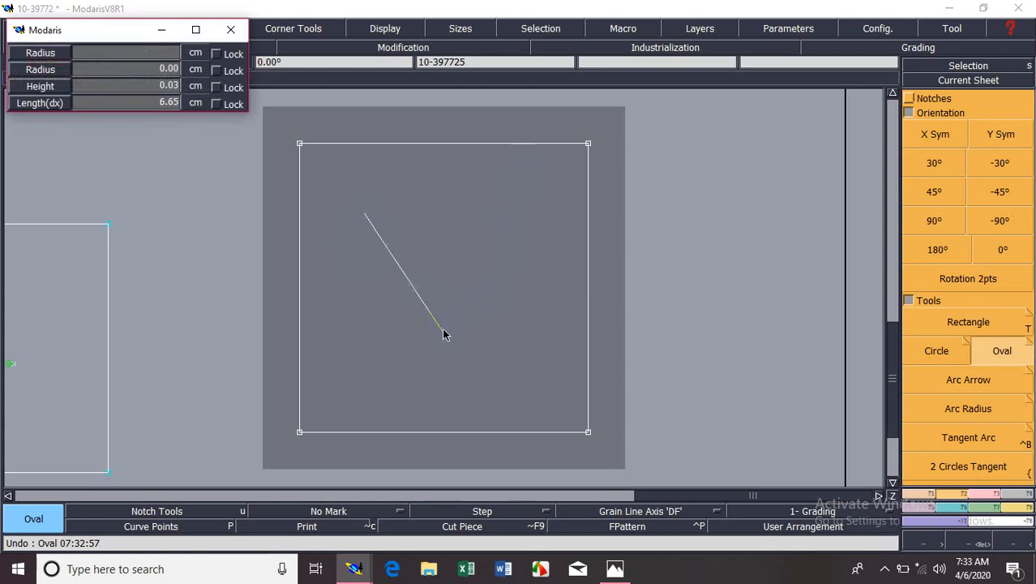
pyautogui.click(418, 350)
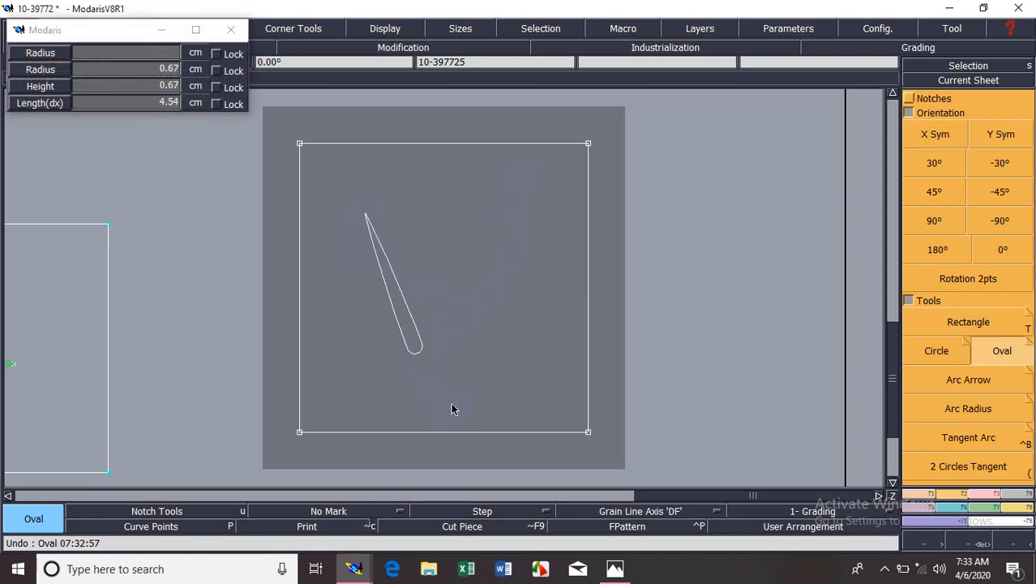
pyautogui.click(452, 407)
pyautogui.hotkey('ctrl', 'z')
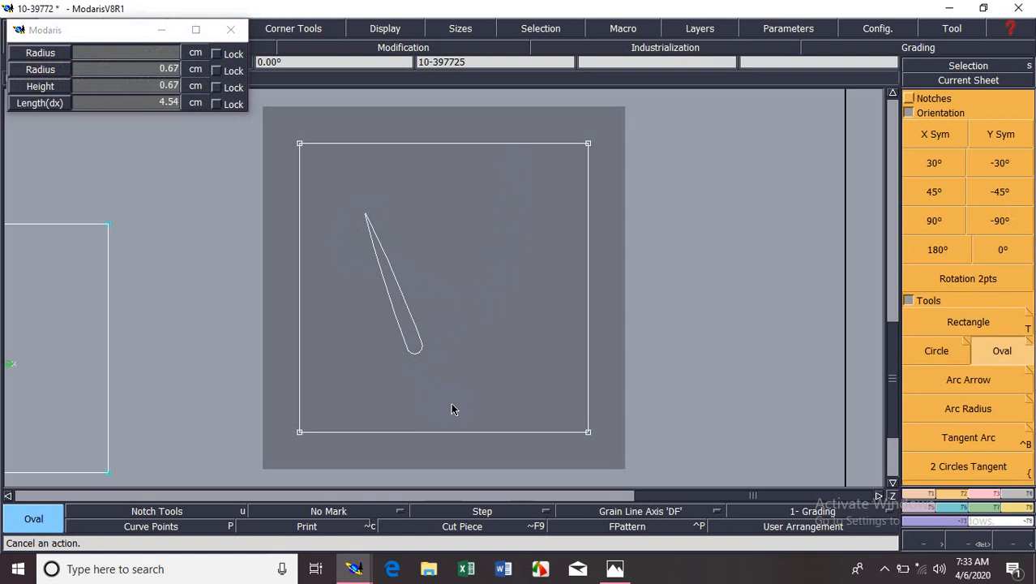
pyautogui.hotkey('ctrl', 'z')
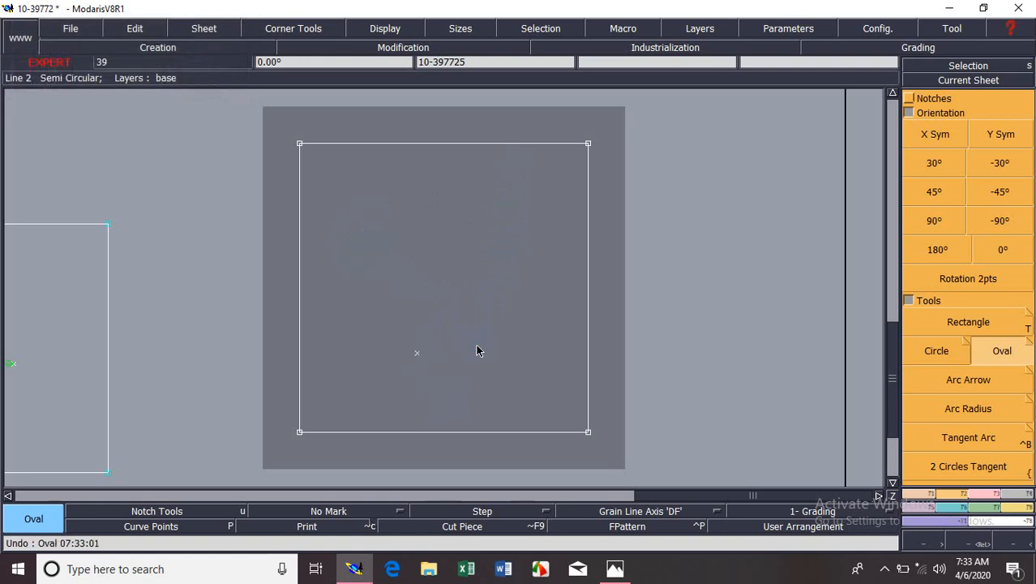
# Undo and redo the rectangle construction, and delete the stray point inside the square.
pyautogui.hotkey('ctrl', 'z')
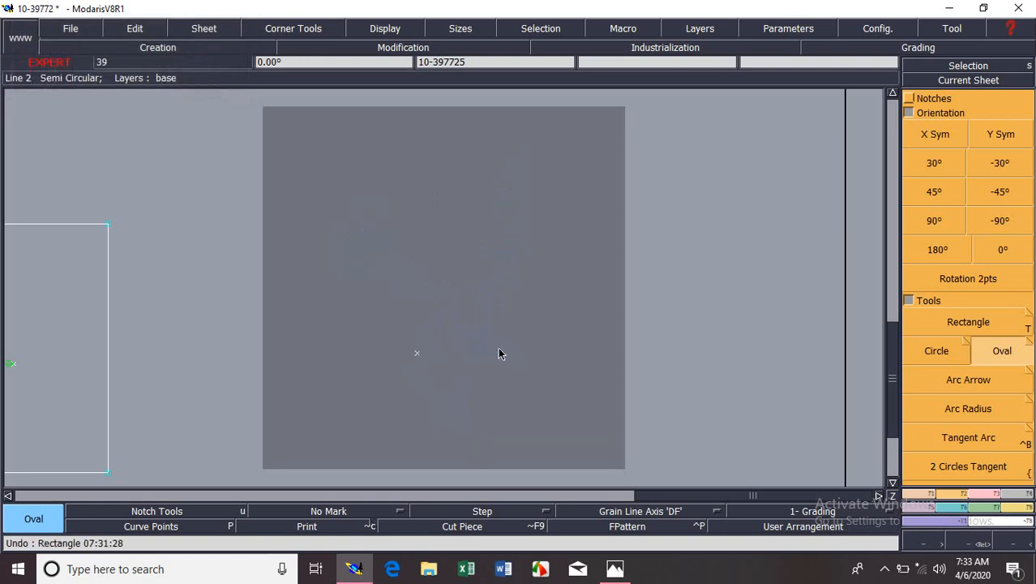
pyautogui.hotkey('ctrl', 'y')
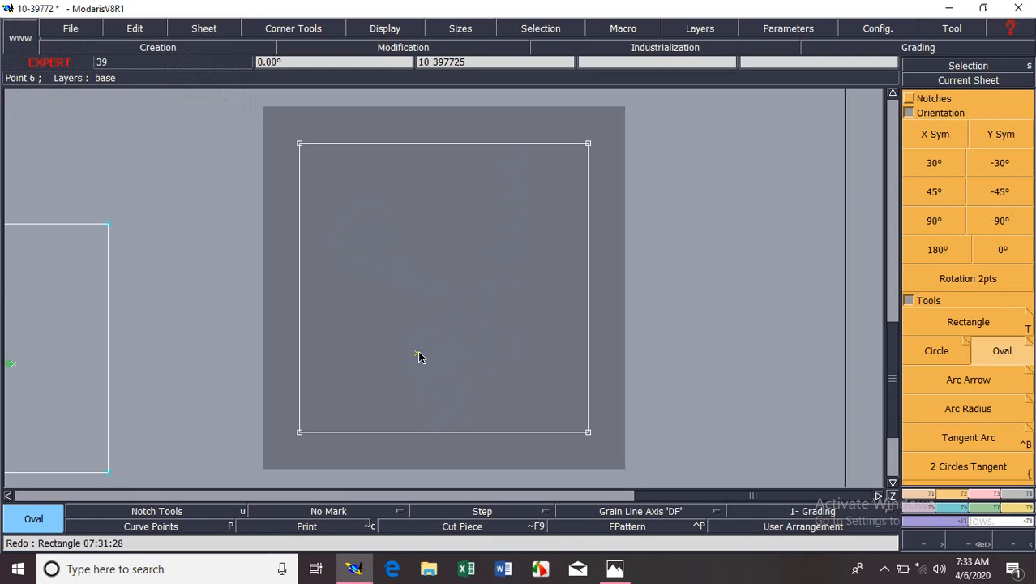
pyautogui.press('Delete')
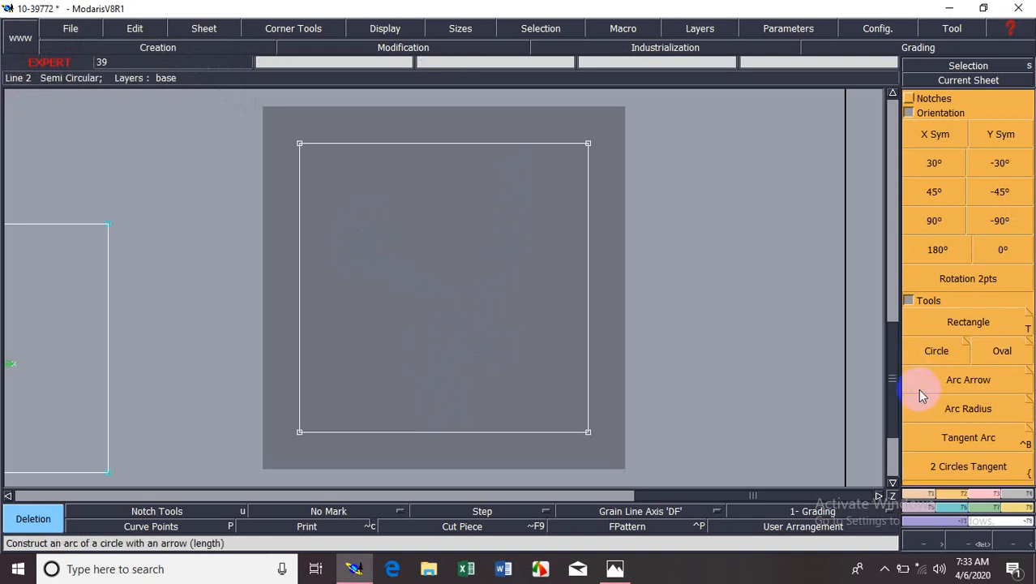
# Try an Arc Arrow from the square's lower left corner to its upper right corner without an arrow value, and undo it.
pyautogui.click(979, 381)
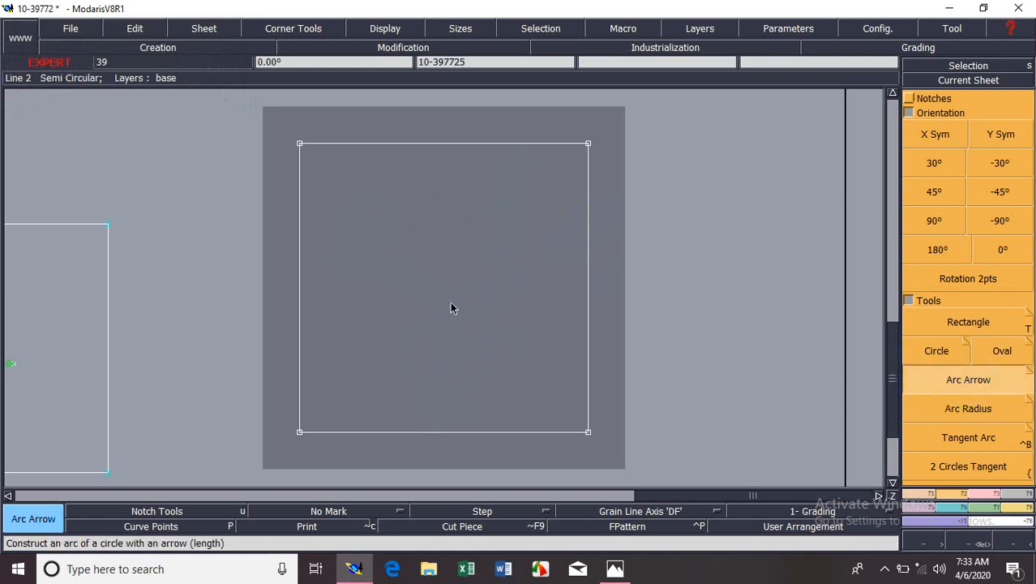
pyautogui.click(300, 434)
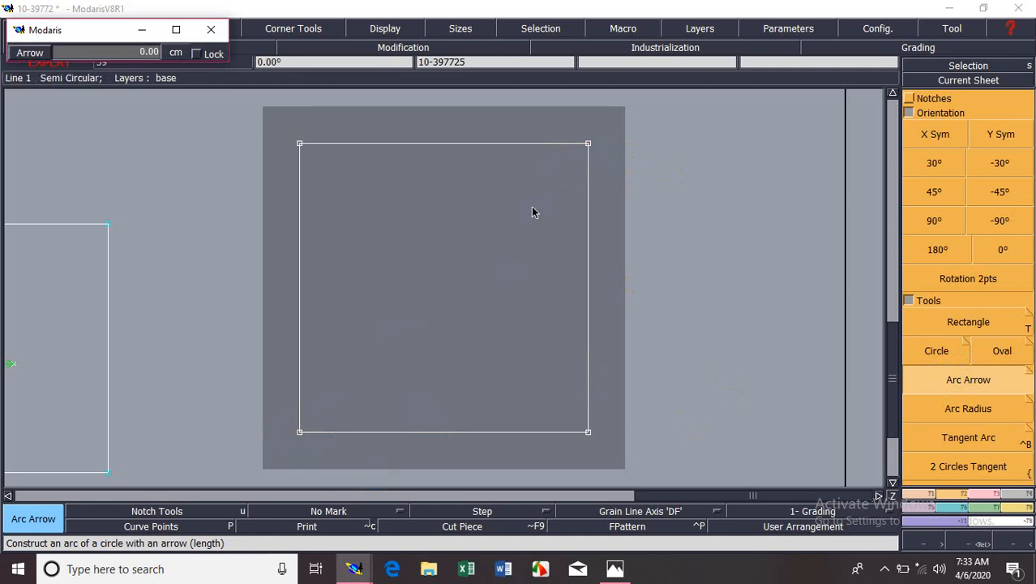
pyautogui.click(589, 146)
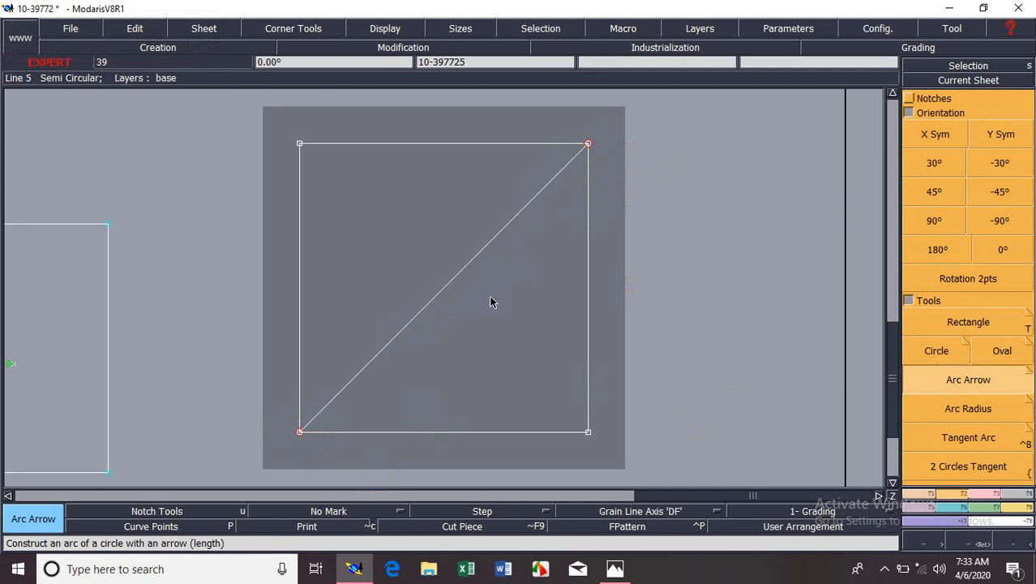
pyautogui.hotkey('ctrl', 'z')
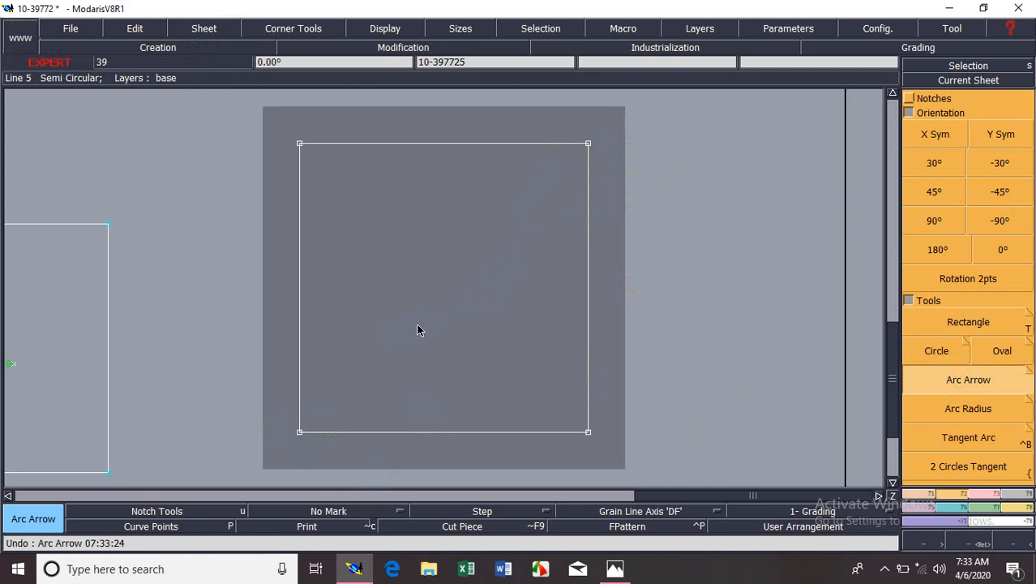
# Construct an Arc Arrow from the square's lower left corner to its upper right corner with an arrow of 5 cm.
pyautogui.click(299, 433)
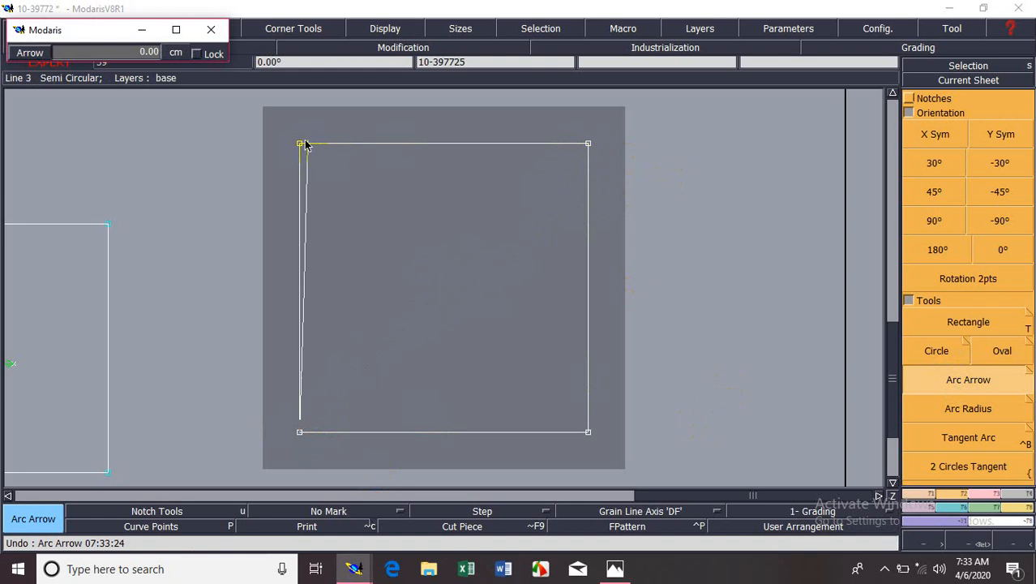
pyautogui.click(588, 147)
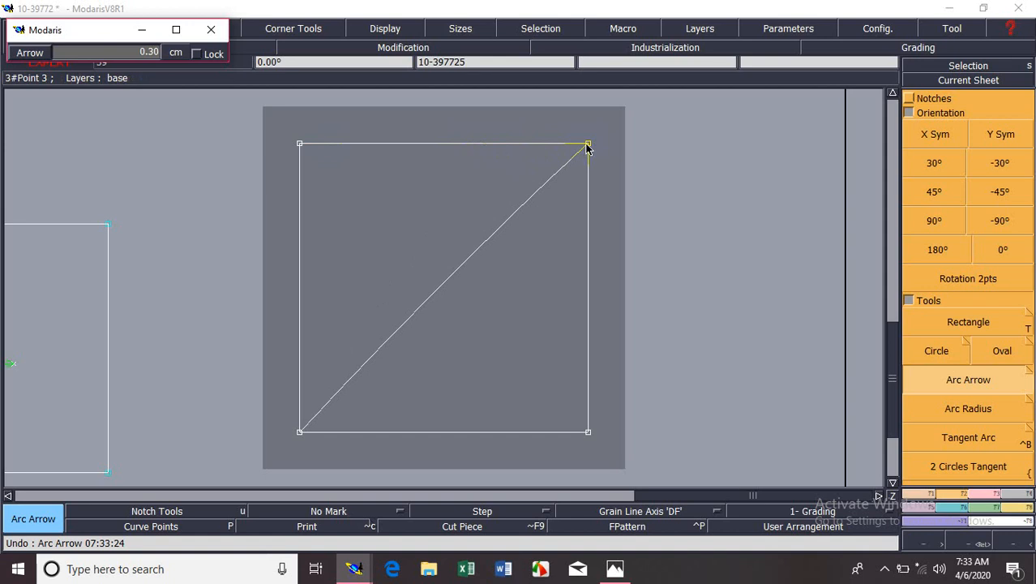
pyautogui.click(150, 52)
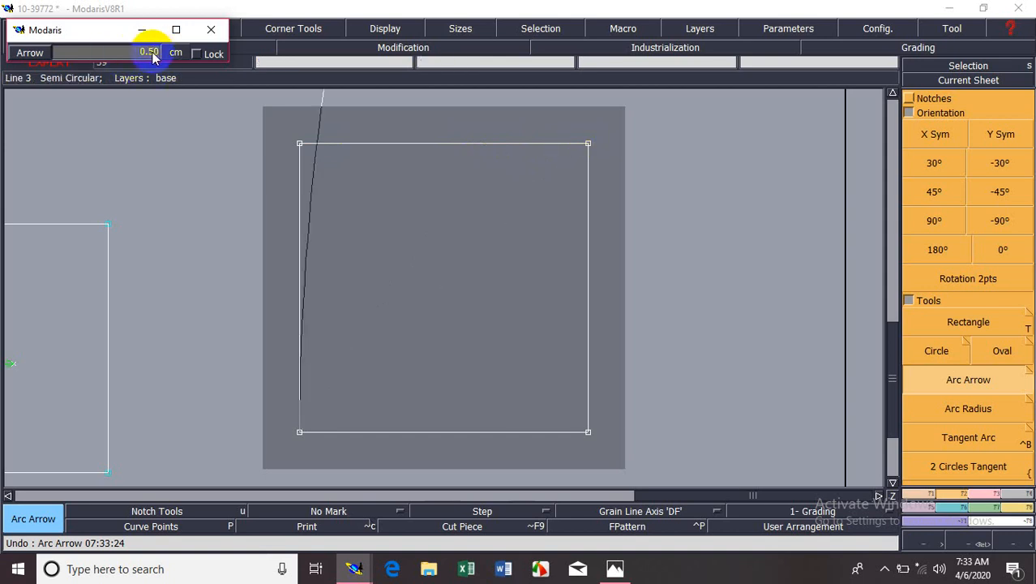
pyautogui.moveTo(149, 54); pyautogui.dragTo(155, 55)
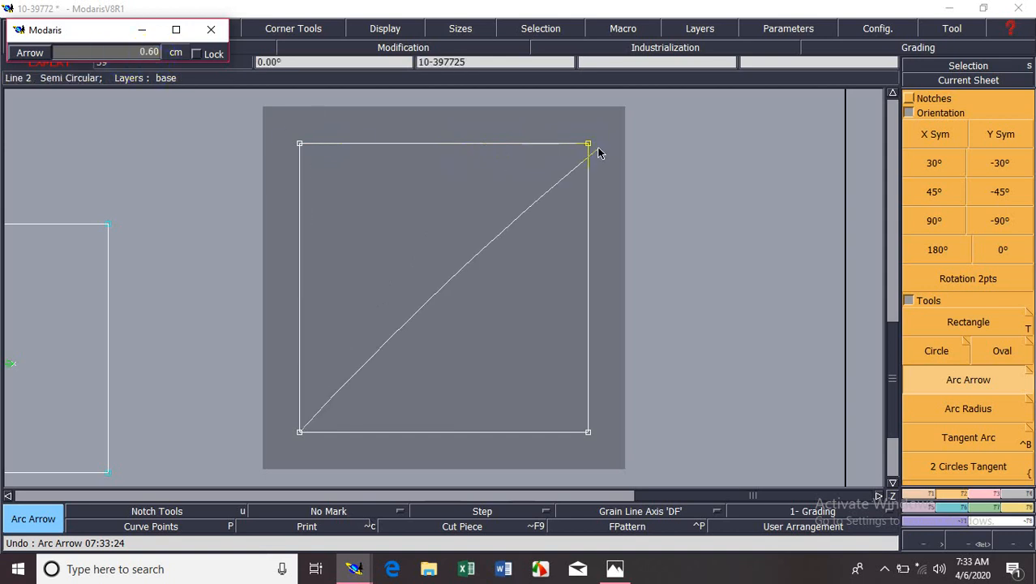
pyautogui.scroll(7, 588, 146)
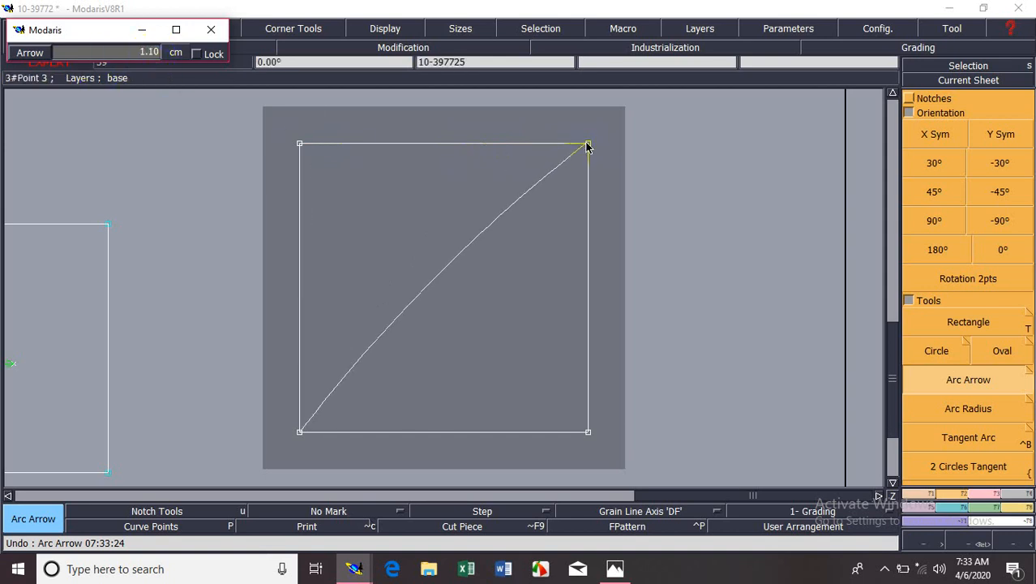
pyautogui.scroll(20, 588, 146)
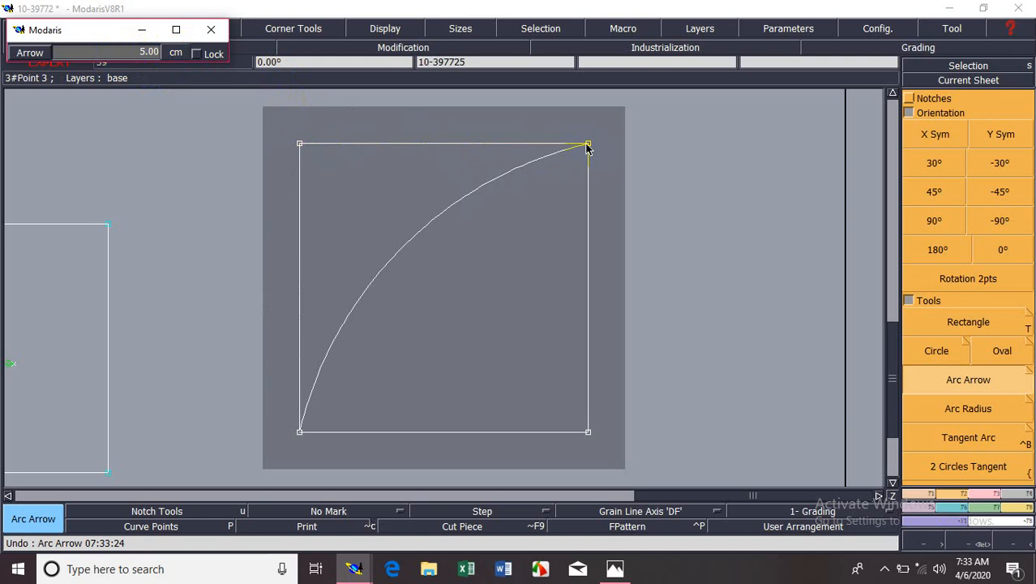
pyautogui.click(588, 145)
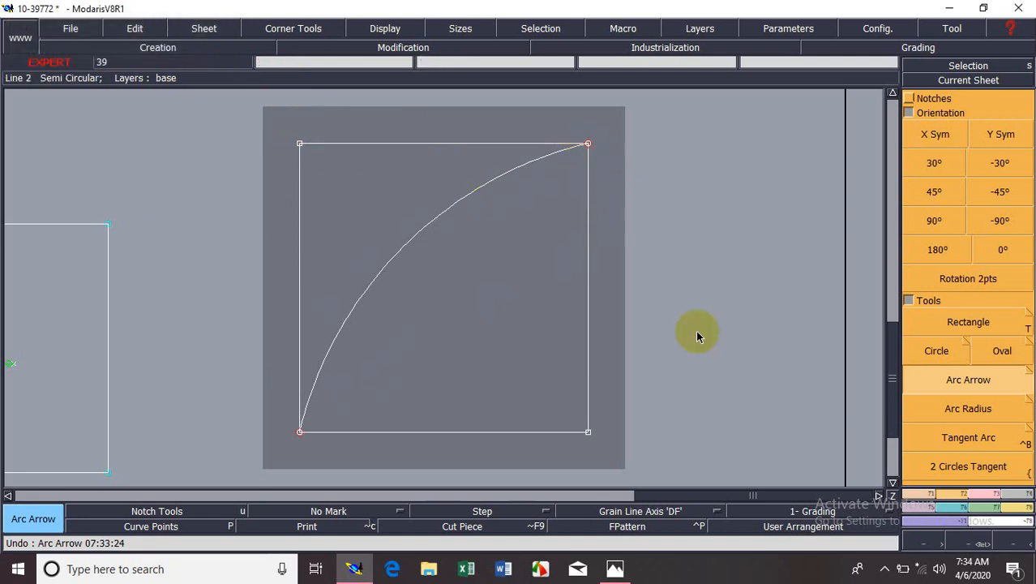
# Try a second Arc Arrow between the same opposite corners of the square with a negative arrow value, and undo both arcs.
pyautogui.click(952, 378)
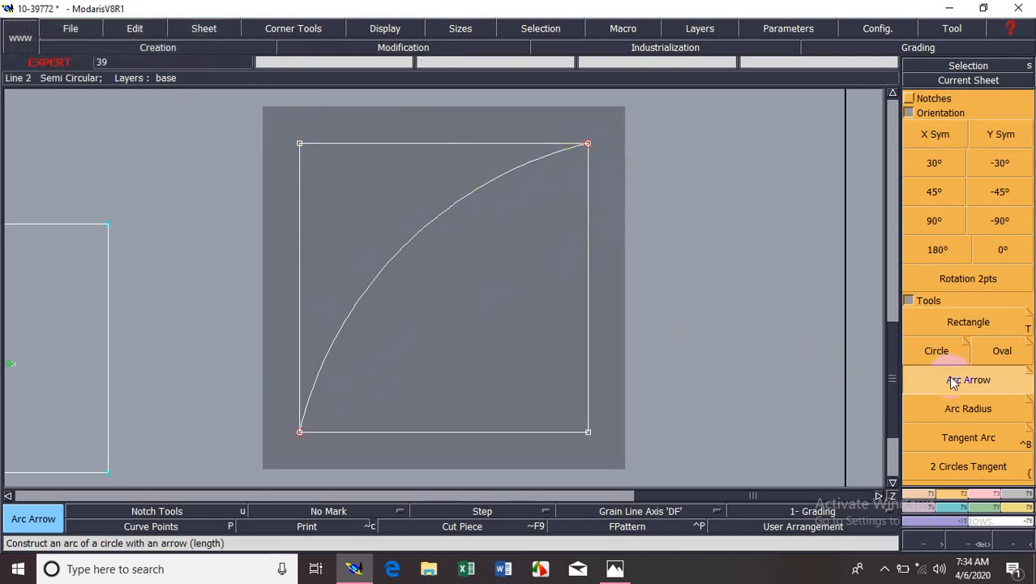
pyautogui.click(299, 432)
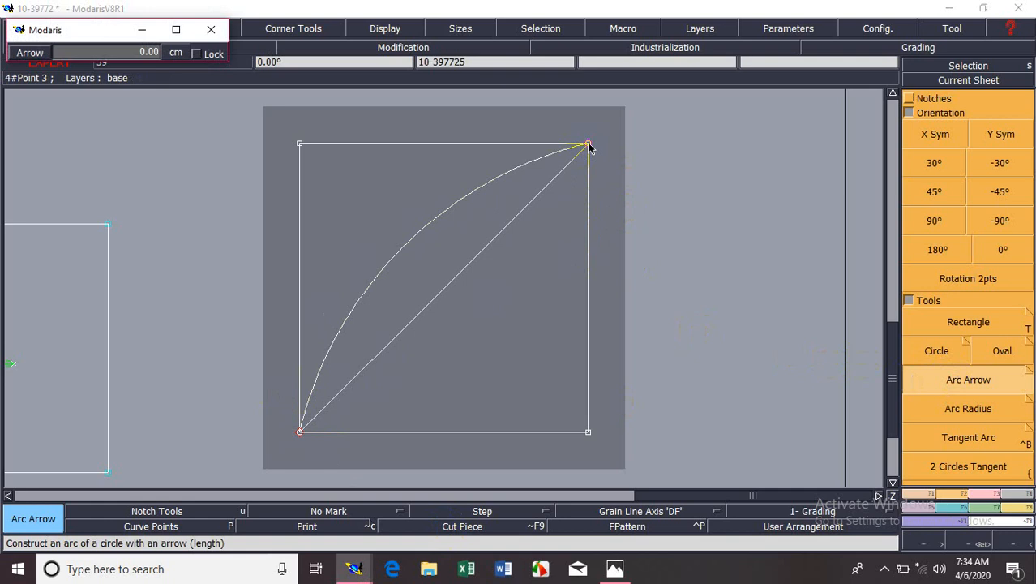
pyautogui.scroll(-5, 590, 147)
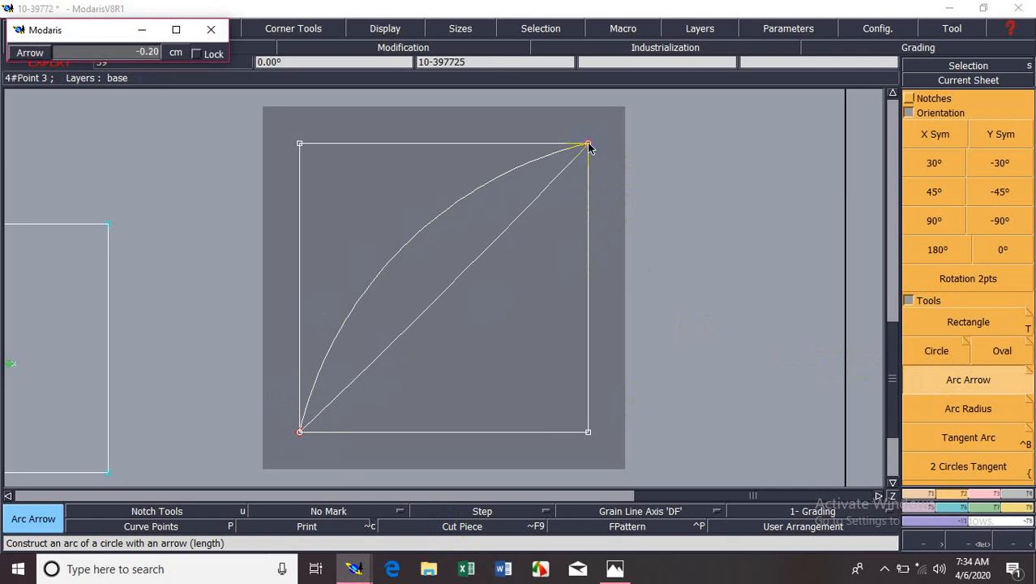
pyautogui.scroll(-6, 589, 147)
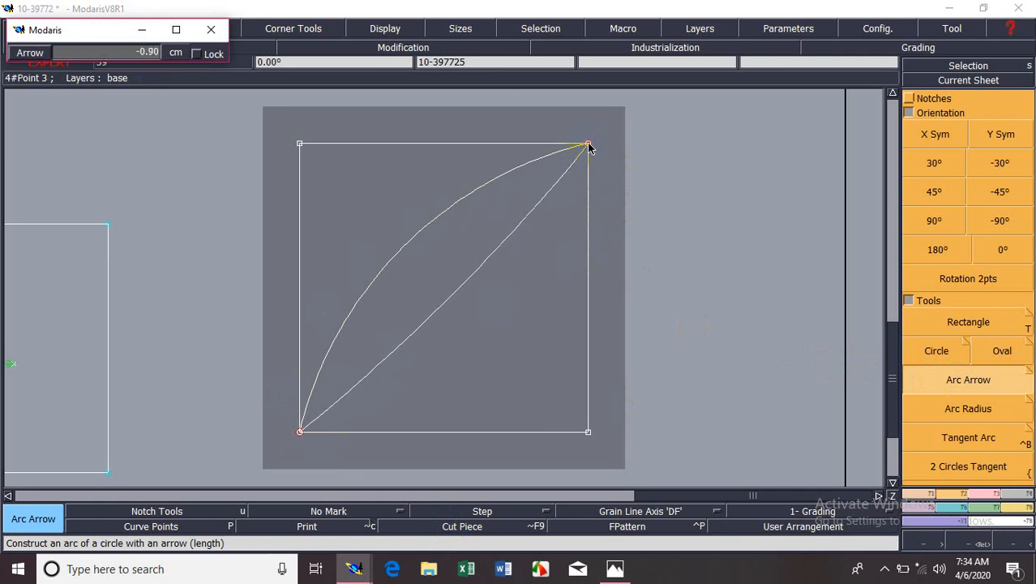
pyautogui.click(590, 147)
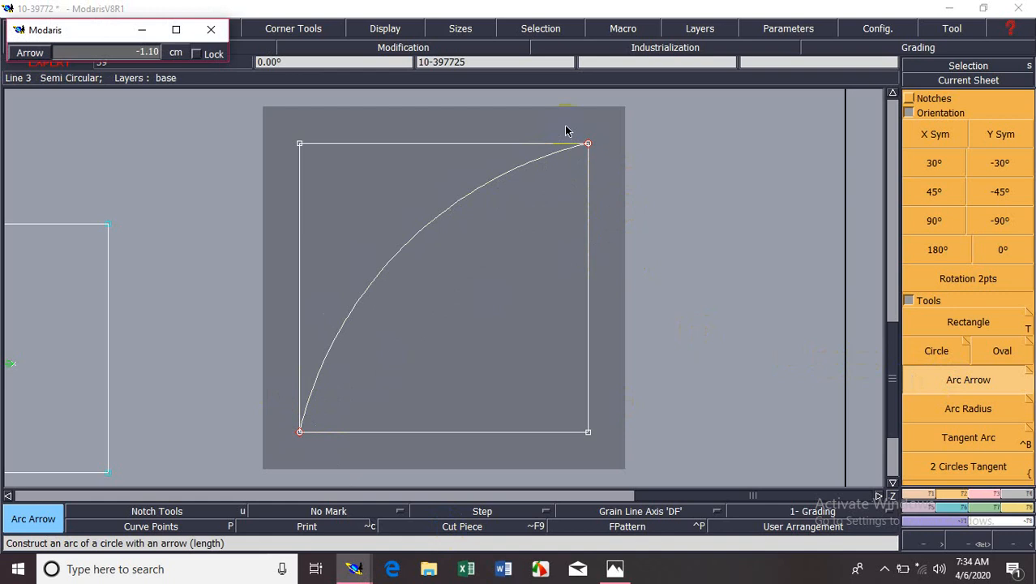
pyautogui.scroll(-4, 589, 147)
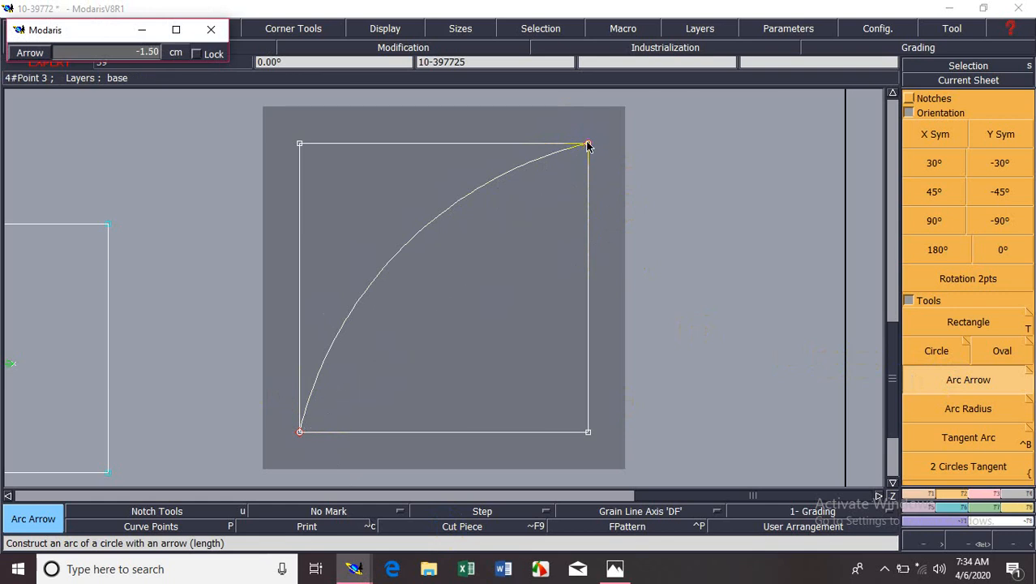
pyautogui.scroll(-19, 589, 147)
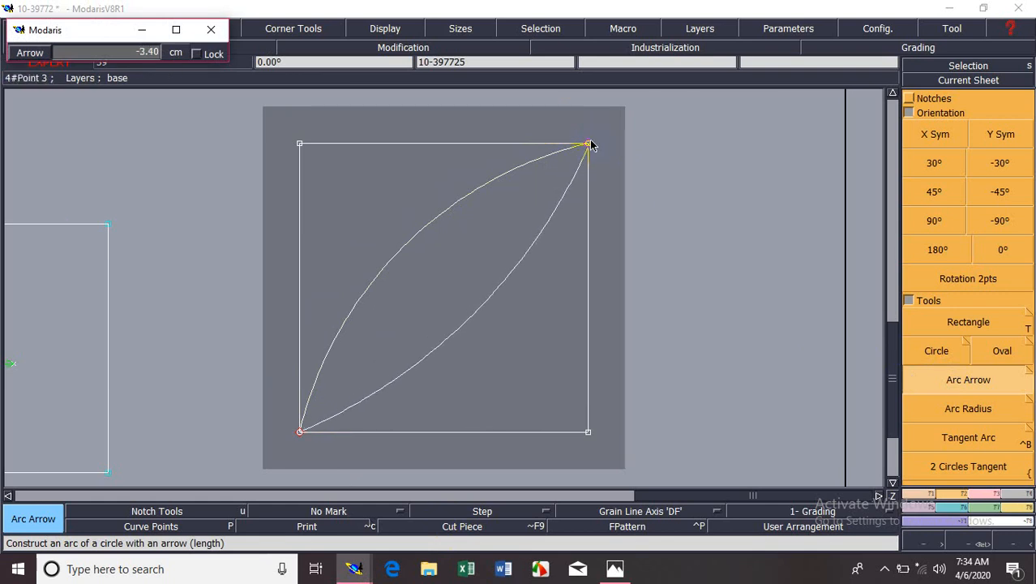
pyautogui.scroll(-15, 591, 145)
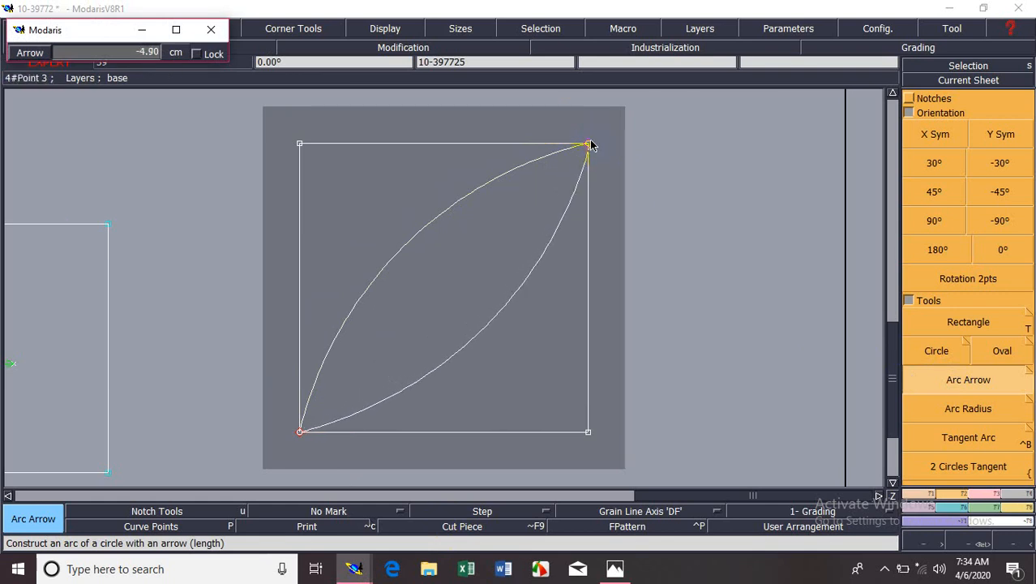
pyautogui.scroll(-1, 591, 145)
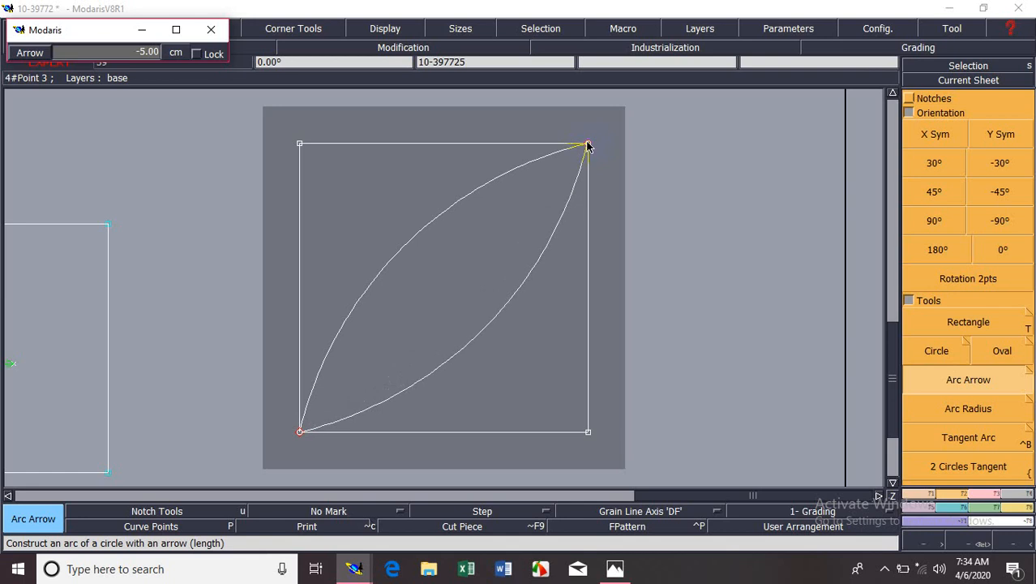
pyautogui.scroll(-6, 590, 146)
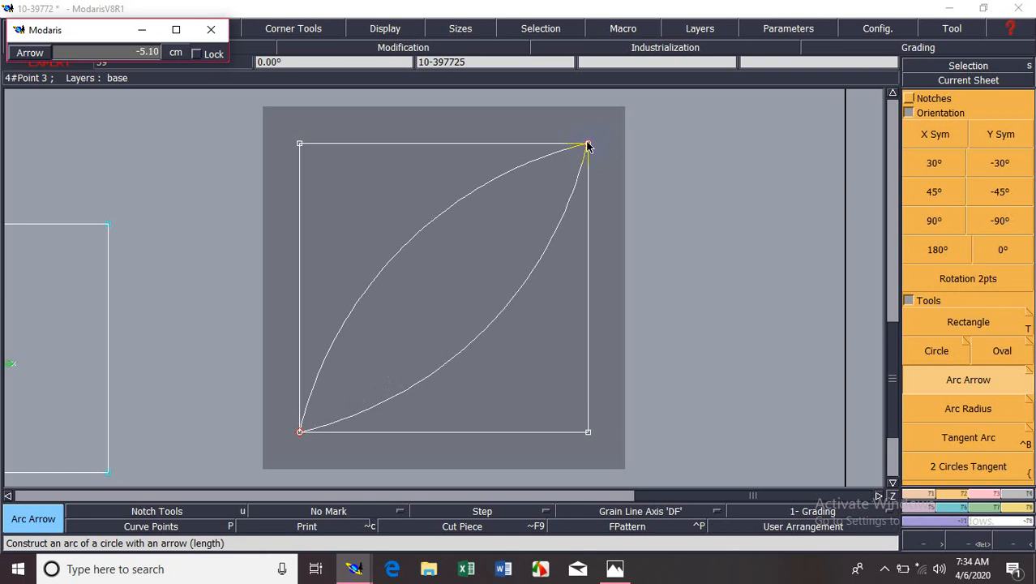
pyautogui.scroll(5, 590, 146)
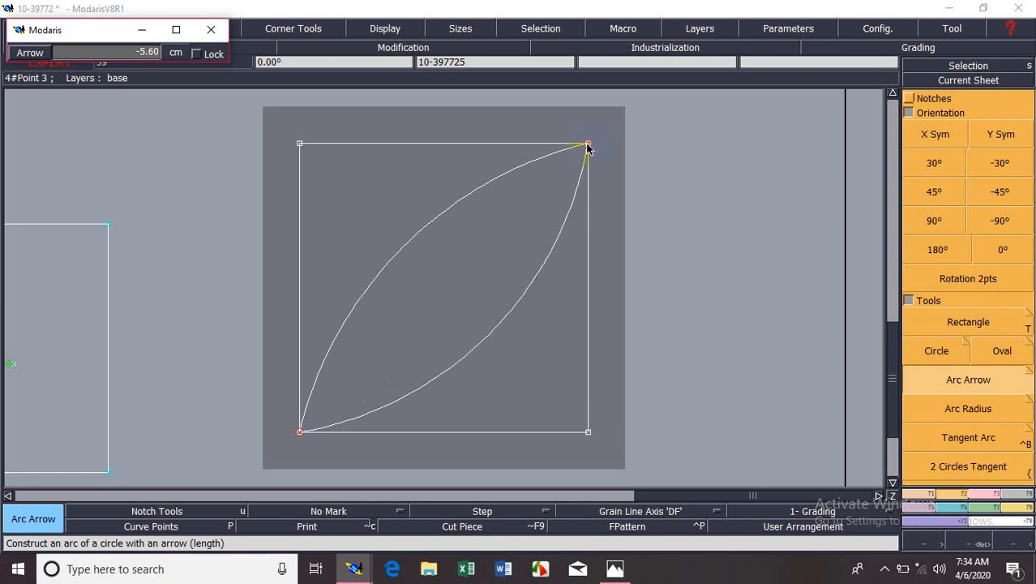
pyautogui.scroll(20, 589, 146)
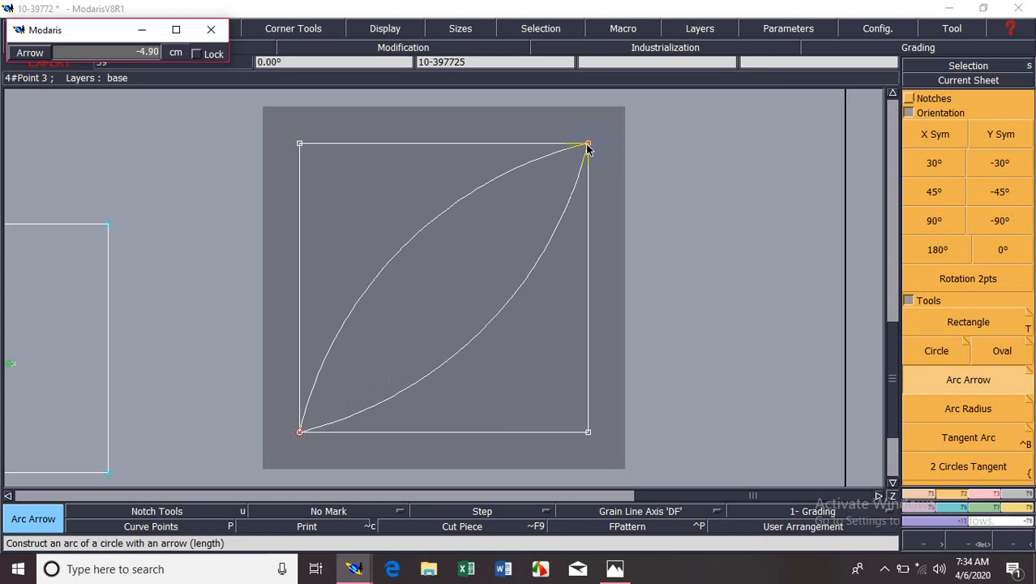
pyautogui.scroll(-20, 589, 146)
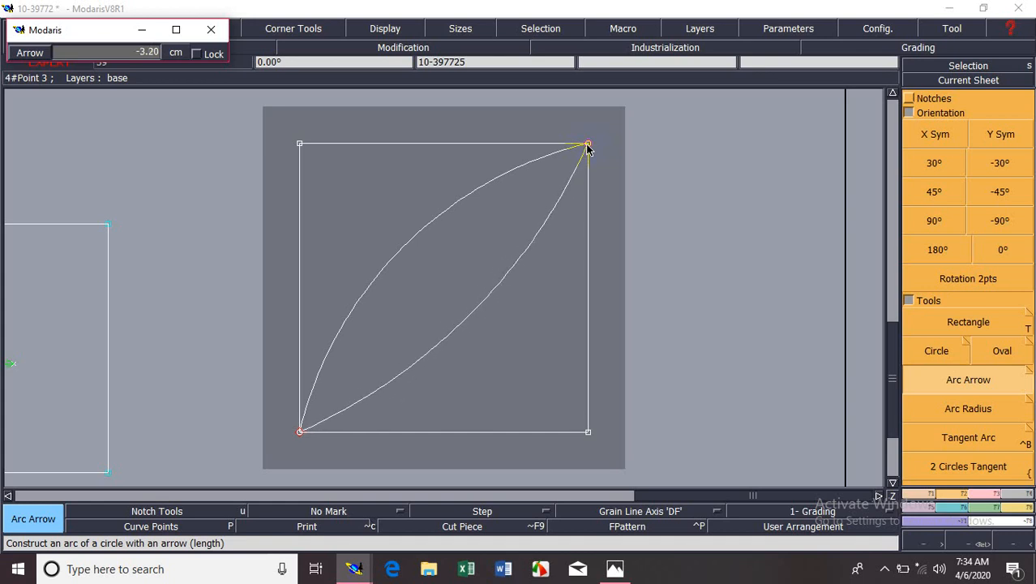
pyautogui.click(589, 147)
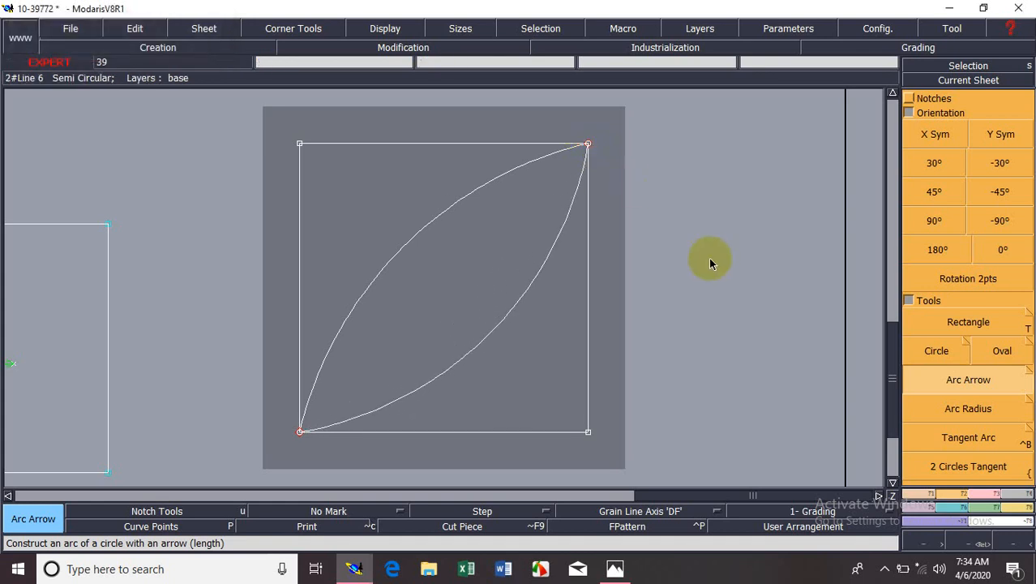
pyautogui.hotkey('ctrl', 'z')
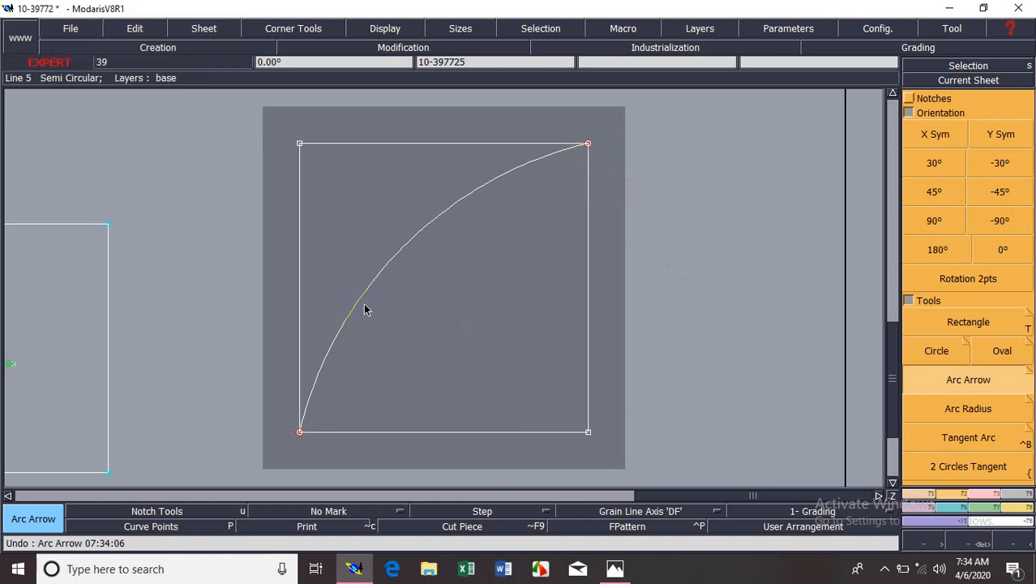
pyautogui.hotkey('ctrl', 'z')
# Construct an Arc Arrow from the square's lower left corner to its upper right corner with an arrow of -4.20 cm.
pyautogui.click(1009, 382)
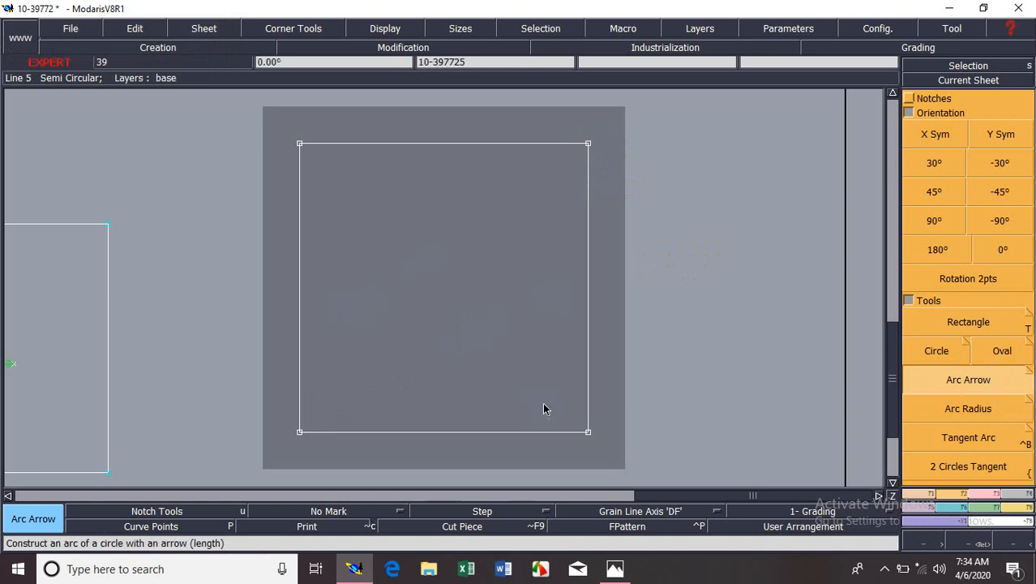
pyautogui.click(300, 430)
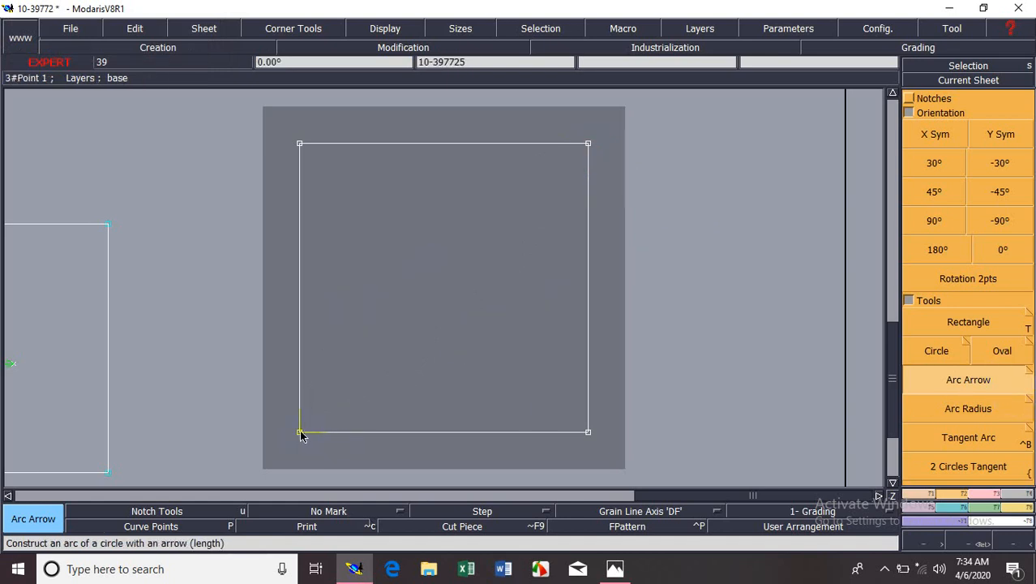
pyautogui.click(589, 145)
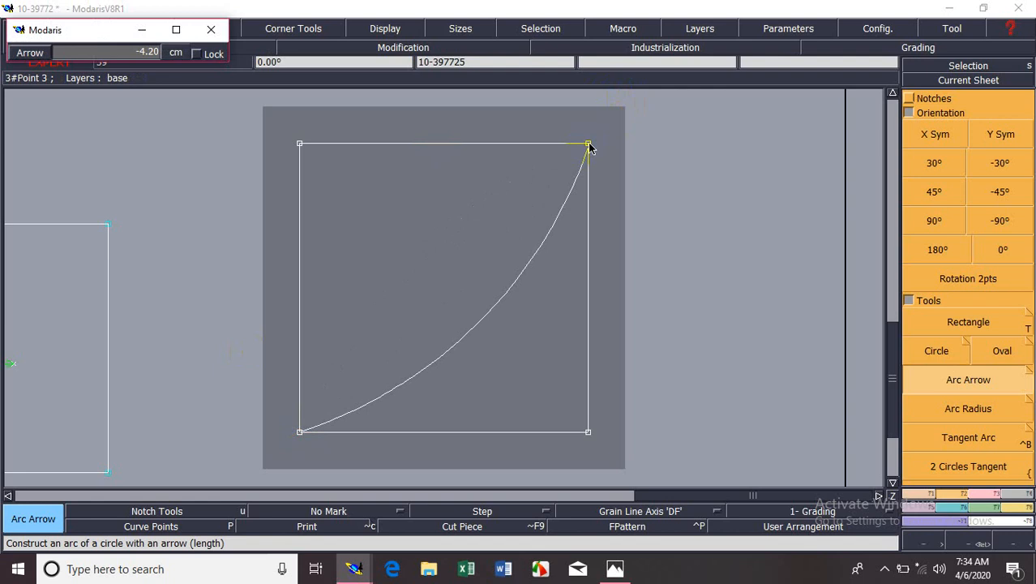
pyautogui.click(592, 147)
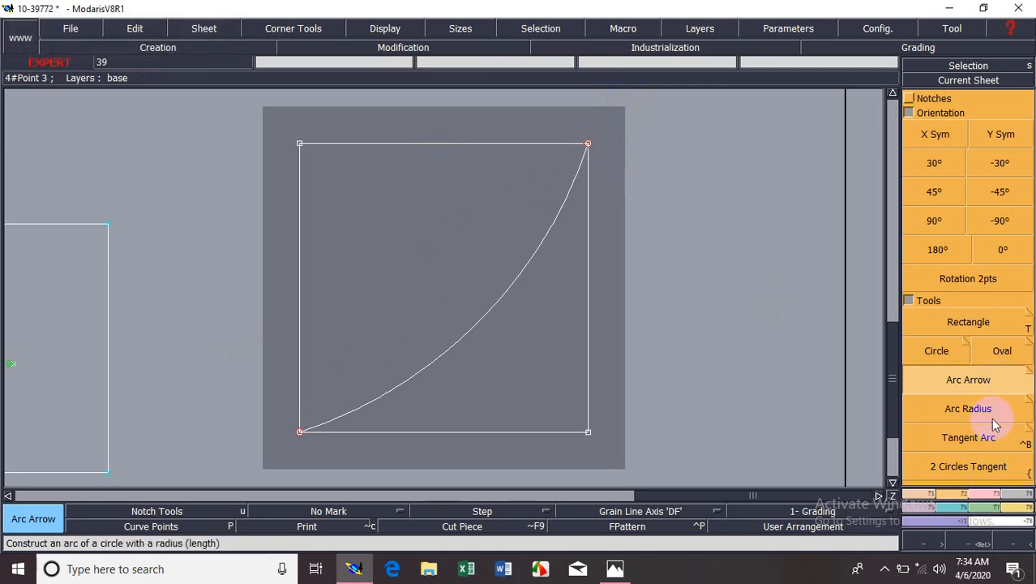
# Display all sheets, bring up the point and line creation tools, and make the shirt construction sheet the current sheet.
pyautogui.click(924, 99)
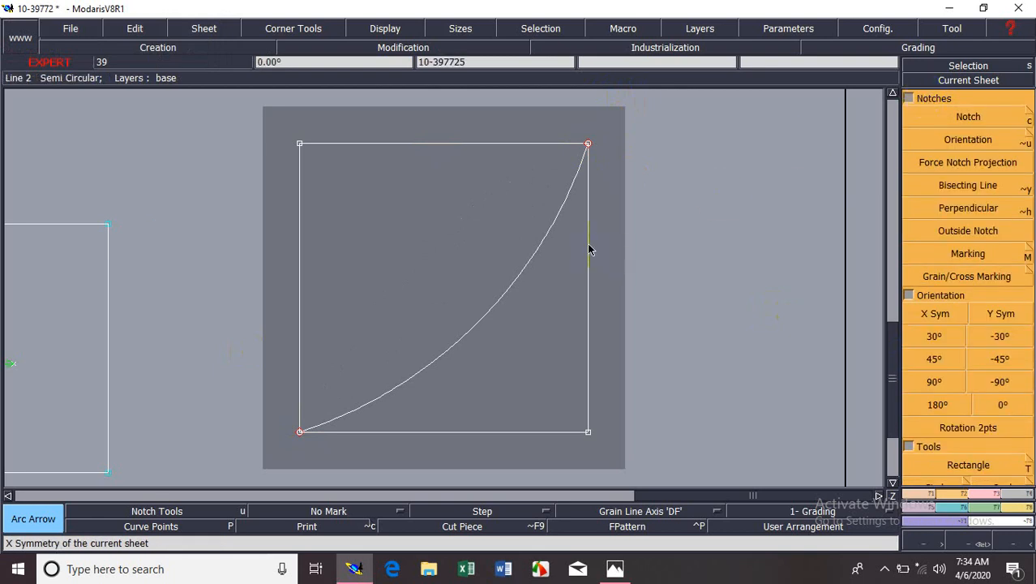
pyautogui.click(963, 427)
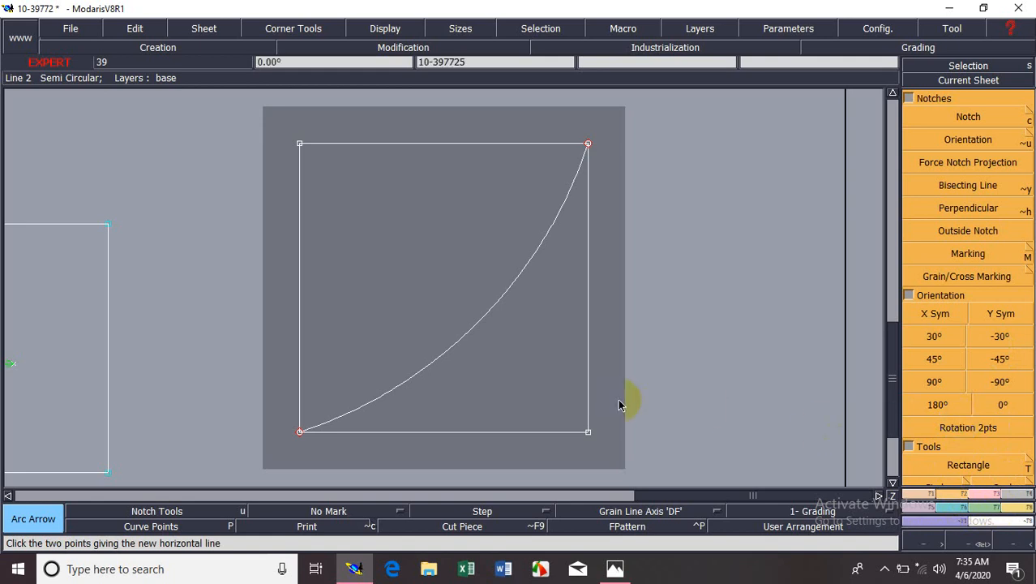
pyautogui.press('8')
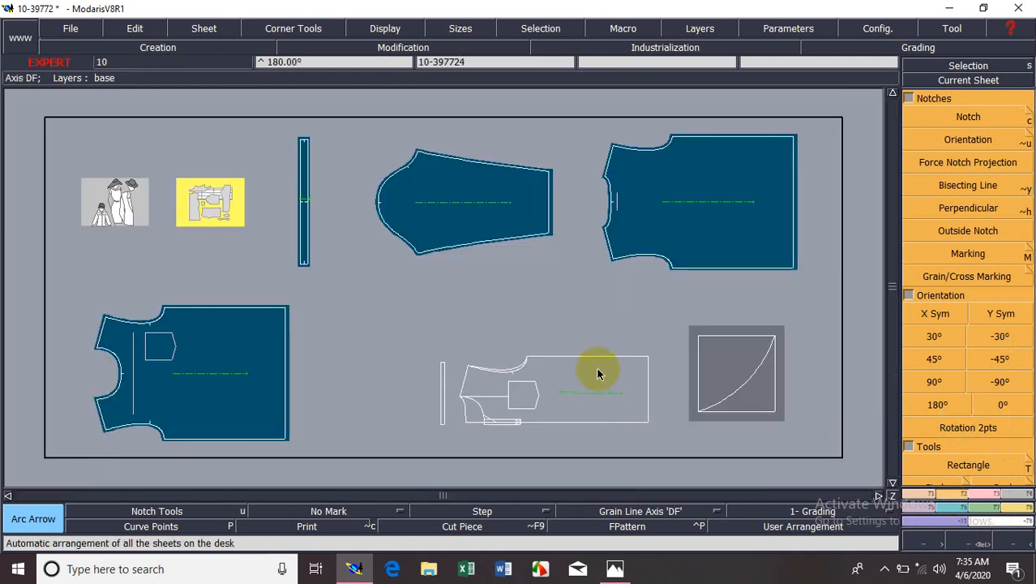
pyautogui.click(969, 80)
pyautogui.click(921, 491)
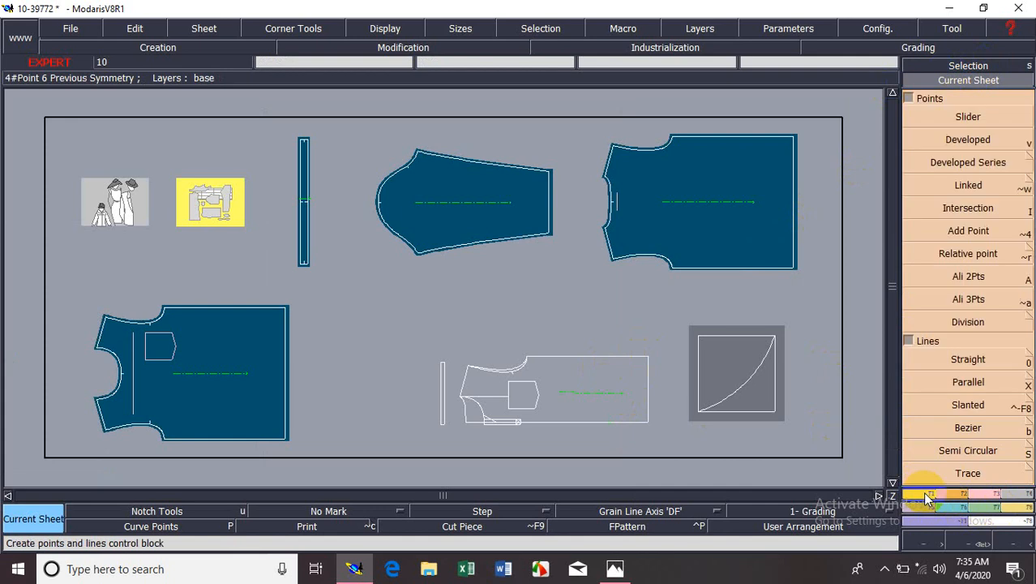
pyautogui.click(538, 435)
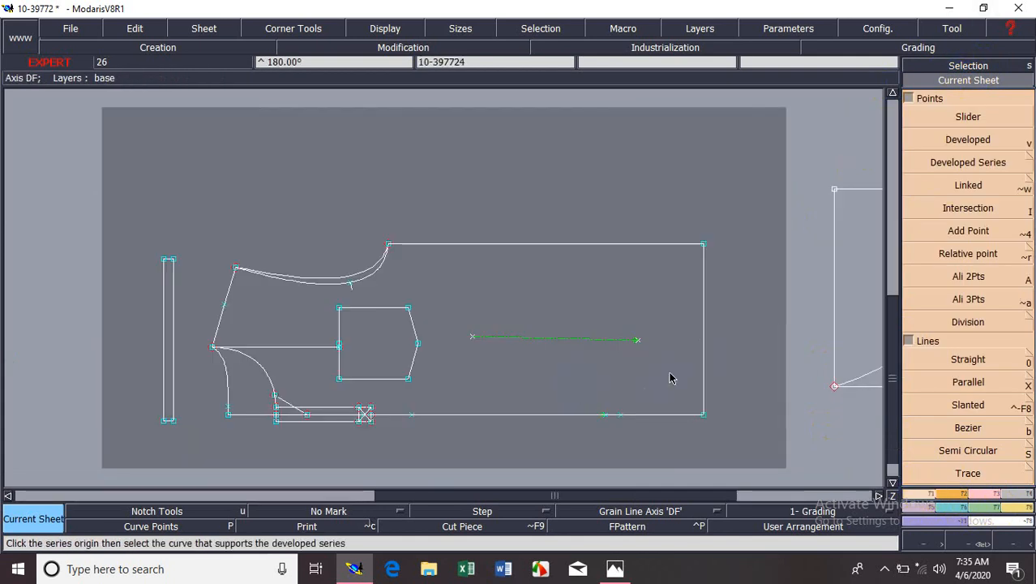
# Create a symmetry axis through two points on the shirt's side edge, just beyond the end of the armhole curves.
pyautogui.press('Return')
pyautogui.moveTo(99, 194); pyautogui.dragTo(561, 391)
pyautogui.click(908, 100)
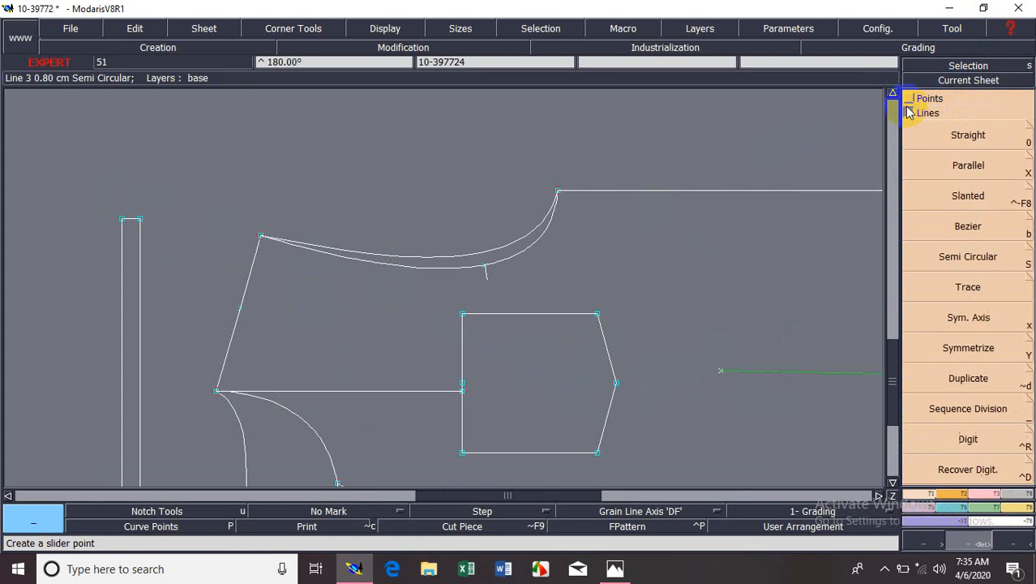
pyautogui.click(970, 425)
pyautogui.click(964, 321)
pyautogui.click(972, 350)
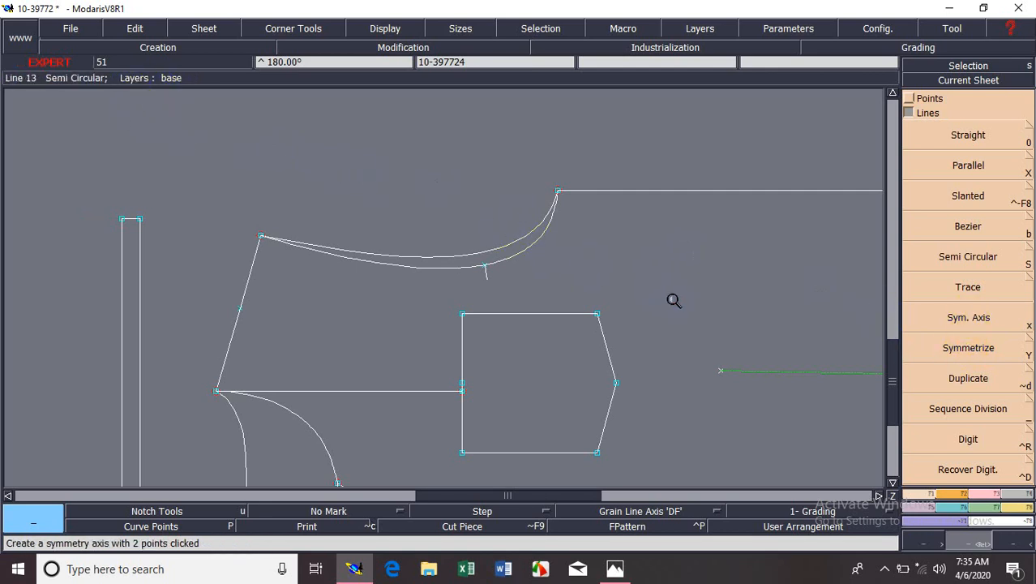
pyautogui.moveTo(177, 107); pyautogui.dragTo(728, 317)
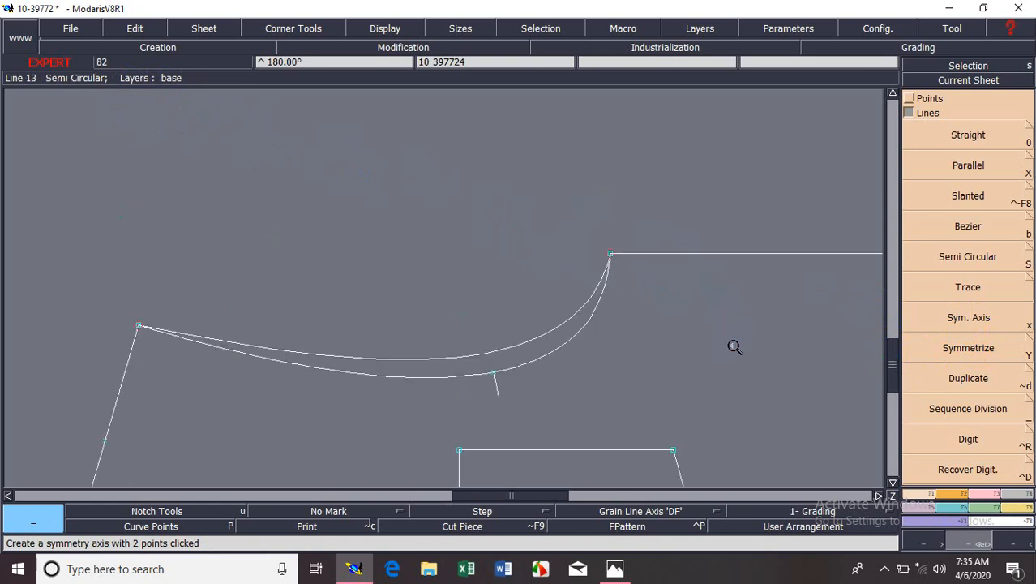
pyautogui.click(965, 320)
pyautogui.click(953, 325)
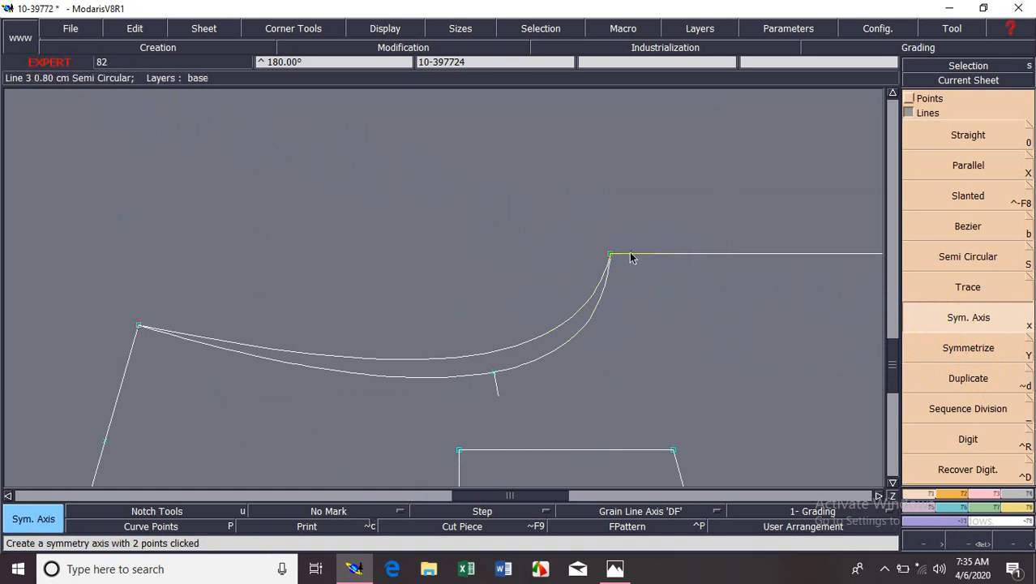
pyautogui.click(686, 257)
# Symmetrize both armhole curves about the symmetry axis on the side edge.
pyautogui.click(960, 351)
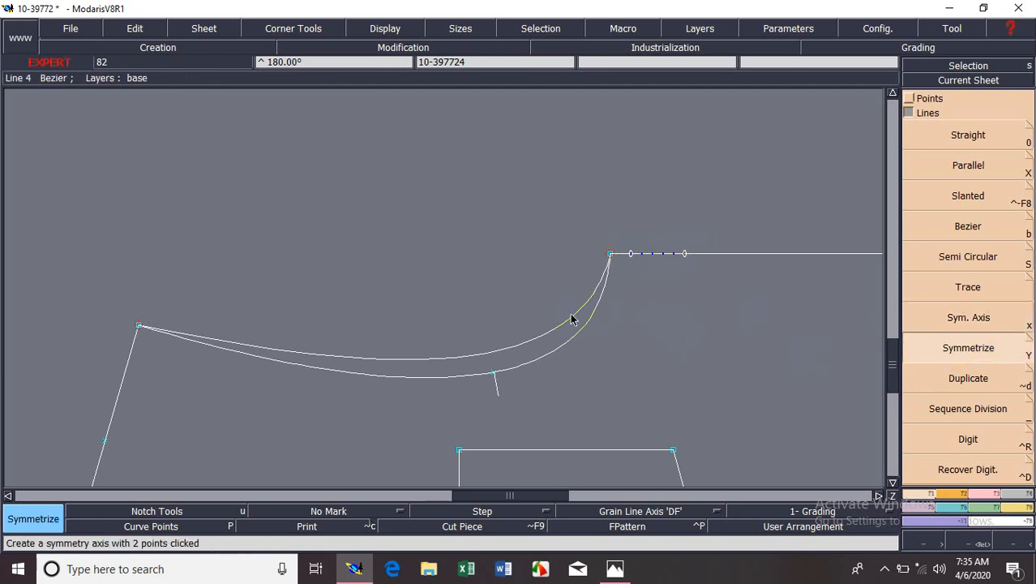
pyautogui.click(571, 317)
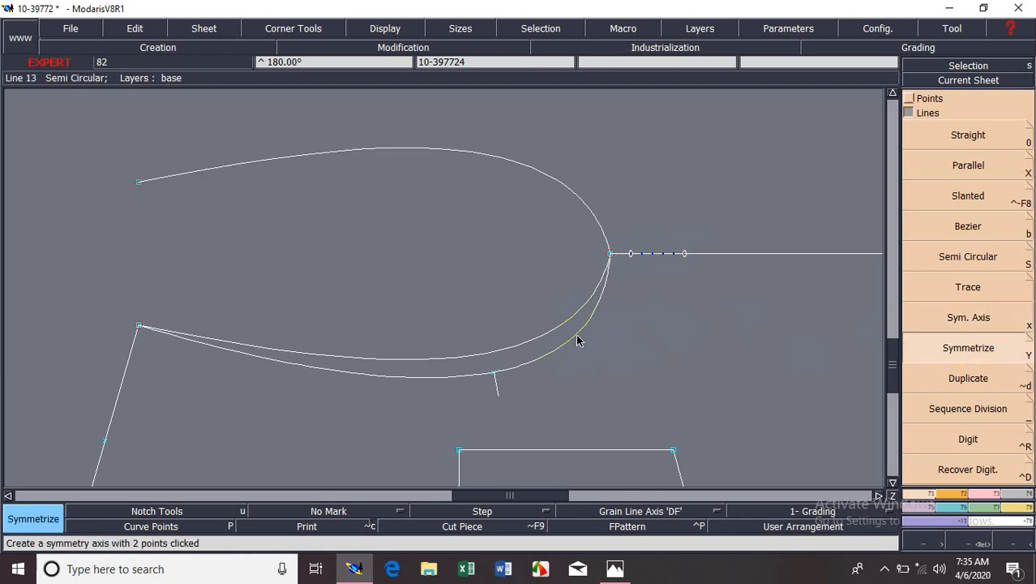
pyautogui.click(579, 341)
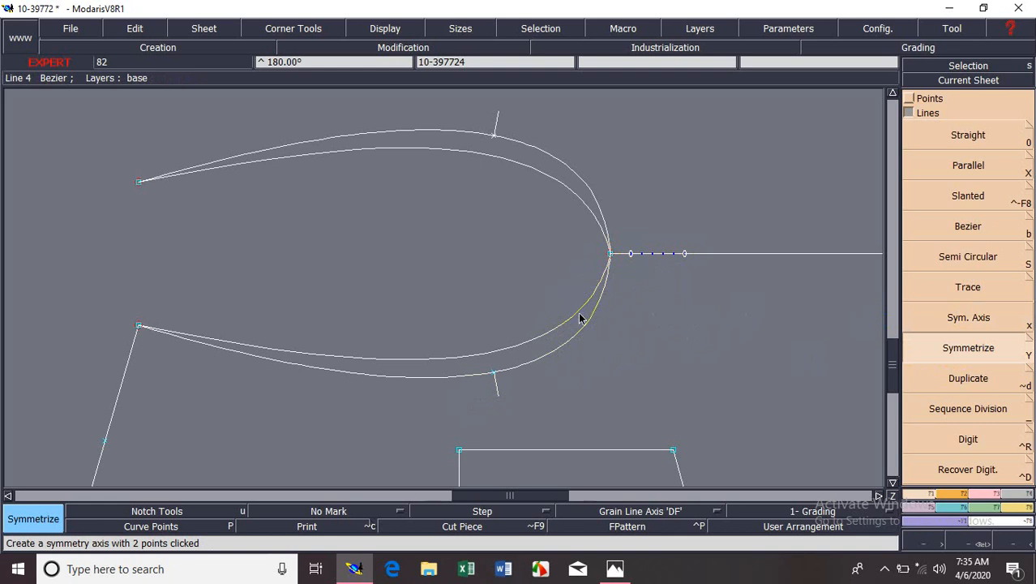
# Try deleting the inner armhole curve and its mirrored copy, and undo the deletions along with the armhole symmetries.
pyautogui.press('Delete')
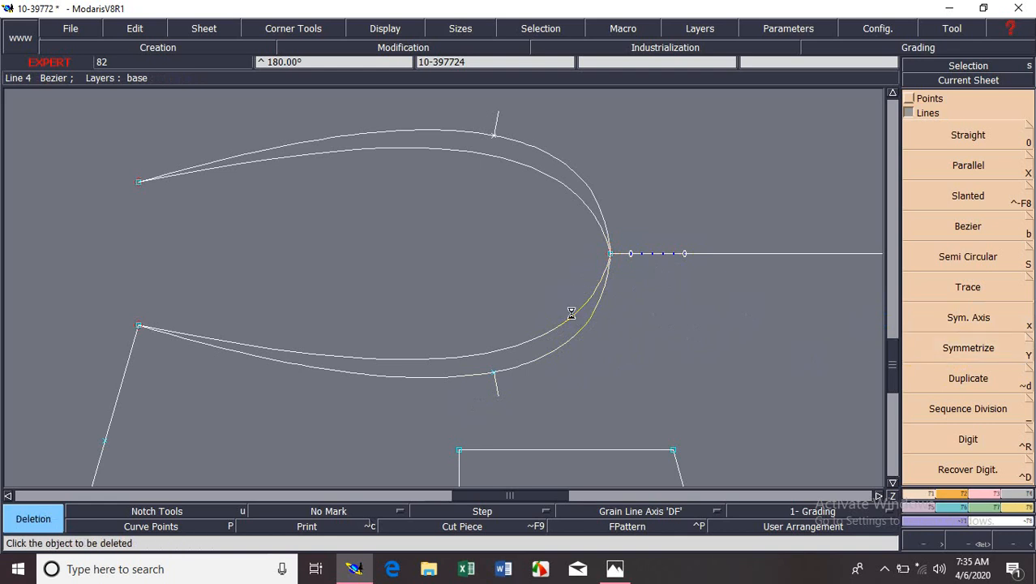
pyautogui.click(572, 313)
pyautogui.click(574, 199)
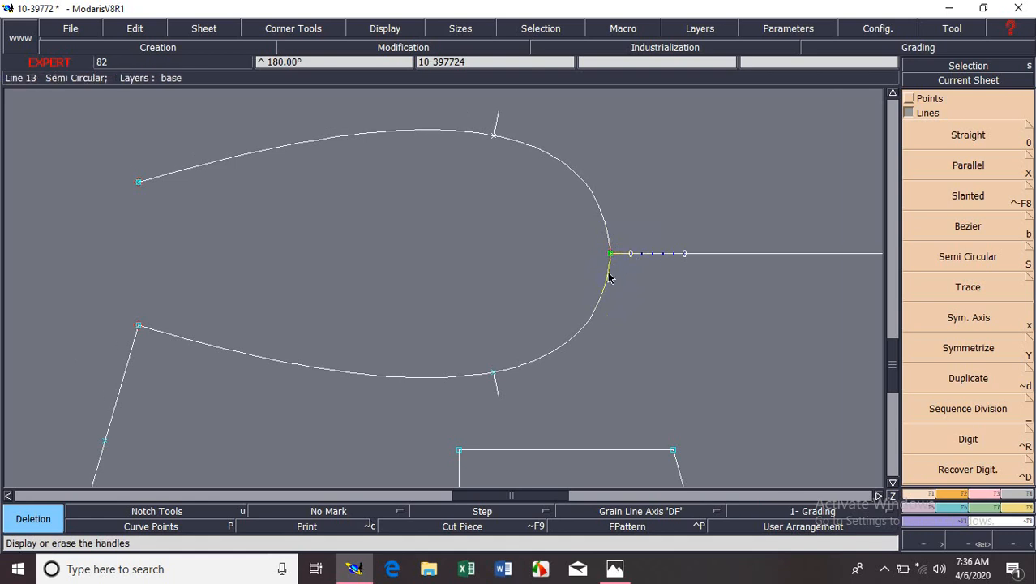
pyautogui.hotkey('ctrl', 'z')
pyautogui.hotkey('ctrl', 'z')
pyautogui.hotkey('ctrl', 'z')
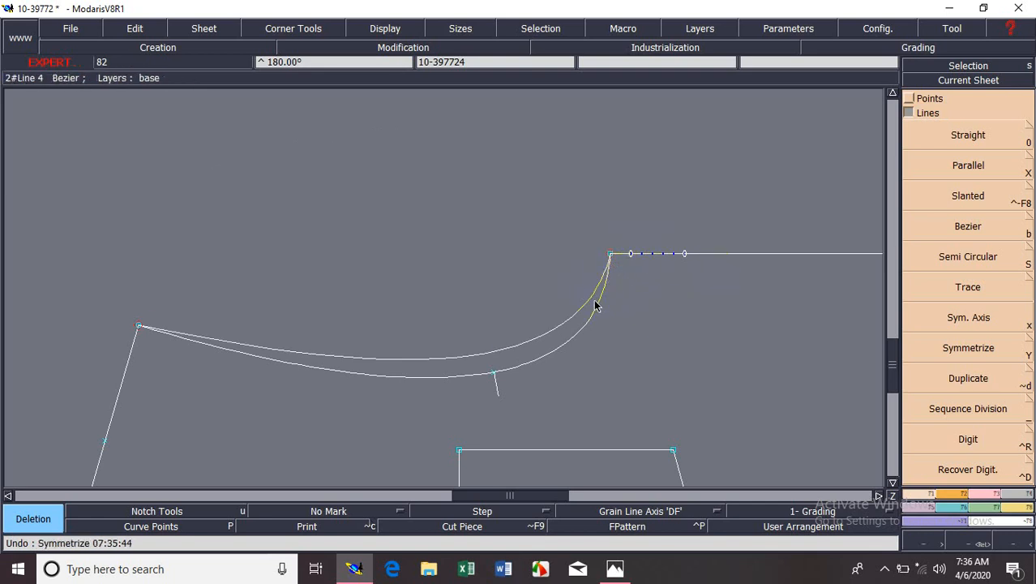
# Create a symmetry axis through two points on the centre front line, between the lower ends of the two neckline curves.
pyautogui.press('Home')
pyautogui.press('Return')
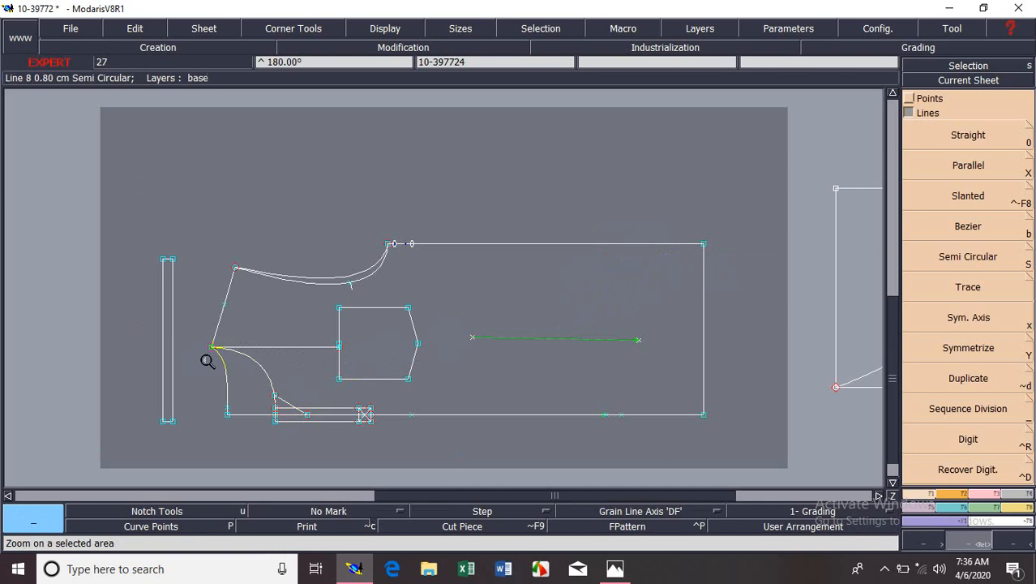
pyautogui.click(258, 391)
pyautogui.moveTo(195, 122); pyautogui.dragTo(574, 435)
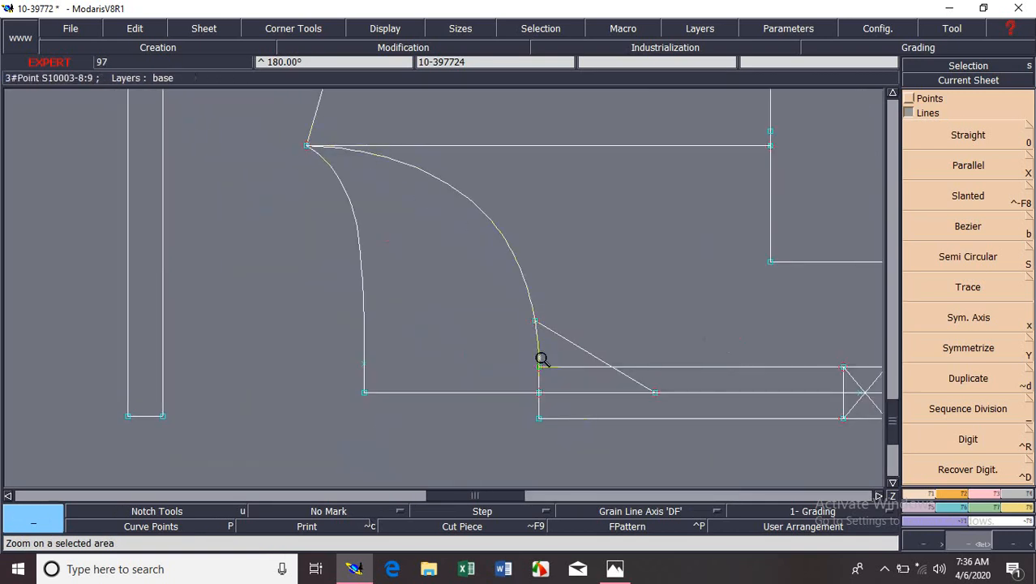
pyautogui.click(955, 321)
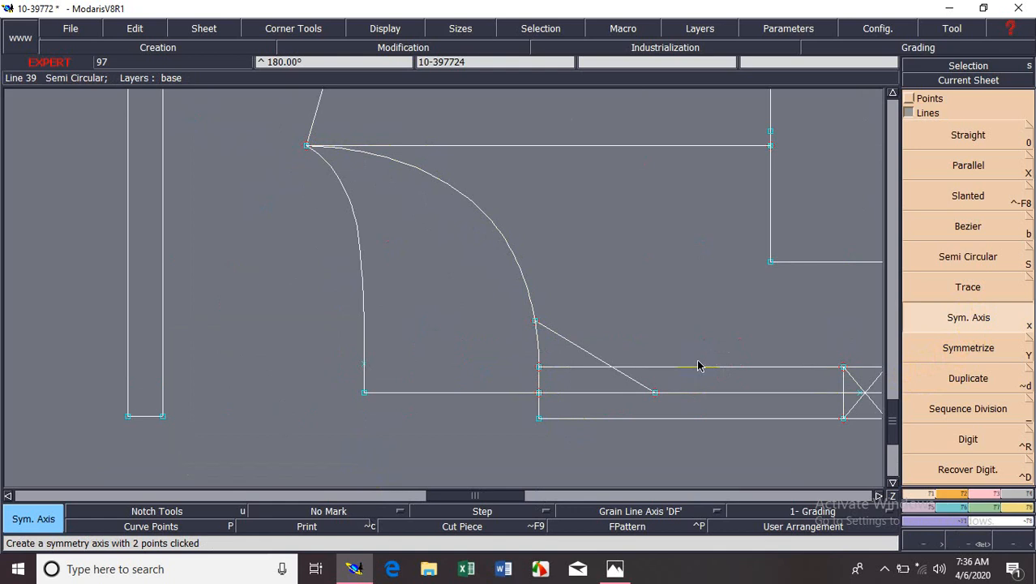
pyautogui.click(411, 393)
pyautogui.click(488, 392)
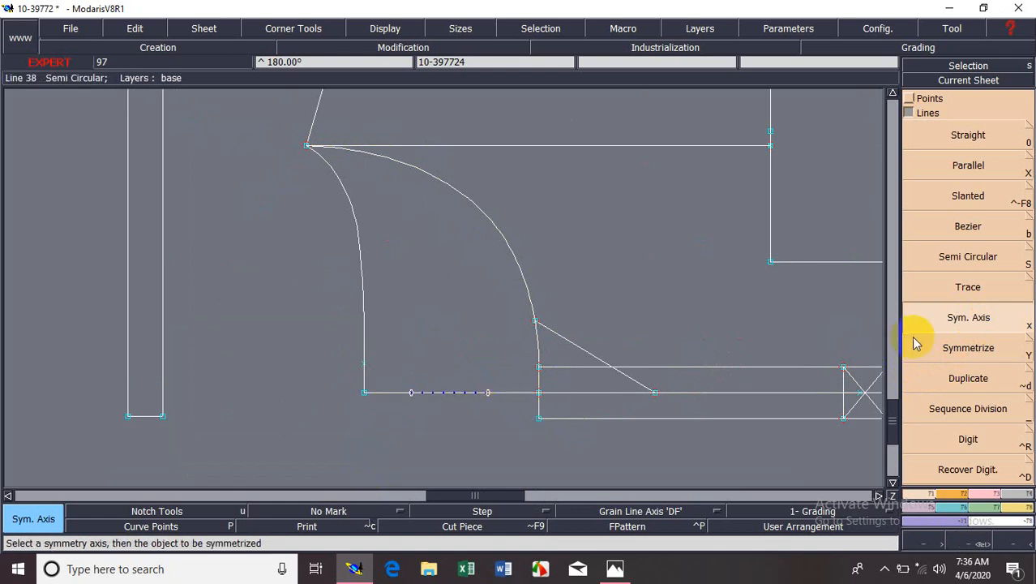
# Try symmetrizing the deeper front neckline curve about the centre front axis, and undo the symmetry together with its axis.
pyautogui.click(953, 348)
pyautogui.click(519, 273)
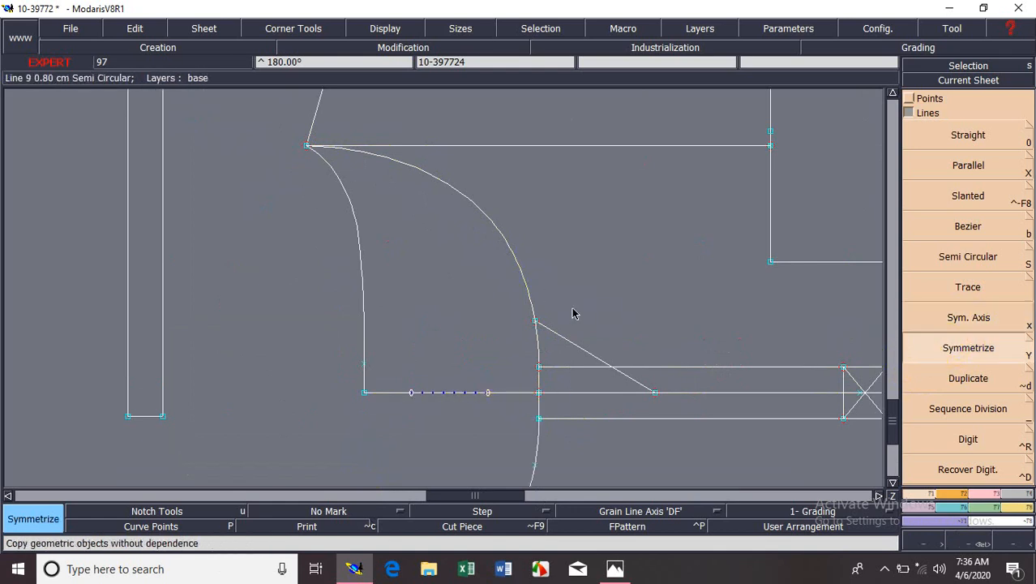
pyautogui.press('Home')
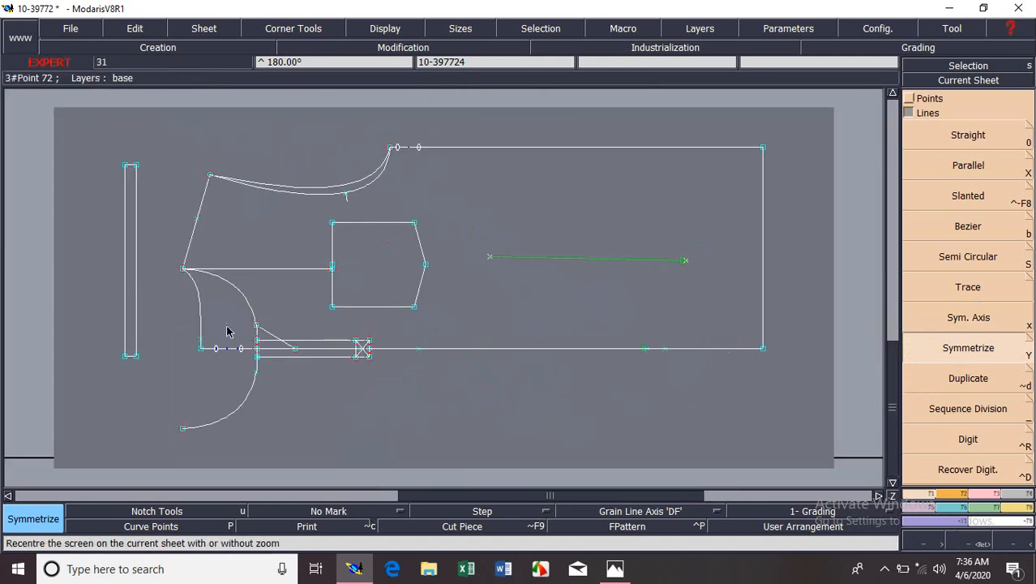
pyautogui.press('Return')
pyautogui.moveTo(153, 251); pyautogui.dragTo(315, 455)
pyautogui.moveTo(276, 120); pyautogui.dragTo(579, 482)
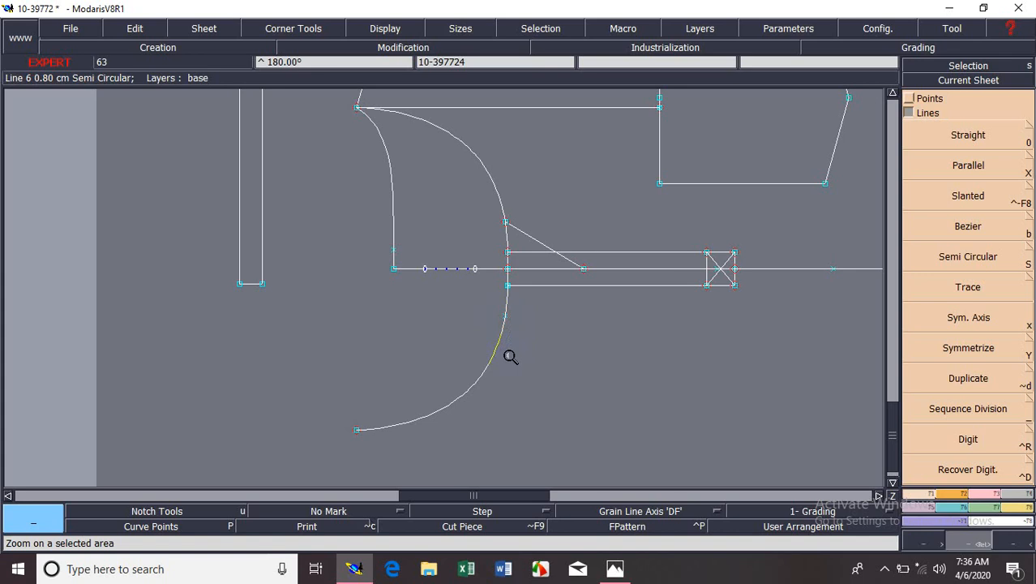
pyautogui.hotkey('ctrl', 'z')
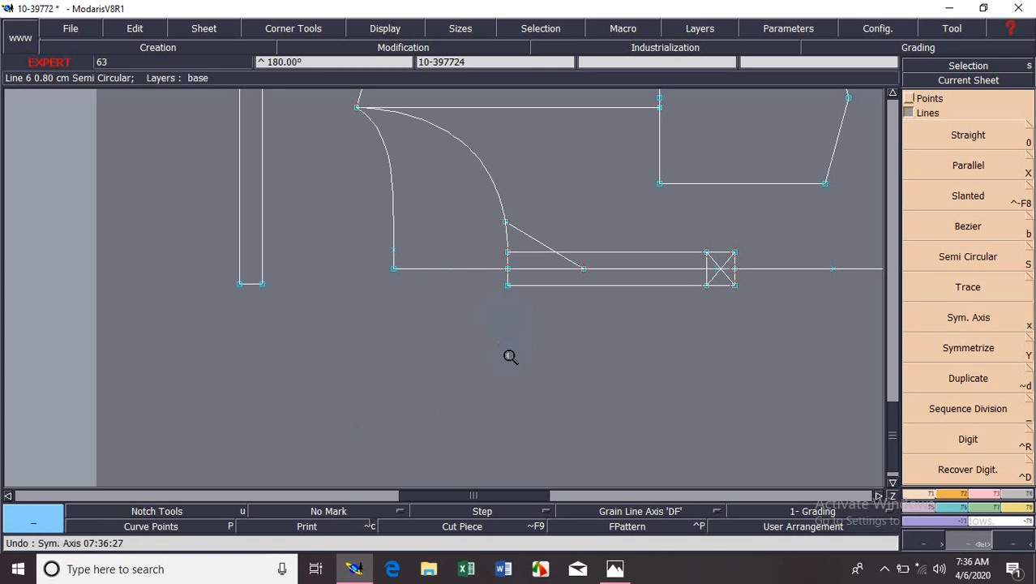
# Create a symmetry axis through two points on the shoulder line, near the armhole end.
pyautogui.press('Home')
pyautogui.press('Return')
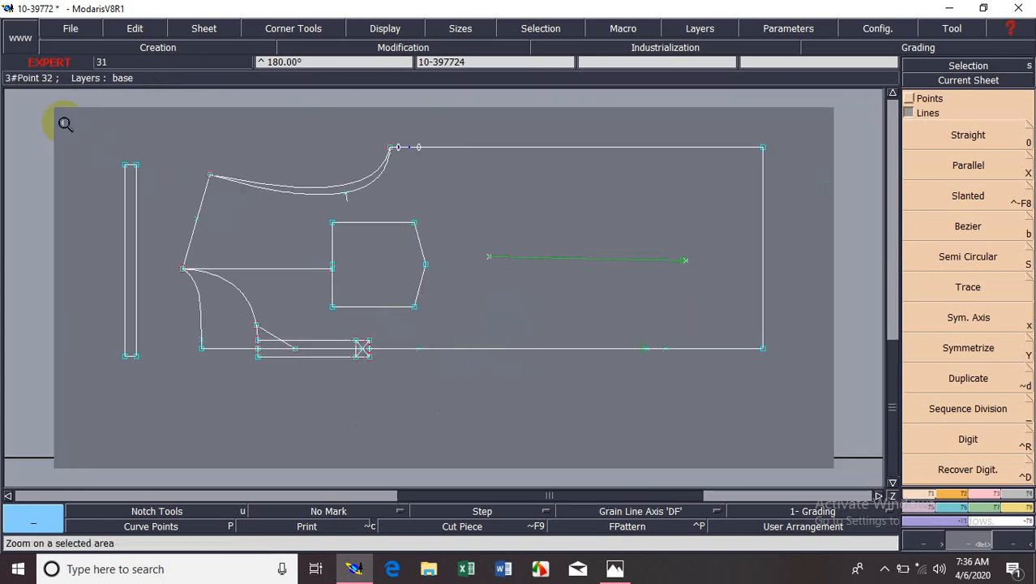
pyautogui.moveTo(65, 123); pyautogui.dragTo(439, 257)
pyautogui.click(653, 278)
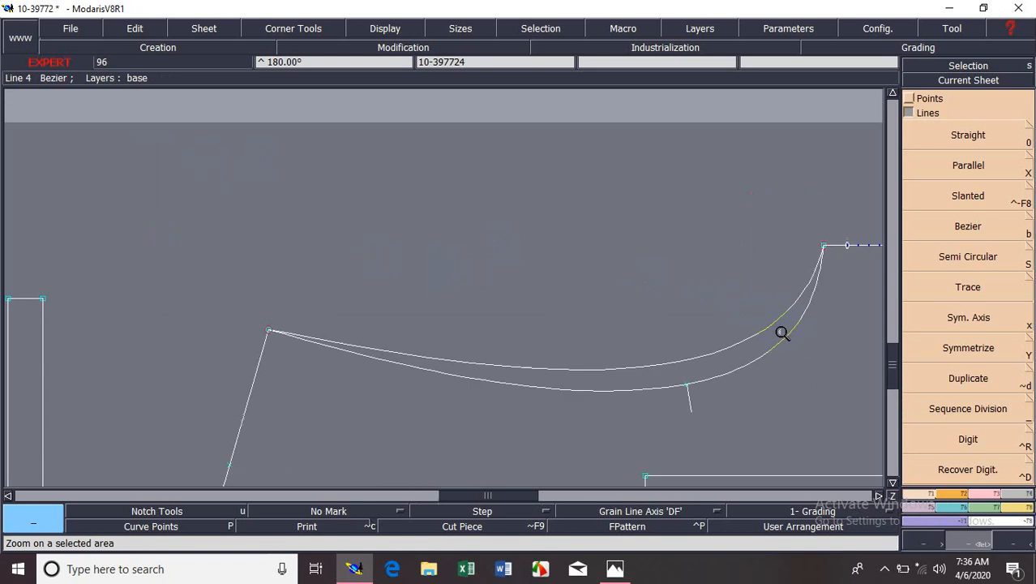
pyautogui.click(964, 323)
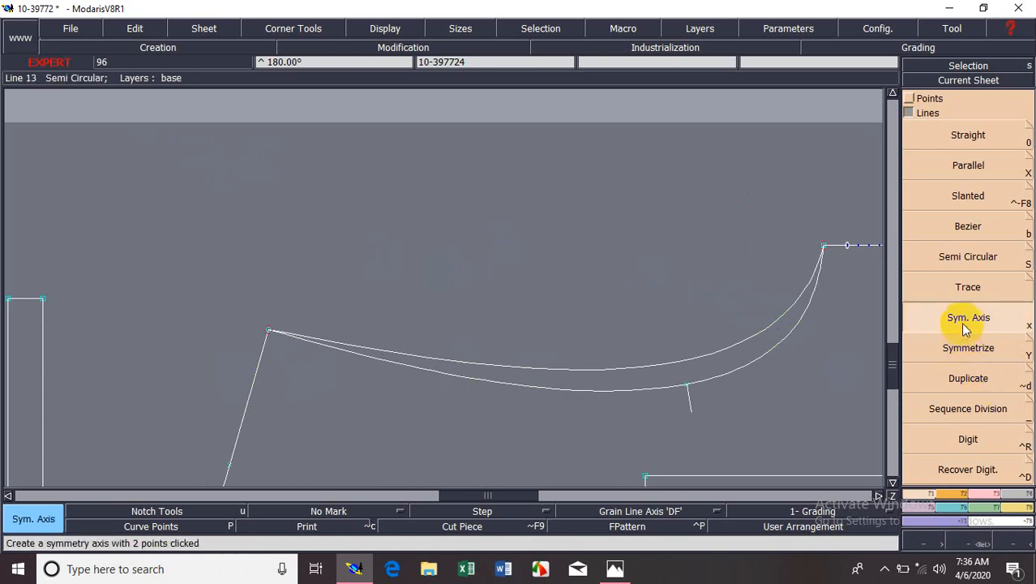
pyautogui.click(250, 398)
pyautogui.click(261, 354)
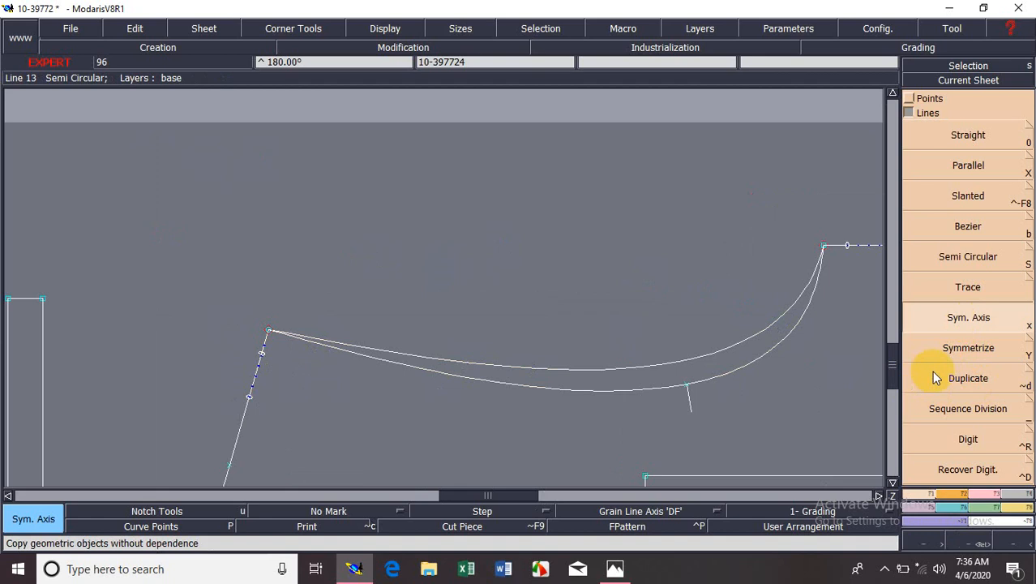
# Symmetrize the upper armhole curve about the shoulder-line axis, and delete the original upper curve.
pyautogui.click(949, 347)
pyautogui.click(411, 355)
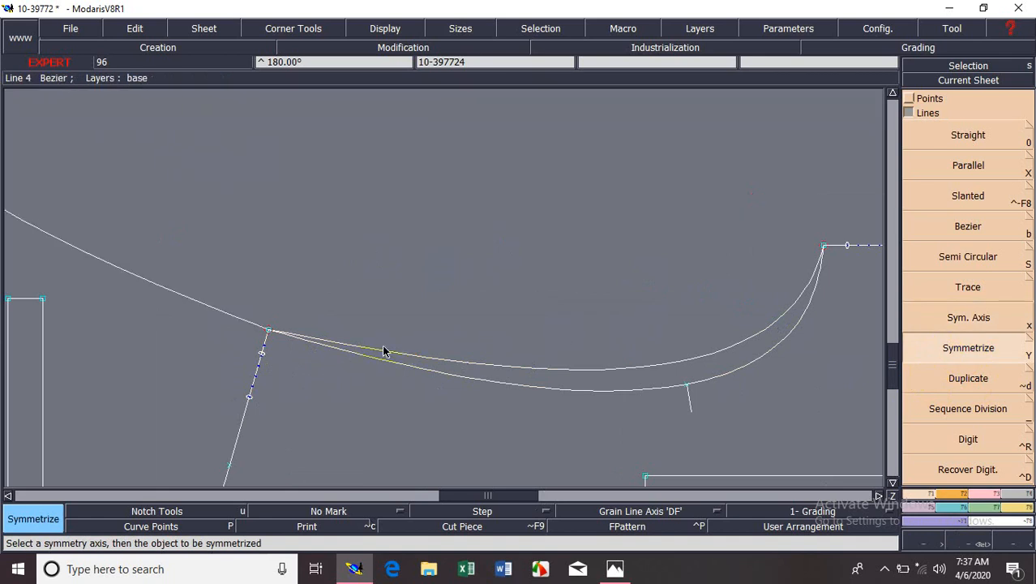
pyautogui.press('Delete')
pyautogui.click(385, 351)
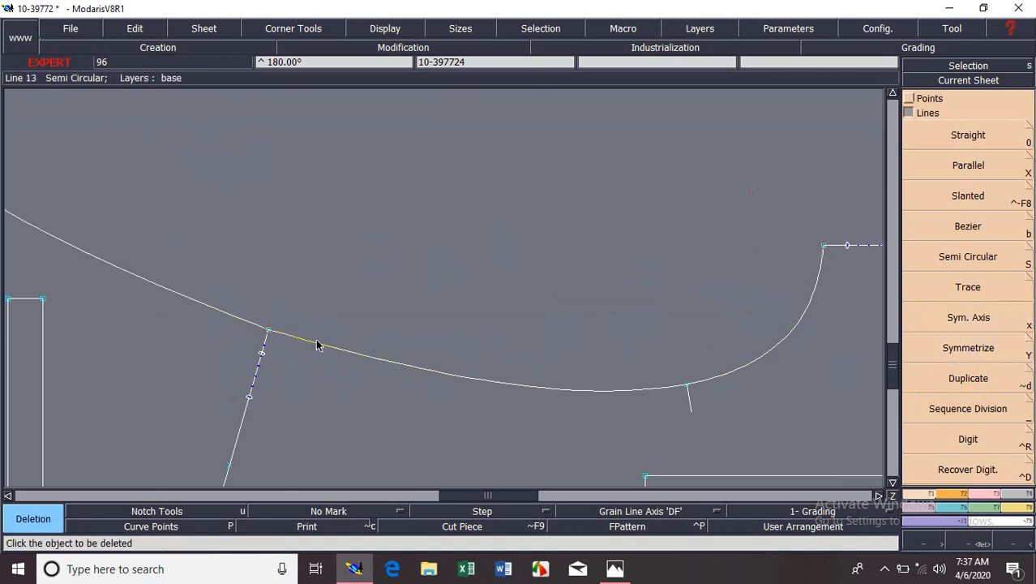
pyautogui.press('Home')
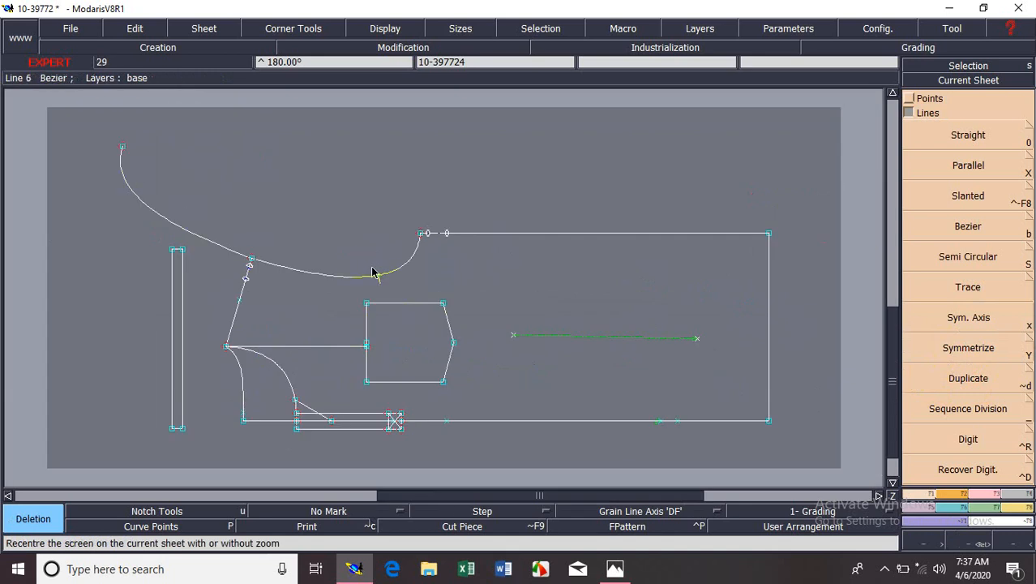
# Cancel quitting the program, and undo the armhole curve's deletion and symmetry.
pyautogui.hotkey('ctrl', 'q')
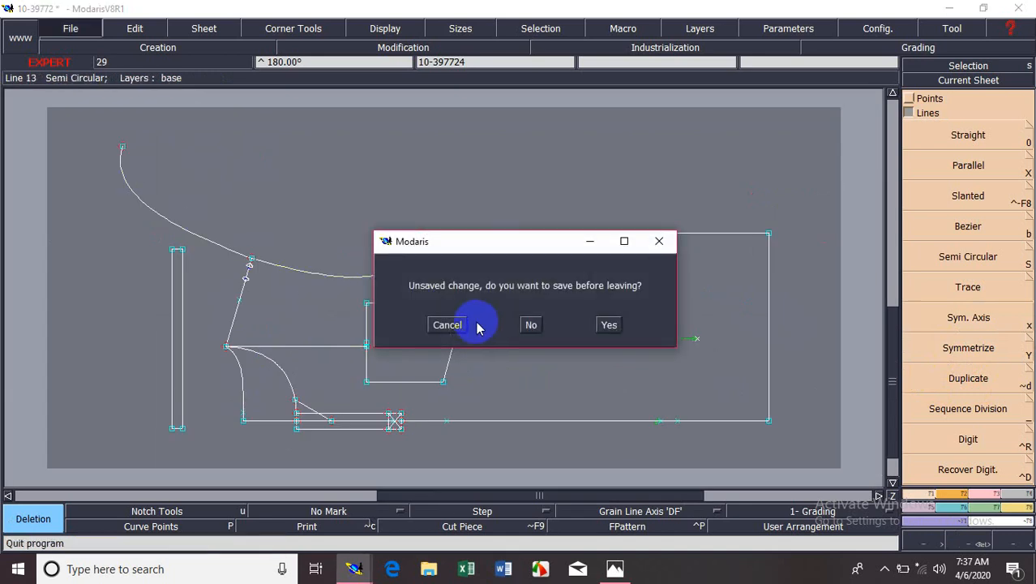
pyautogui.click(455, 325)
pyautogui.hotkey('ctrl', 'z')
pyautogui.hotkey('ctrl', 'z')
pyautogui.hotkey('ctrl', 'z')
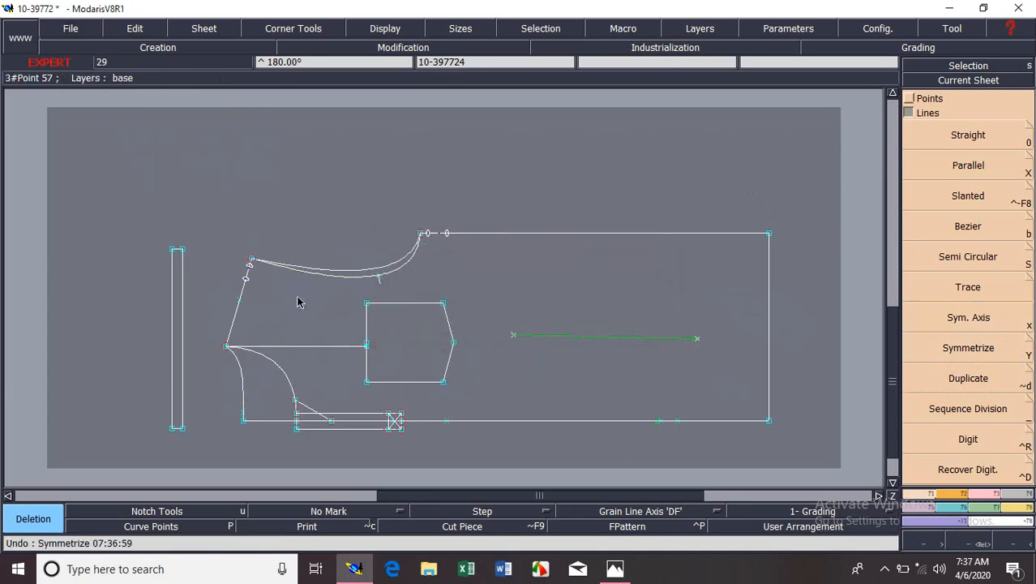
# Create a symmetry axis through two points on the shoulder line, just above the neck point.
pyautogui.press('Return')
pyautogui.moveTo(155, 311); pyautogui.dragTo(371, 442)
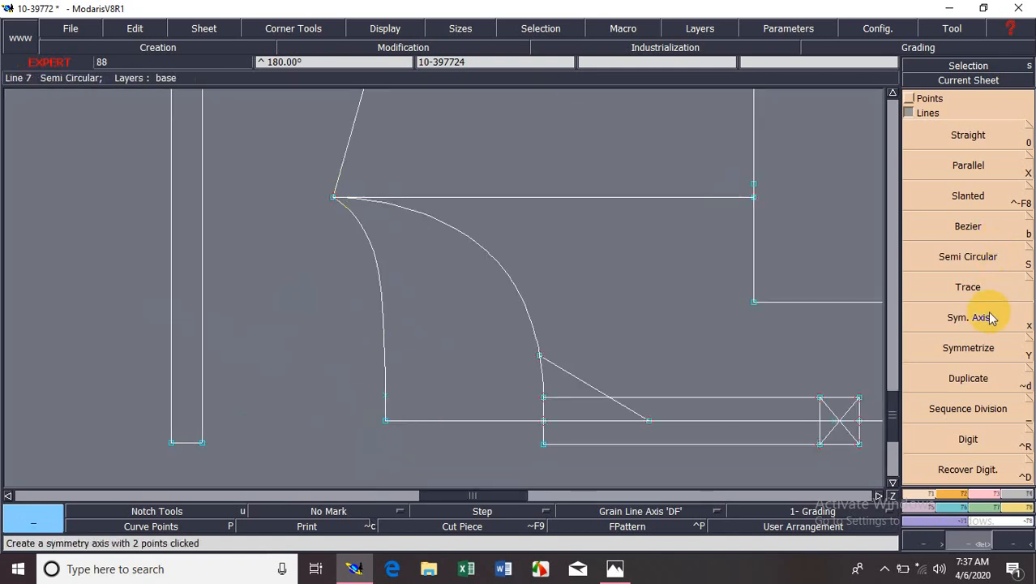
pyautogui.click(980, 324)
pyautogui.click(339, 178)
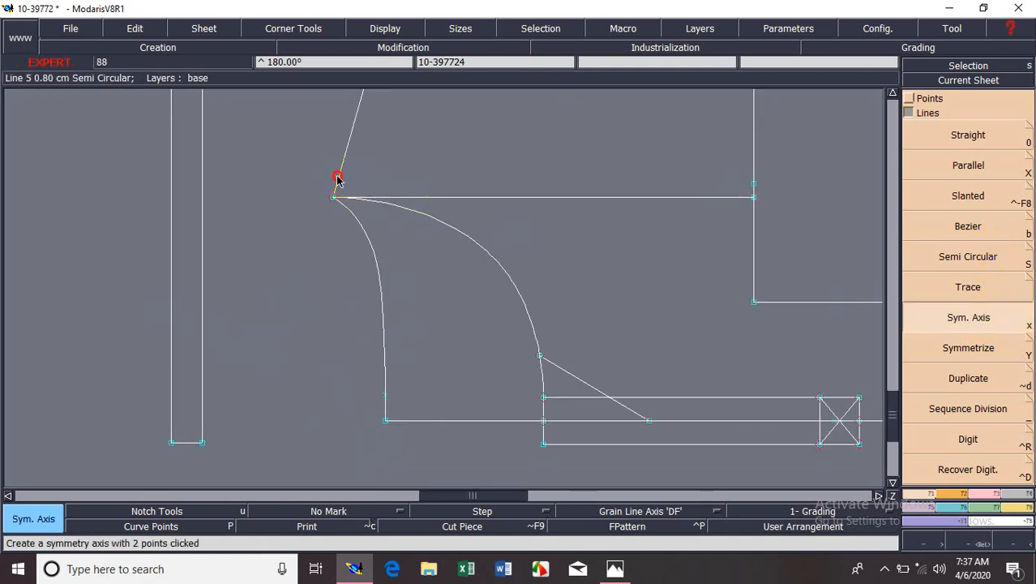
pyautogui.click(351, 132)
# Try symmetrizing the deeper front neckline curve about the axis near the neck point, and undo the symmetry with its axis.
pyautogui.click(947, 344)
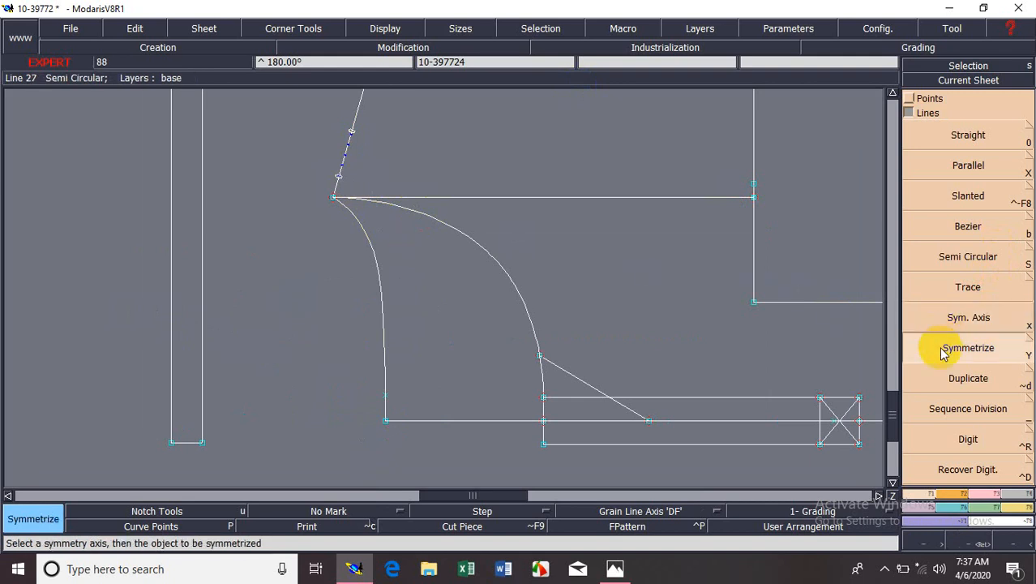
pyautogui.click(408, 210)
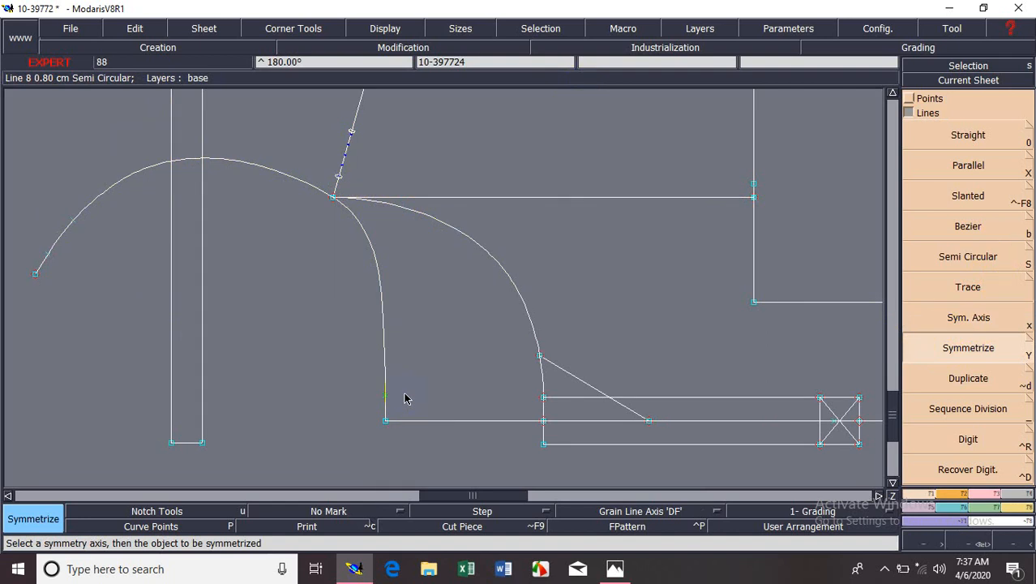
pyautogui.hotkey('ctrl', 'z')
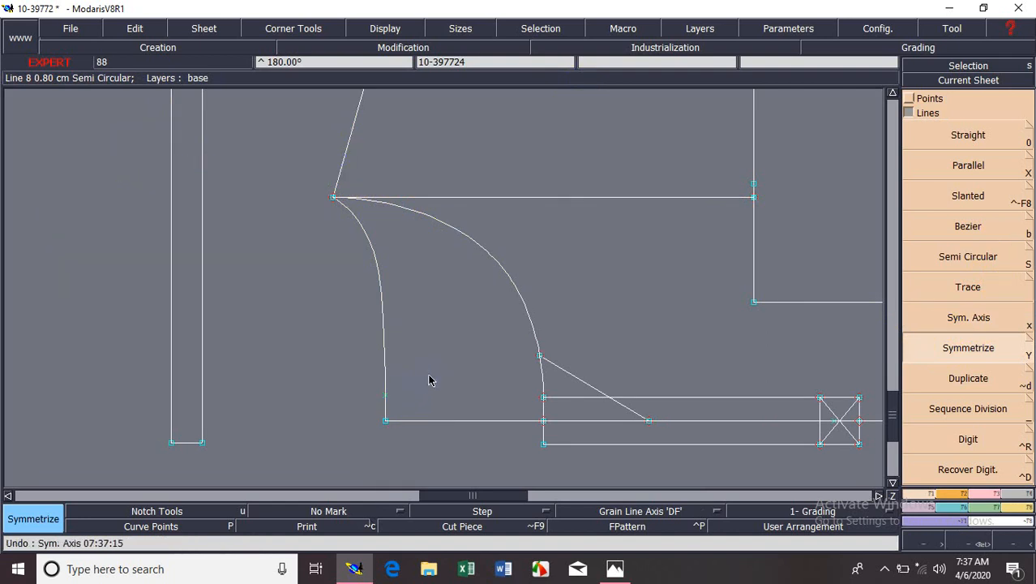
# Recentre the view on the shirt sheet and bring up the notch and orientation tools.
pyautogui.press('Home')
pyautogui.click(956, 494)
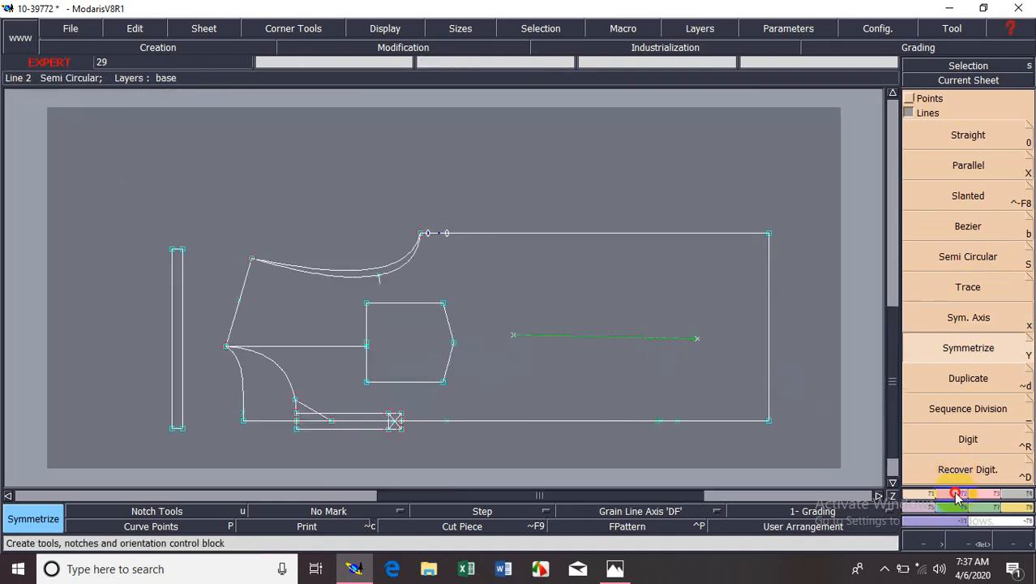